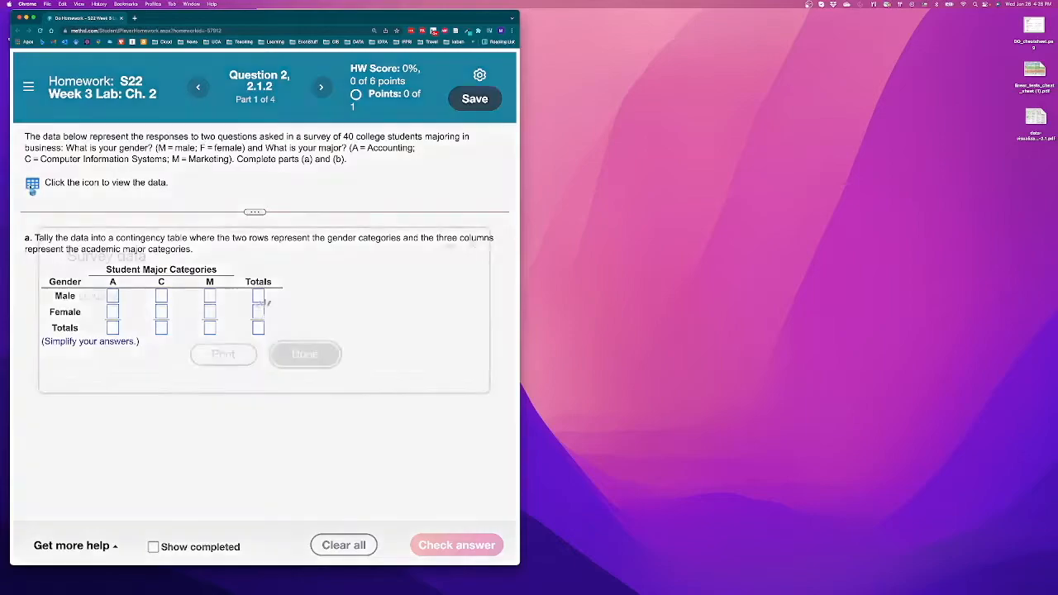
Step: Open the survey data in Excel and arrange the workbook window beside the homework page, with the data popup closed
click(375, 244)
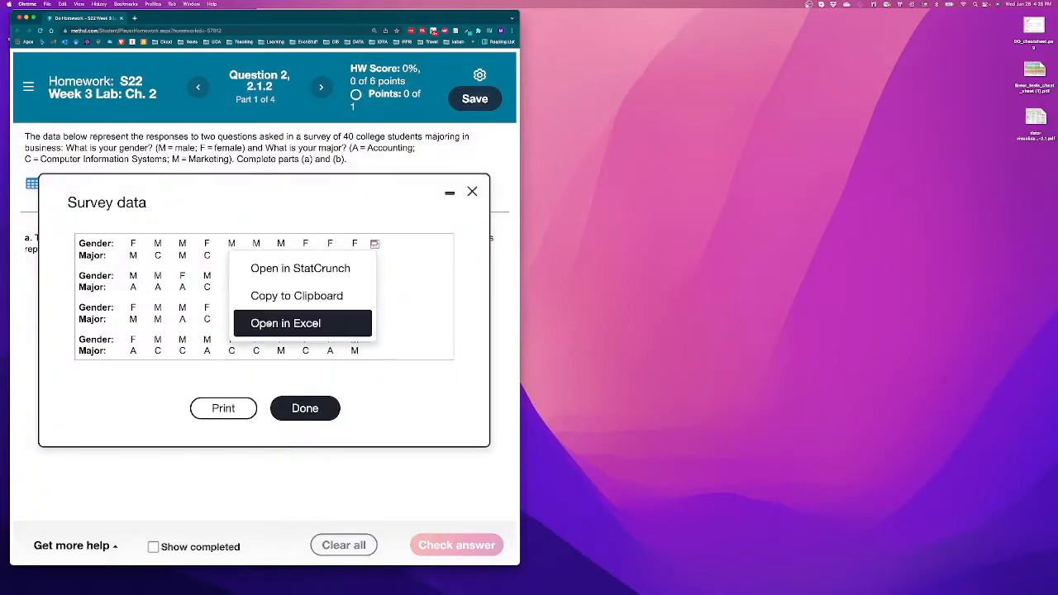
click(289, 323)
click(469, 404)
click(302, 397)
click(33, 554)
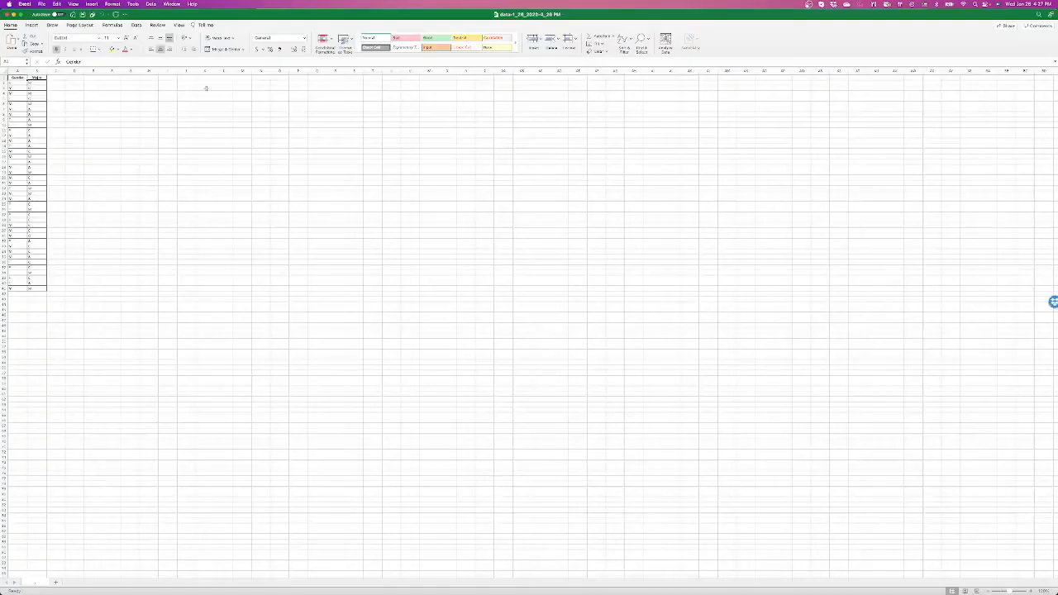
drag(4, 11, 535, 66)
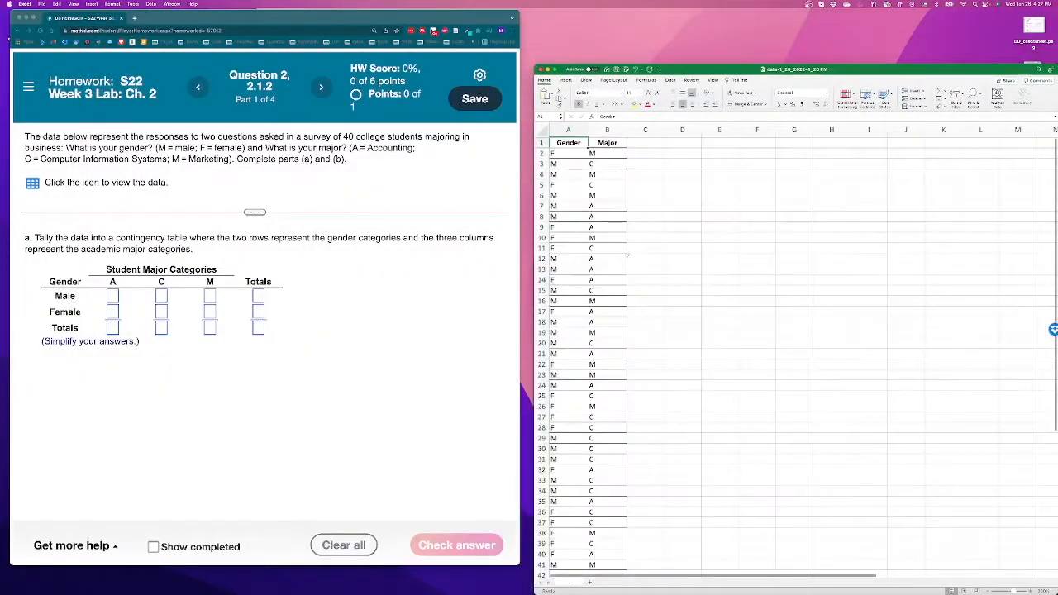
scroll(626, 255, down, 3)
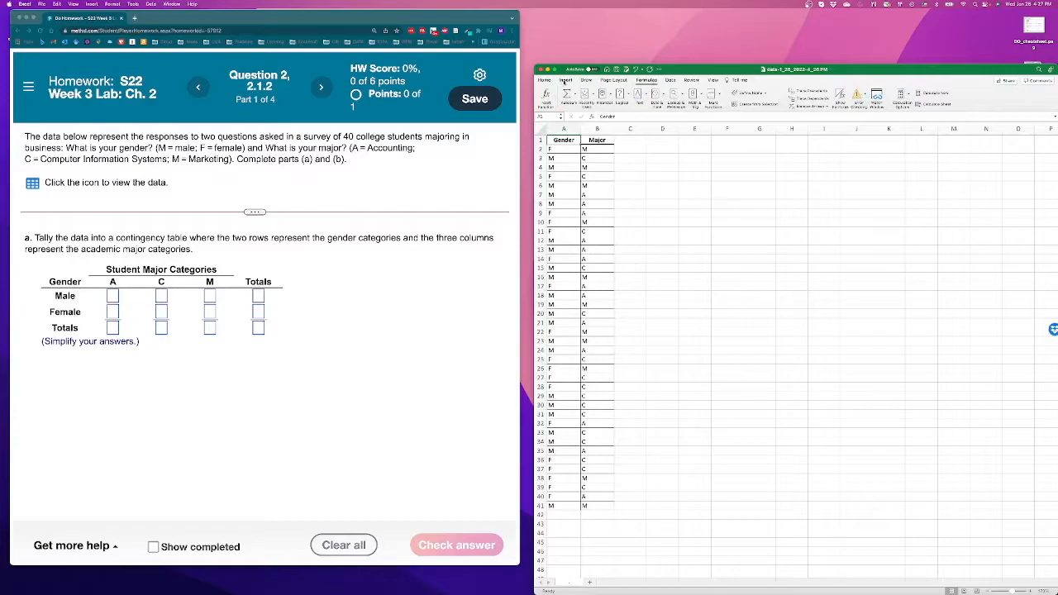
Step: Create a PivotTable from the Gender and Major data on the existing worksheet at cell D5
click(565, 80)
click(546, 94)
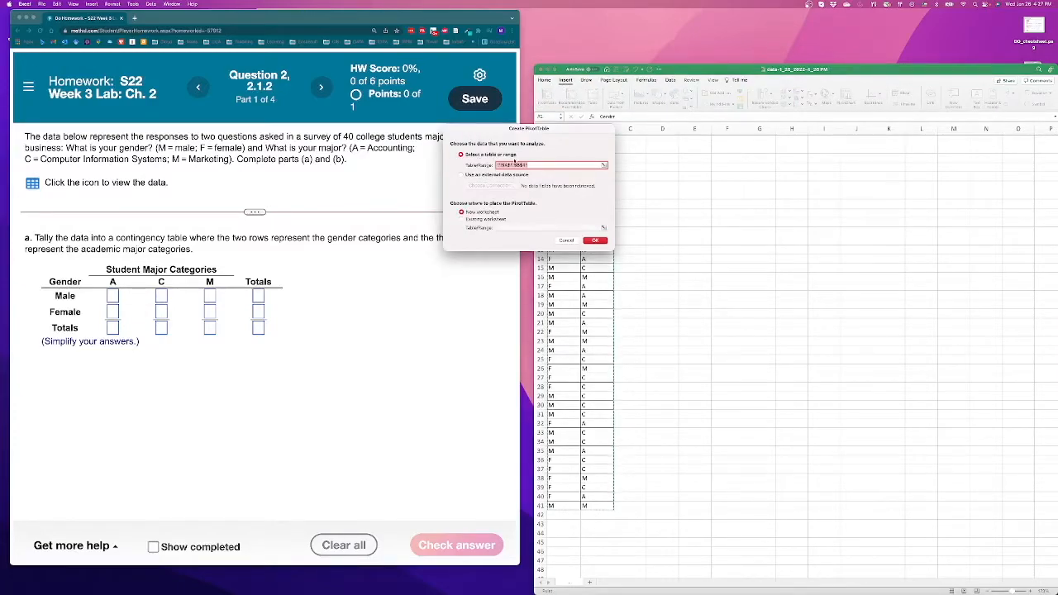
drag(564, 129, 804, 133)
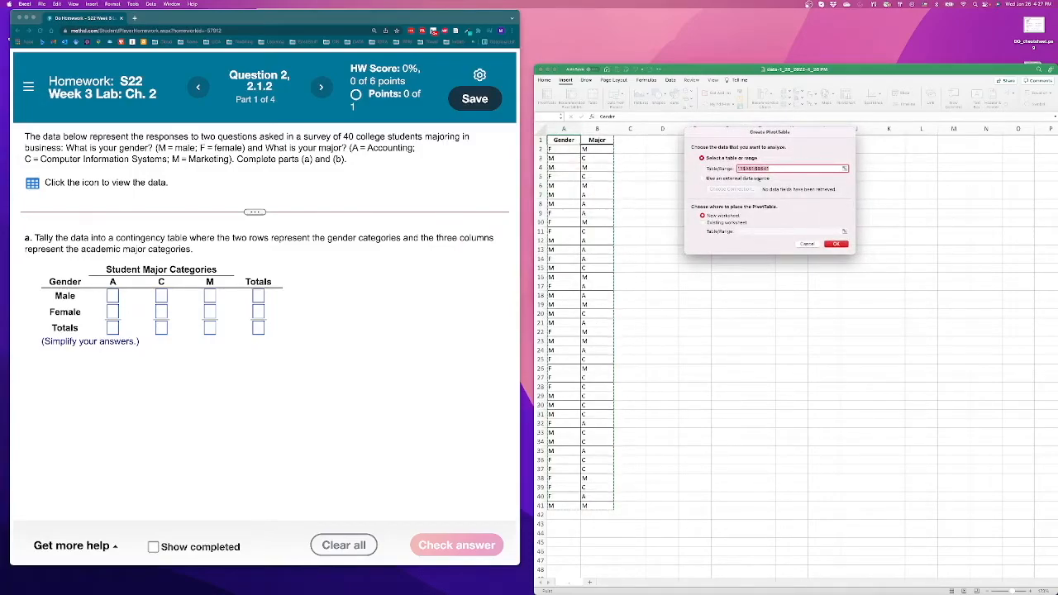
click(702, 223)
click(661, 176)
click(836, 244)
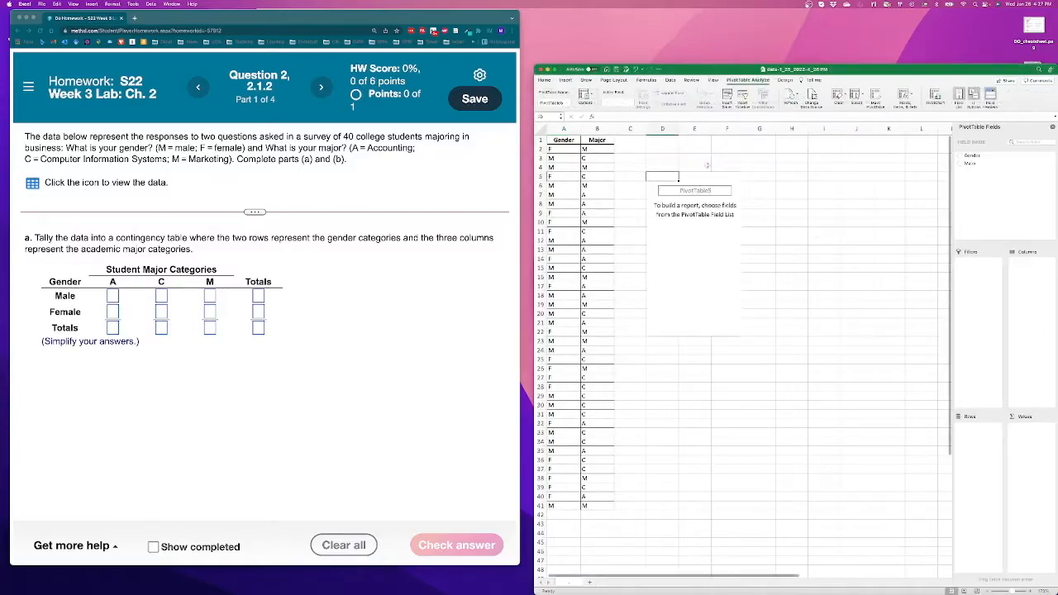
Step: Lay out the PivotTable with Gender as rows, Major as columns, and the count of Gender as values
drag(862, 66, 791, 56)
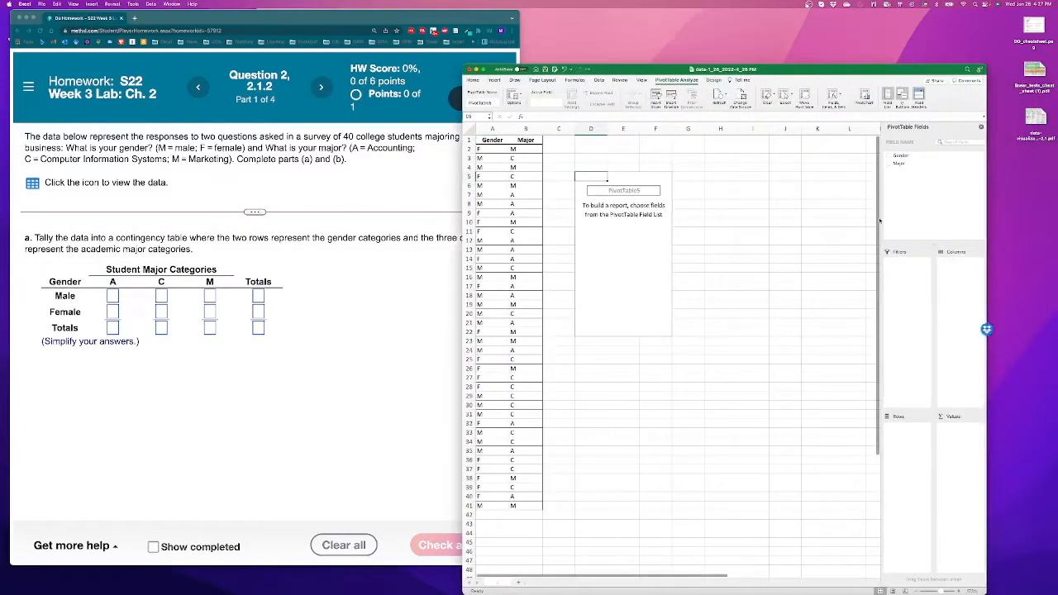
drag(877, 219, 808, 219)
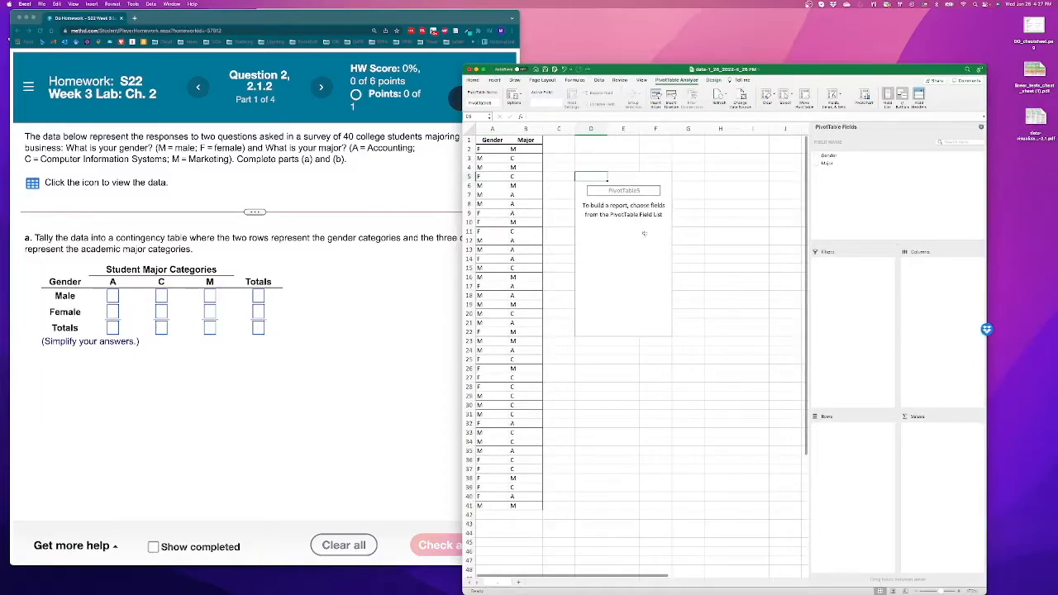
click(816, 156)
click(816, 155)
click(816, 163)
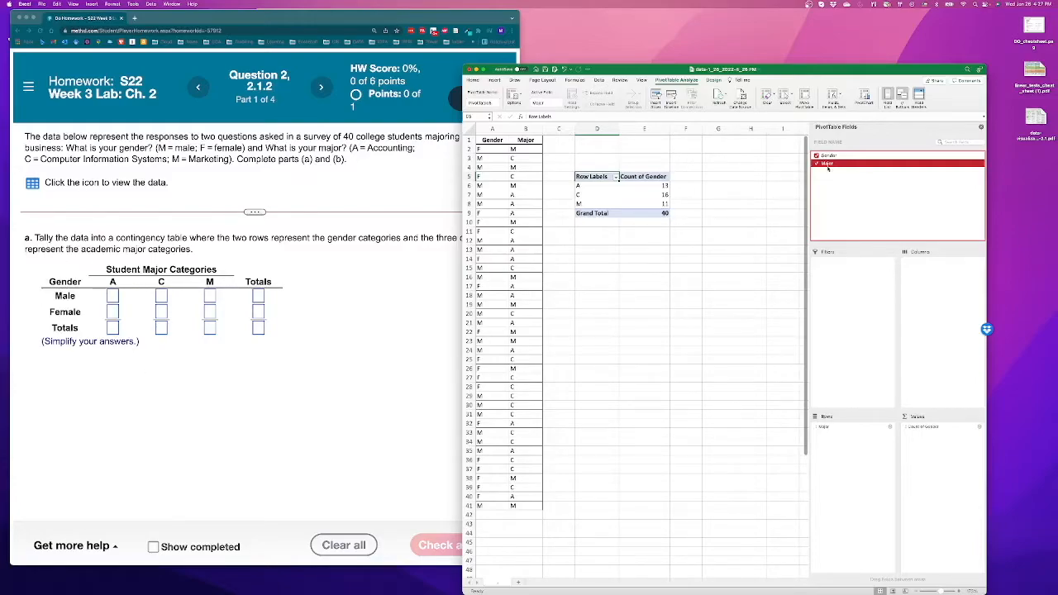
drag(826, 164, 936, 327)
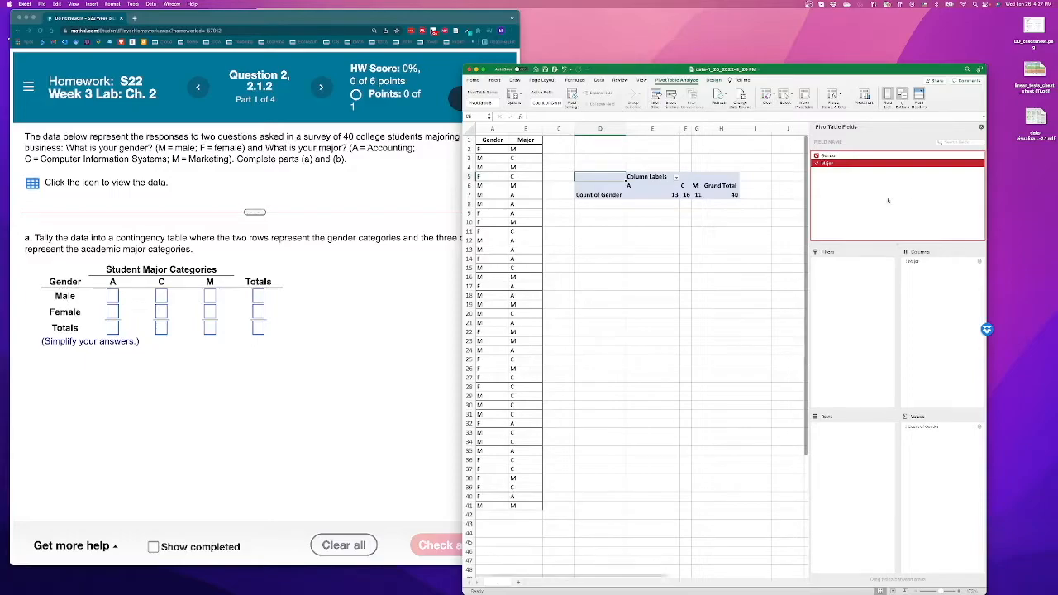
click(828, 155)
drag(829, 155, 837, 459)
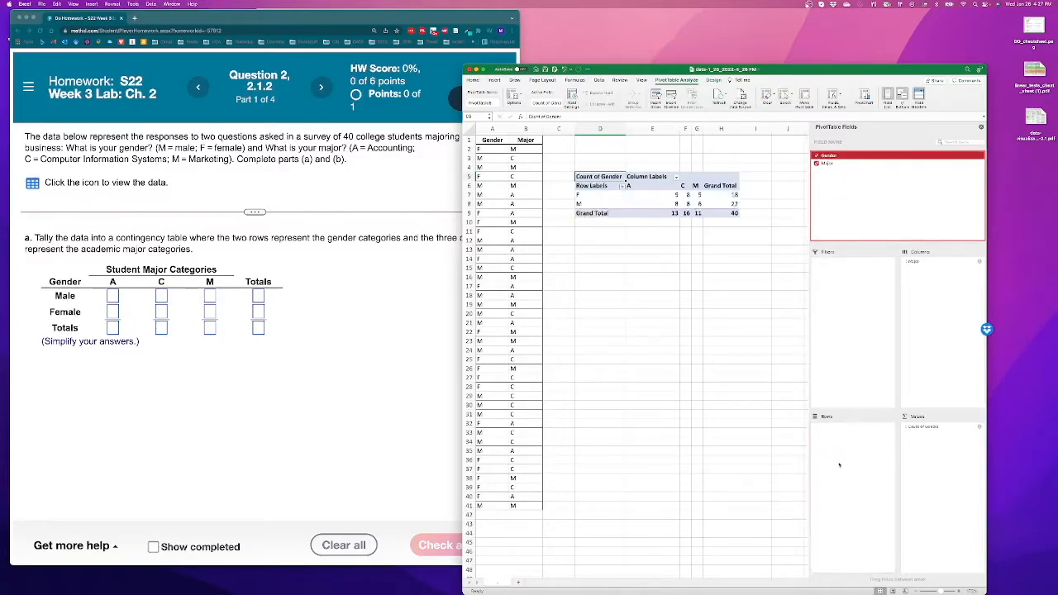
click(912, 427)
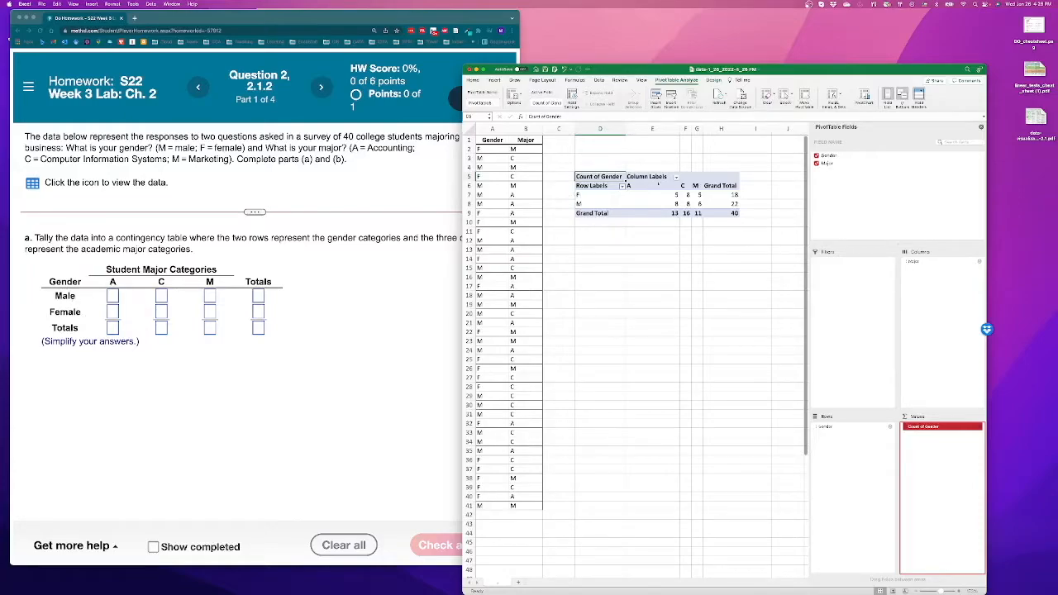
Step: Sort the PivotTable's Gender row labels in descending order so that M comes before F
click(620, 186)
click(690, 210)
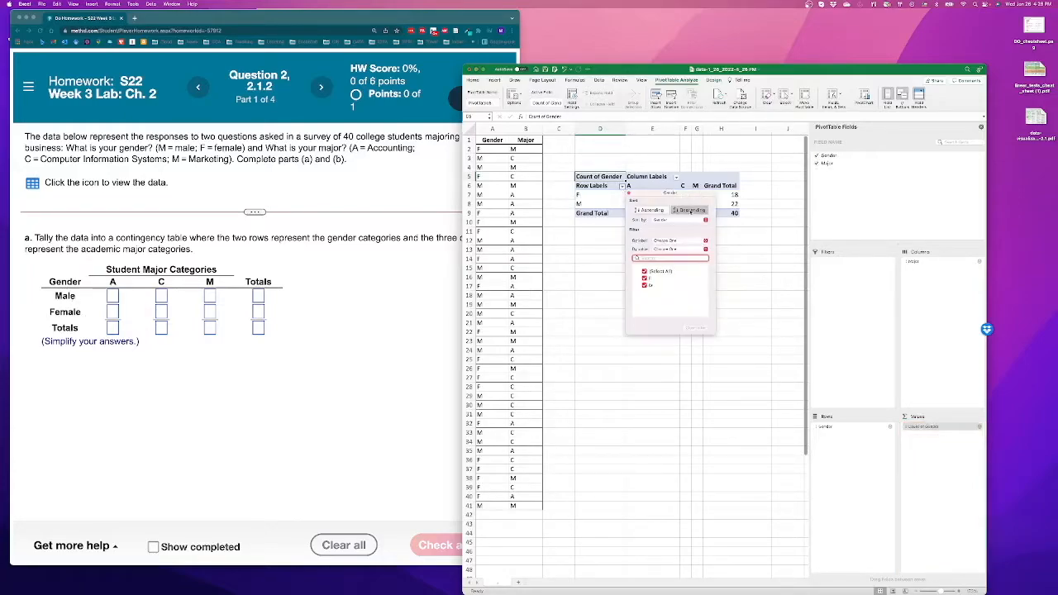
click(669, 188)
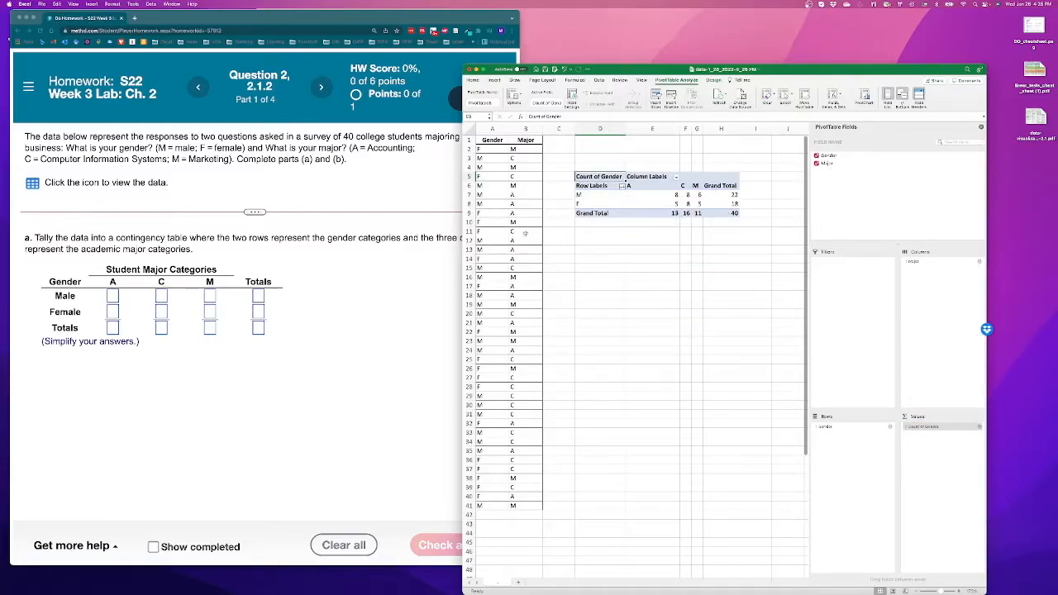
Step: Fill in the part a table with Male 8, 8, 6, 22; Female 5, 8, 5, 18; Totals 13, 16, 11, 40, and submit it
click(112, 296)
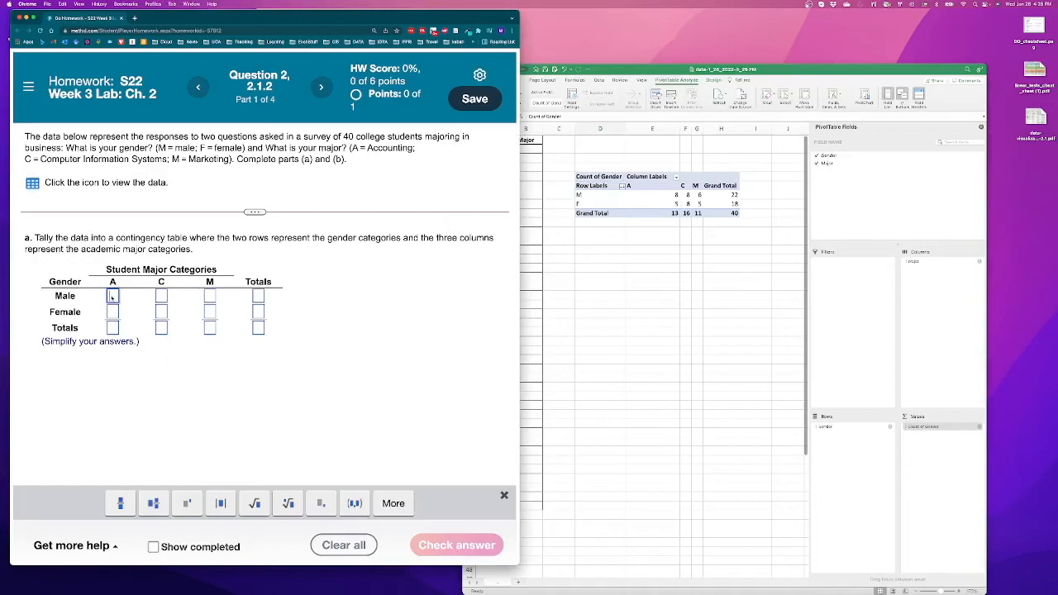
text(8	8	6	22	5)
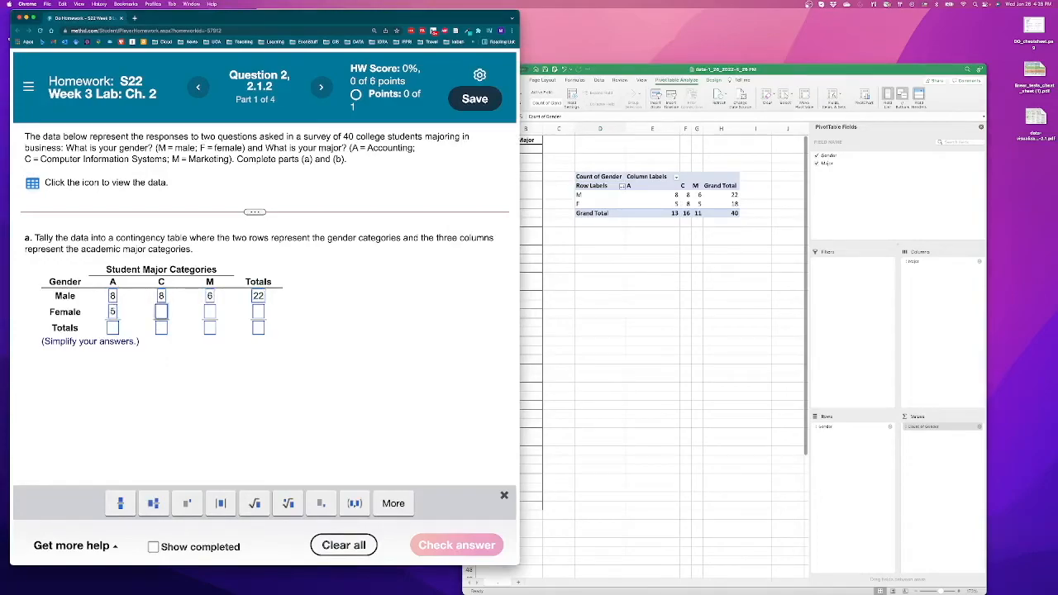
text(	8	5	18	13	16	11	40)
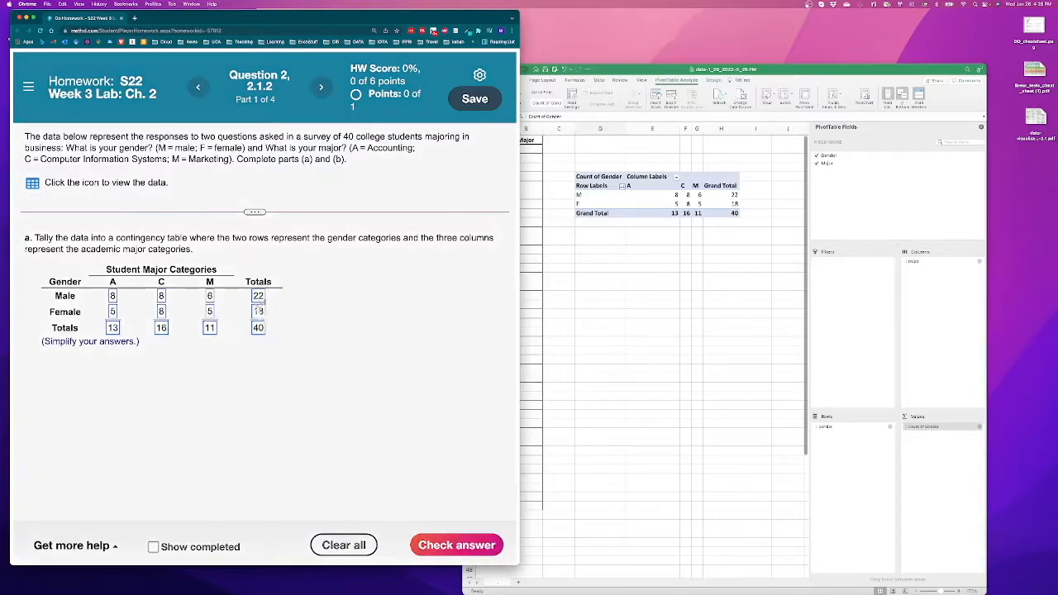
key(Return)
key(Return)
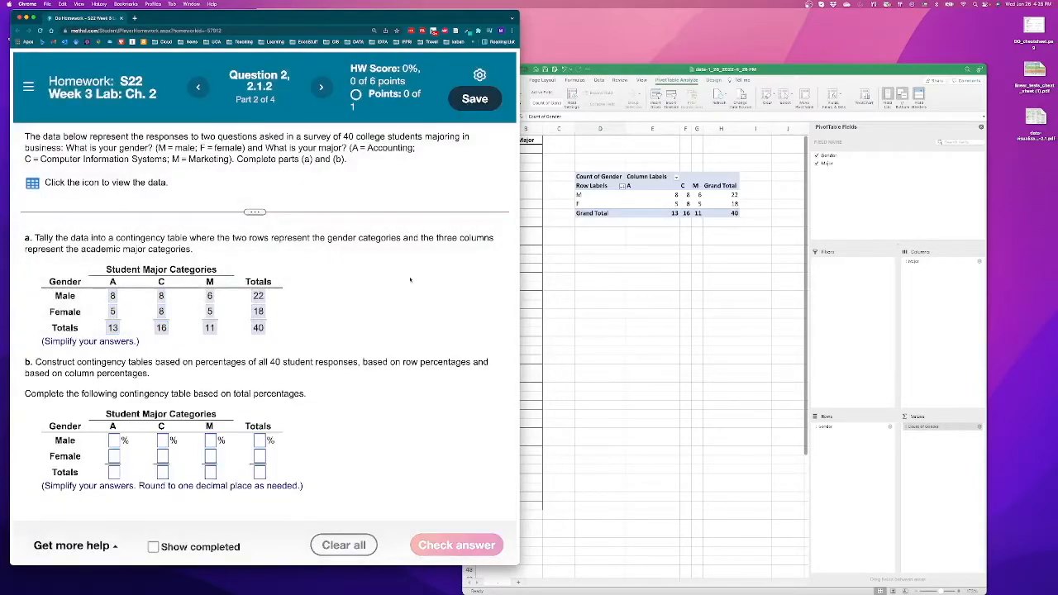
Step: Read the part b instructions and paste three copies of the PivotTable below the original, at D12, D19 and D26
scroll(289, 354, down, 1)
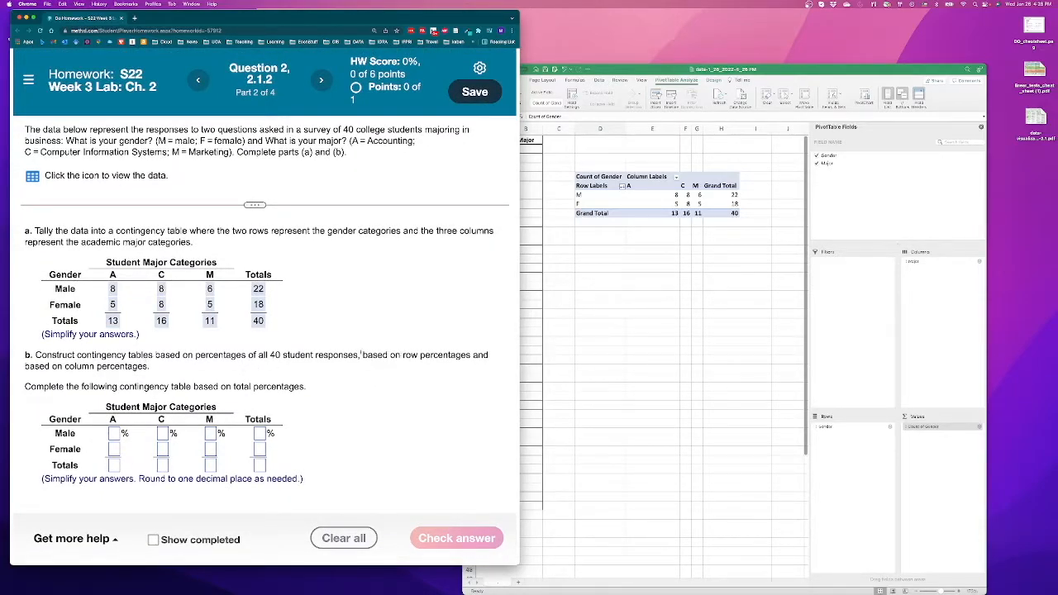
drag(193, 354, 469, 356)
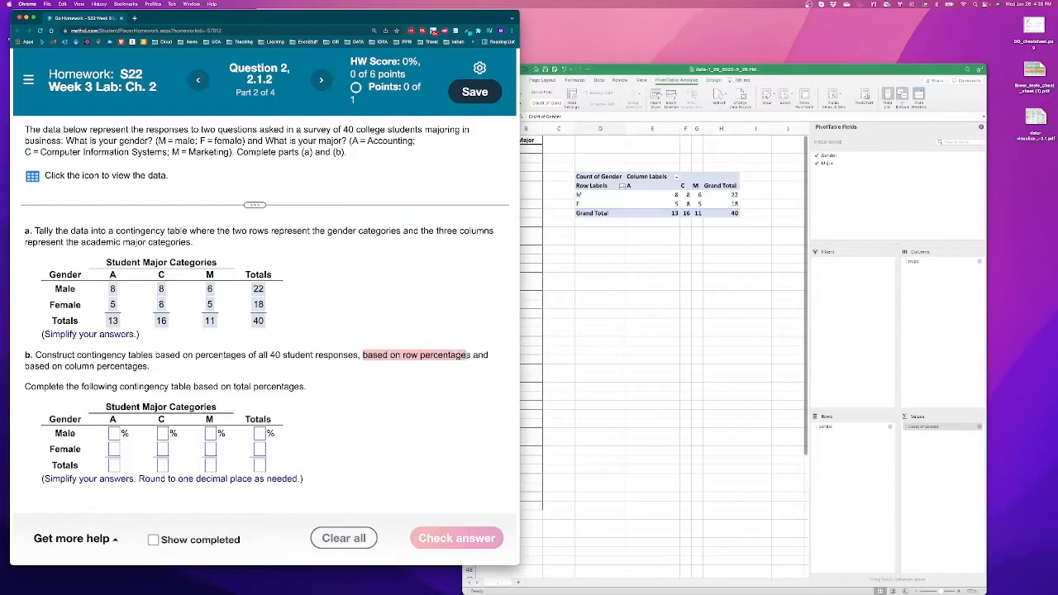
drag(57, 366, 138, 367)
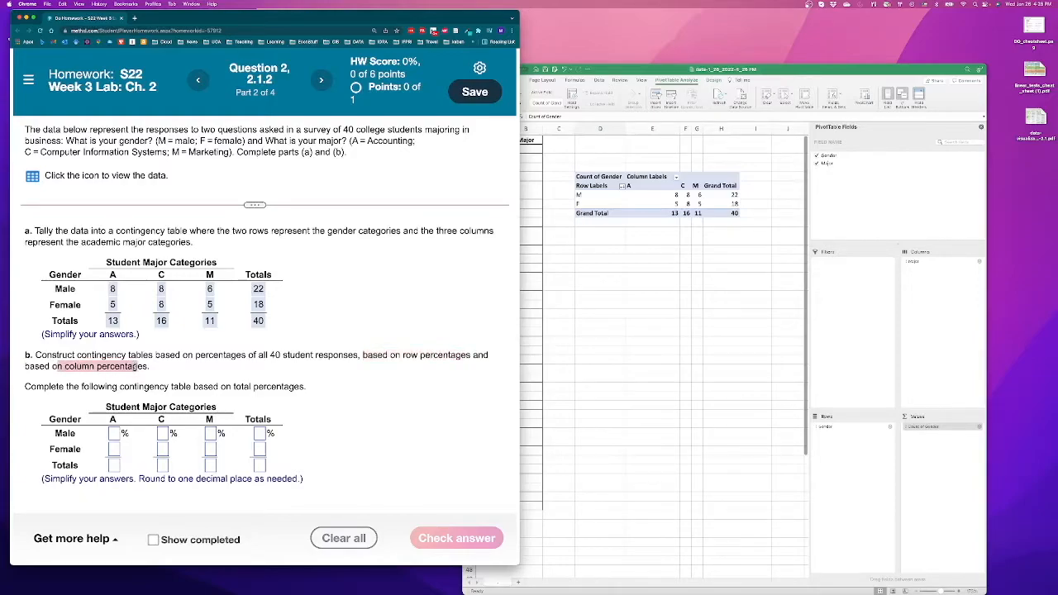
click(279, 372)
click(720, 238)
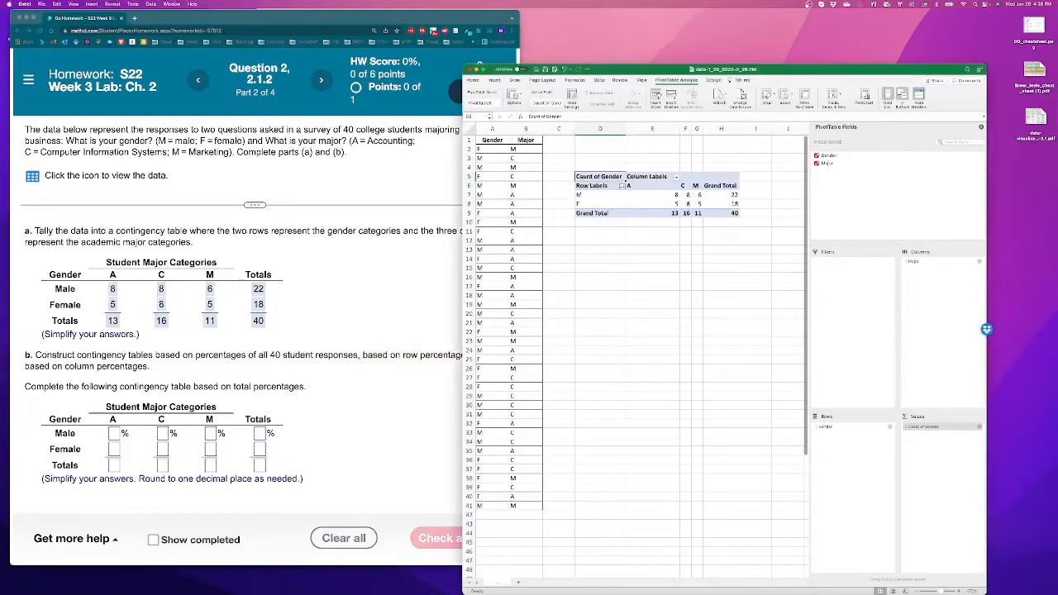
key(super+a)
key(super+c)
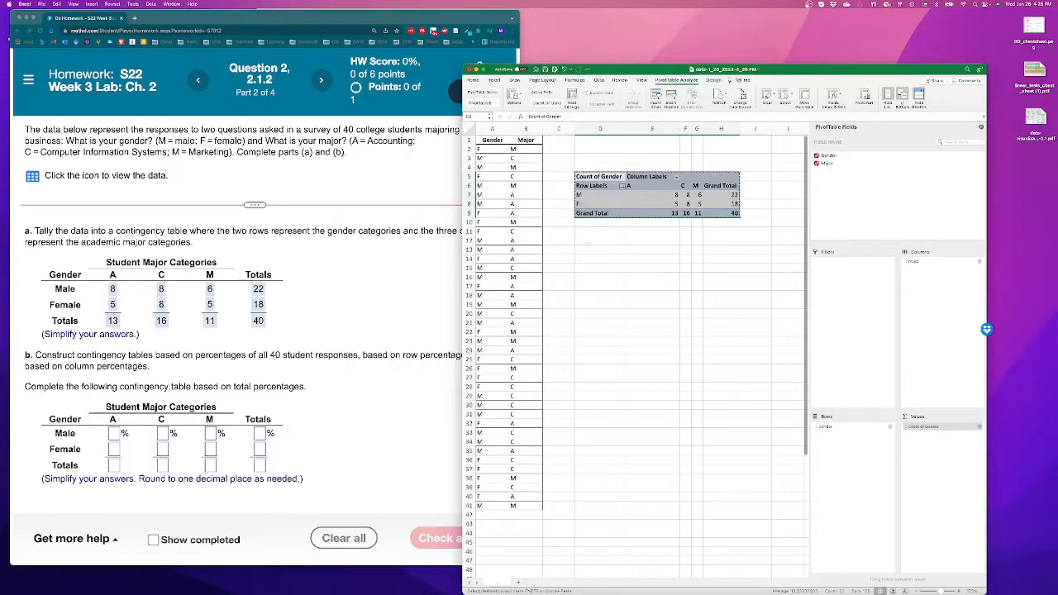
click(585, 243)
key(super+v)
click(588, 304)
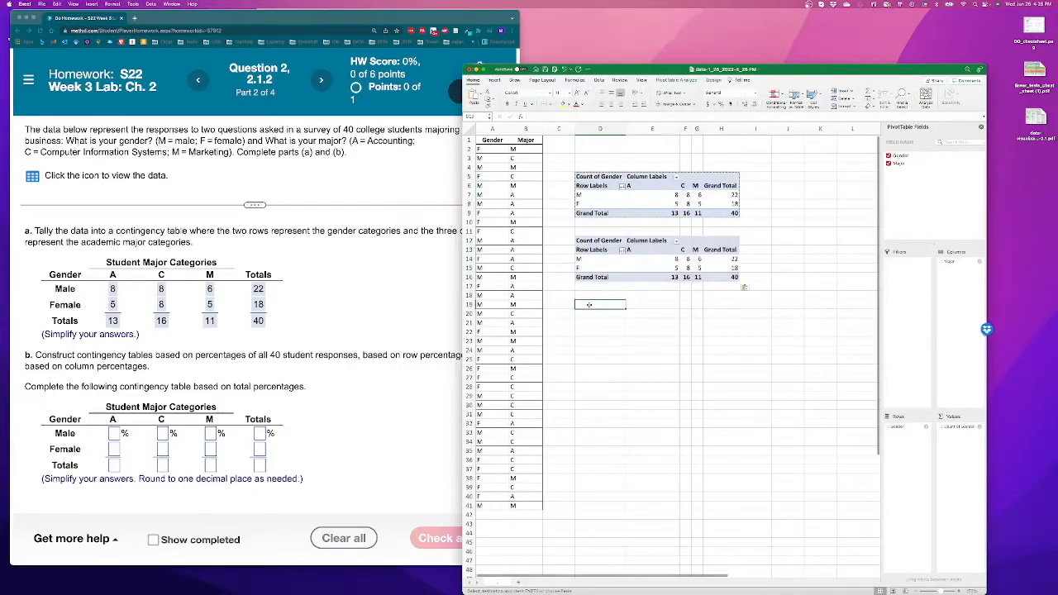
key(super+v)
click(583, 371)
key(super+v)
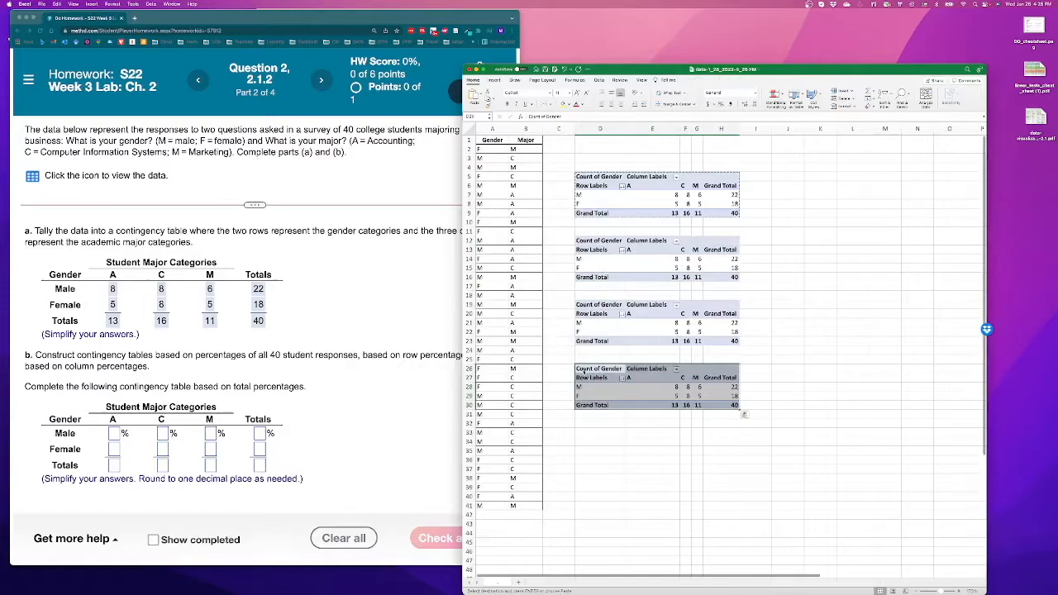
Step: Show the values of the second PivotTable, starting at D12, as % of Grand Total
click(669, 258)
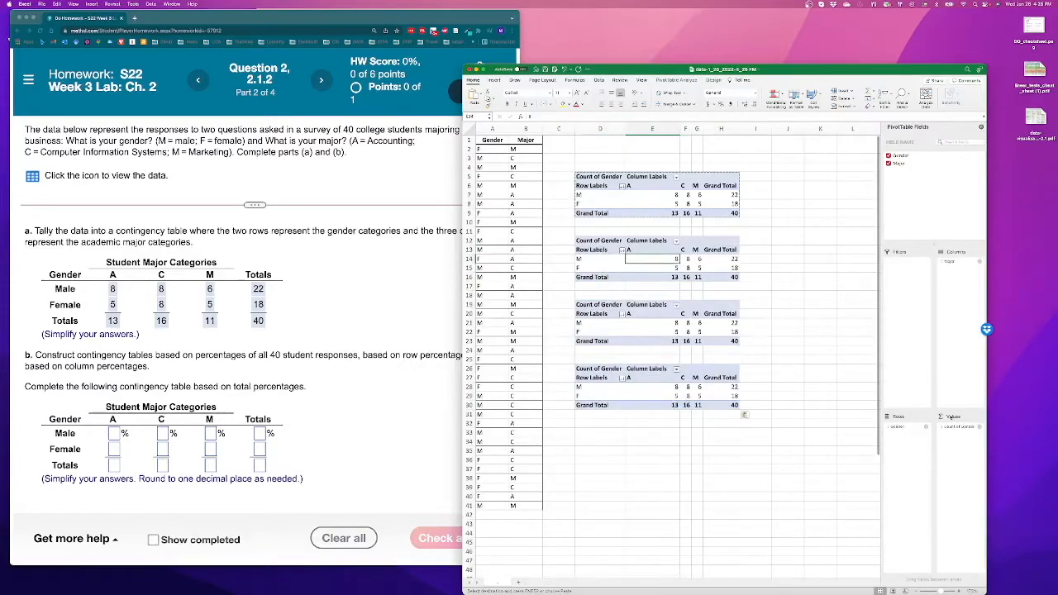
click(979, 428)
click(547, 165)
click(529, 178)
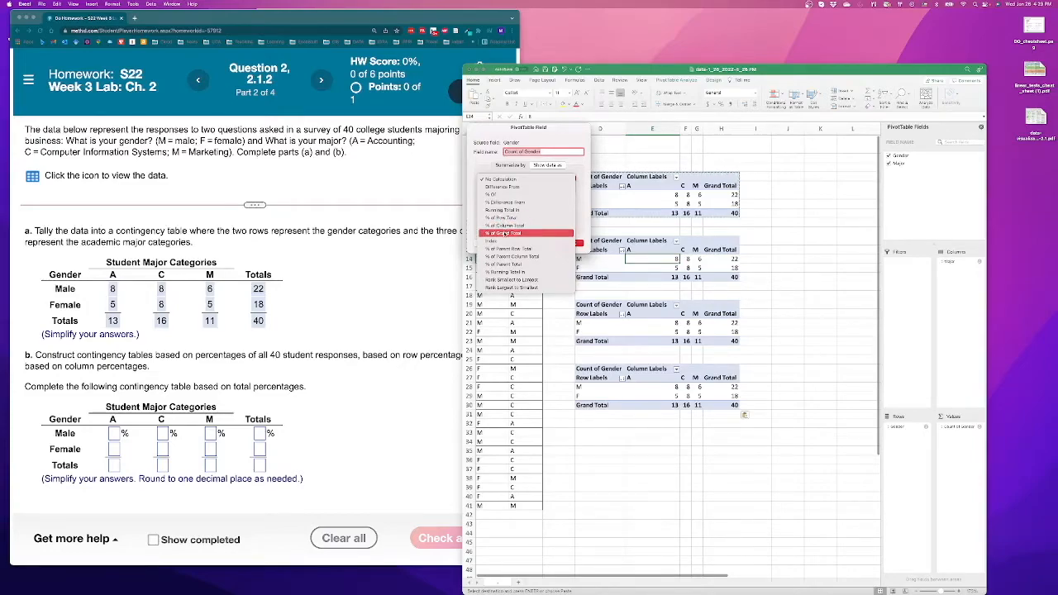
click(504, 233)
click(572, 242)
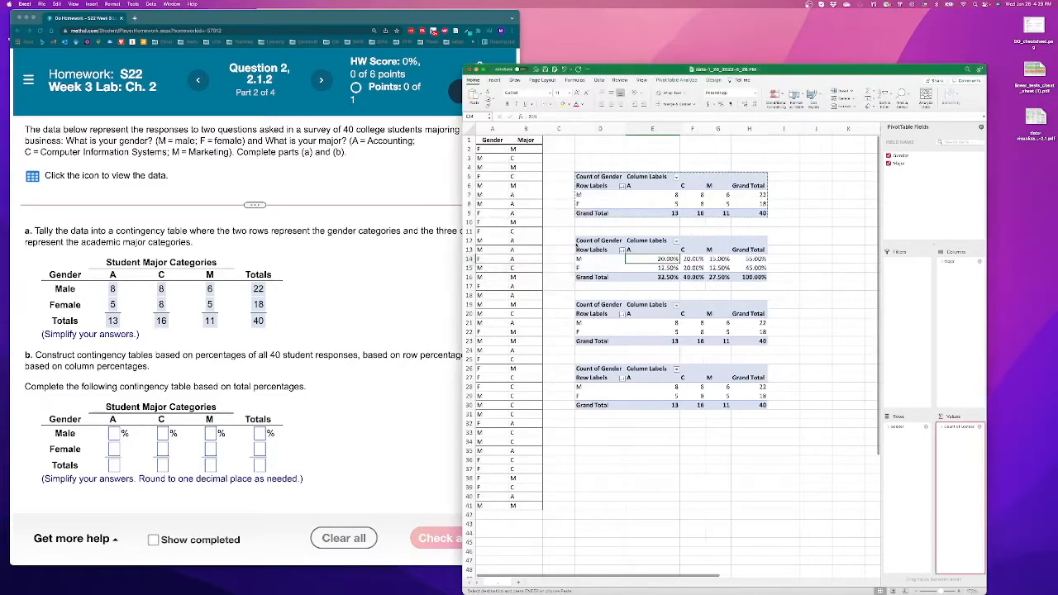
Step: Show the values of the third PivotTable, starting at D19, as % of Row Total
click(669, 324)
right_click(670, 325)
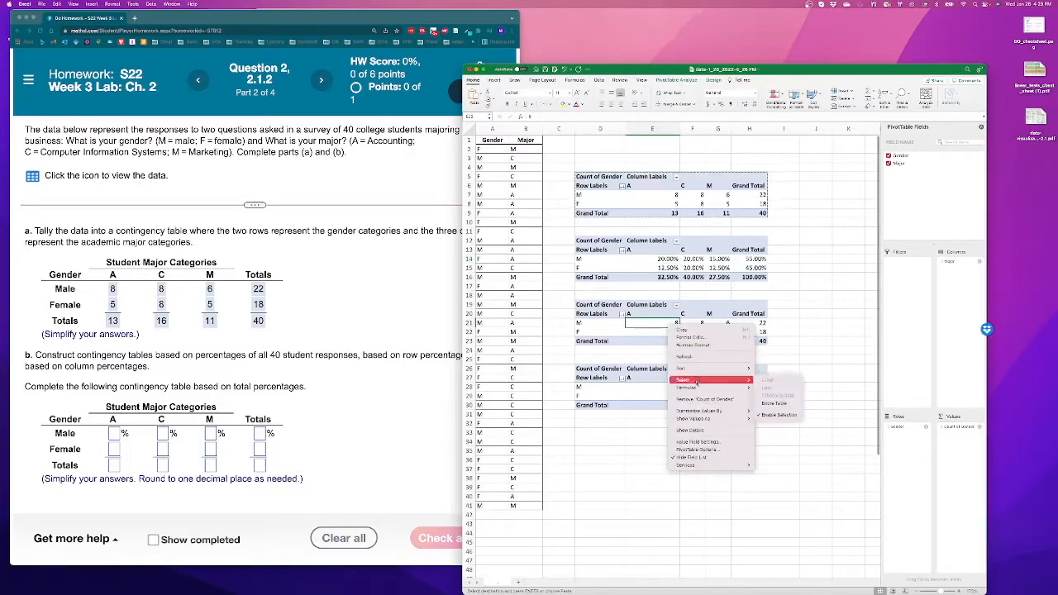
mouse_move(694, 419)
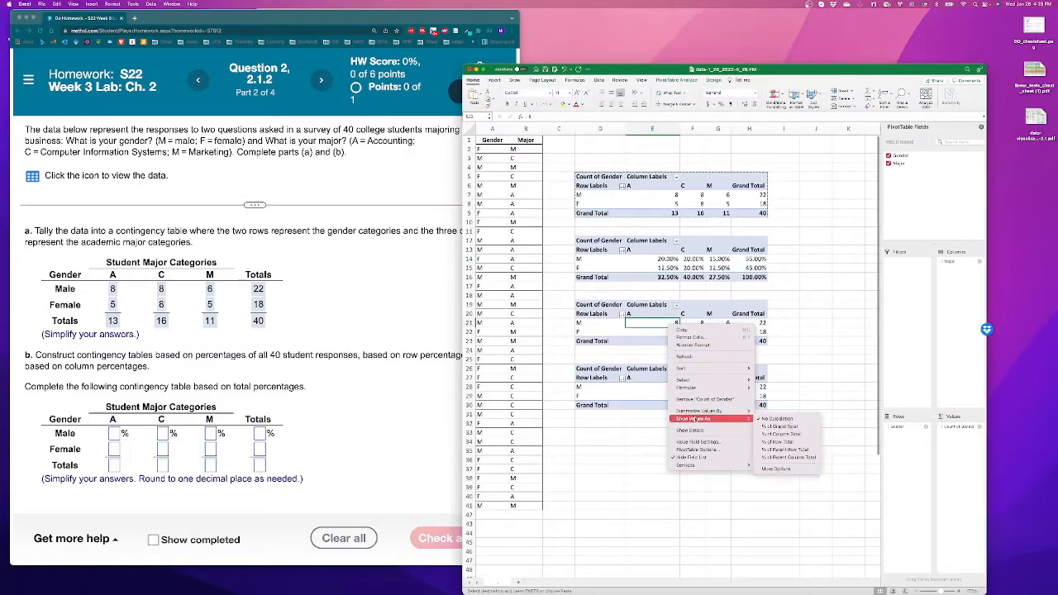
click(789, 445)
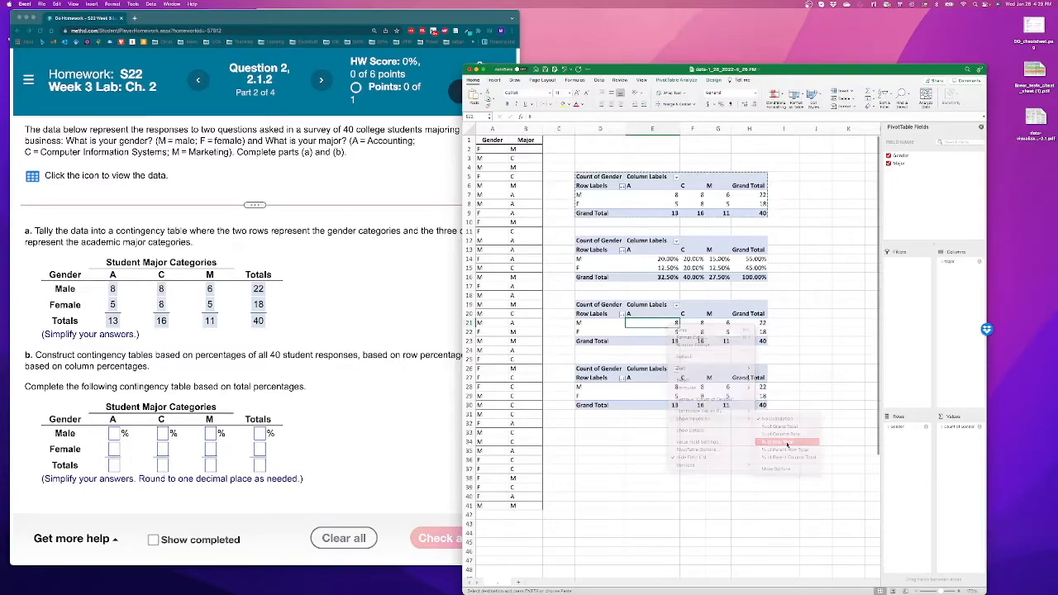
Step: Show the values of the fourth PivotTable, starting at D26, as % of Column Total
click(665, 388)
right_click(665, 388)
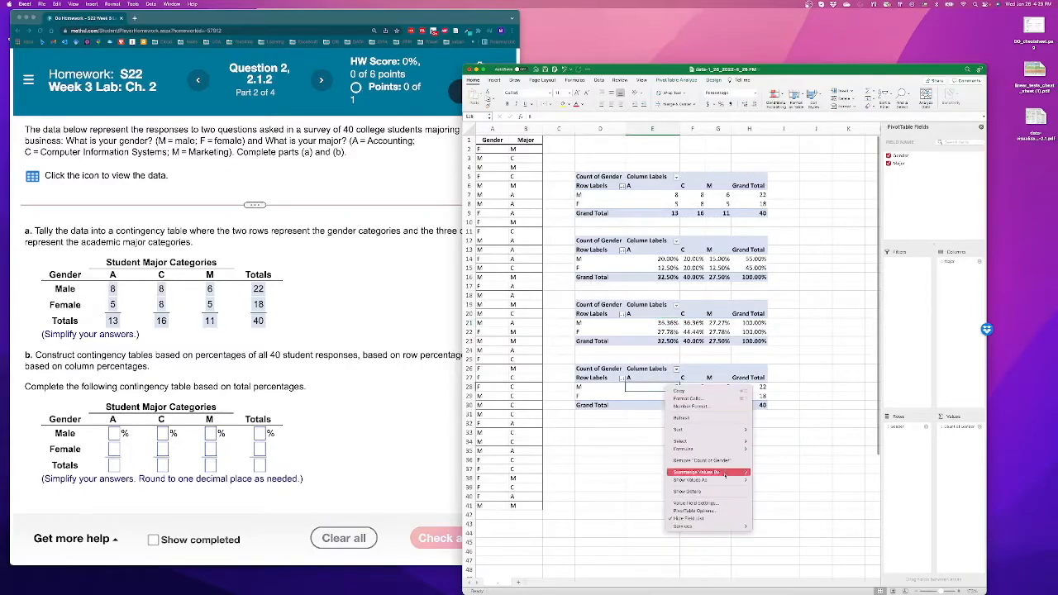
mouse_move(694, 479)
click(781, 495)
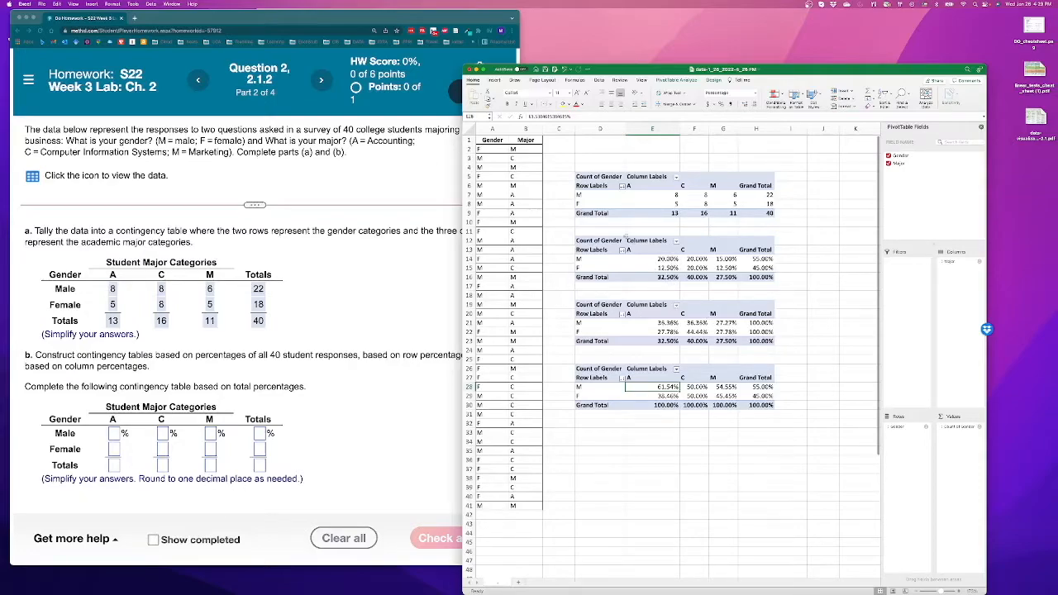
Step: Reduce the values of the three percentage PivotTables, E14:H16, E21:H23 and E28:H30, to one decimal place
drag(655, 258, 764, 278)
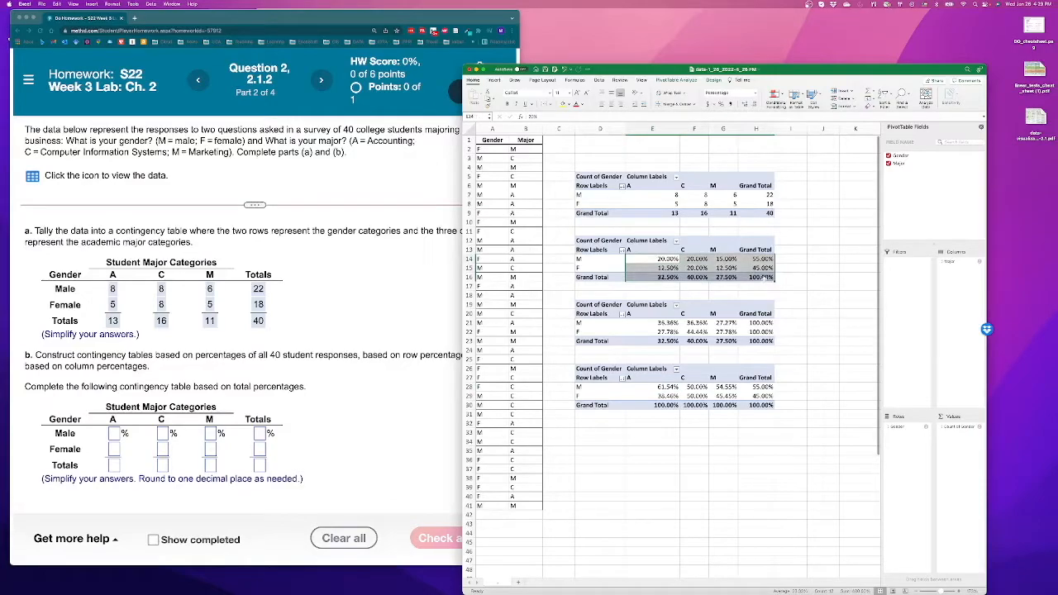
click(749, 105)
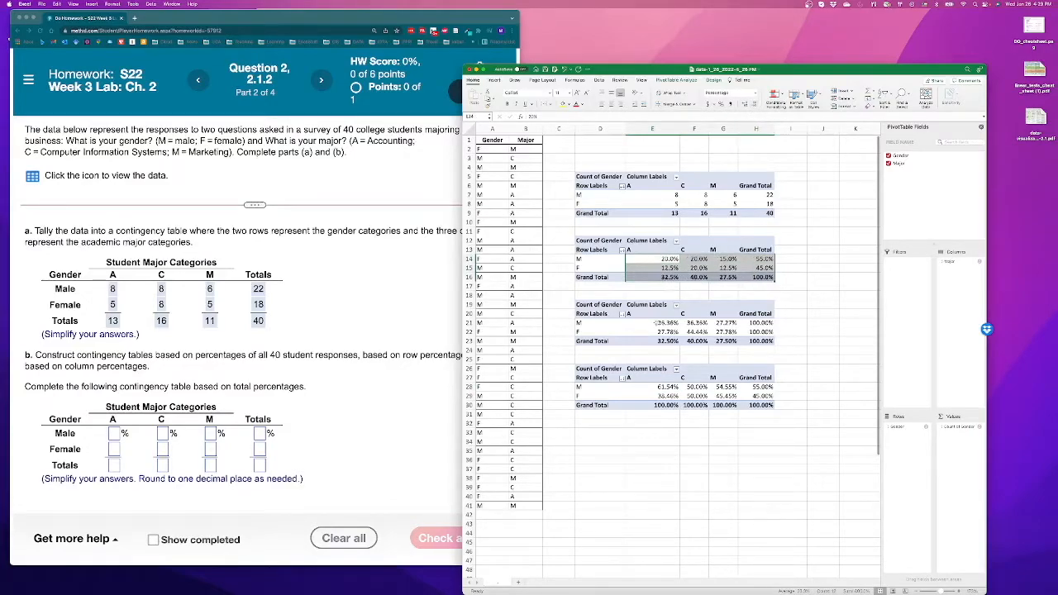
drag(657, 322, 760, 339)
click(748, 105)
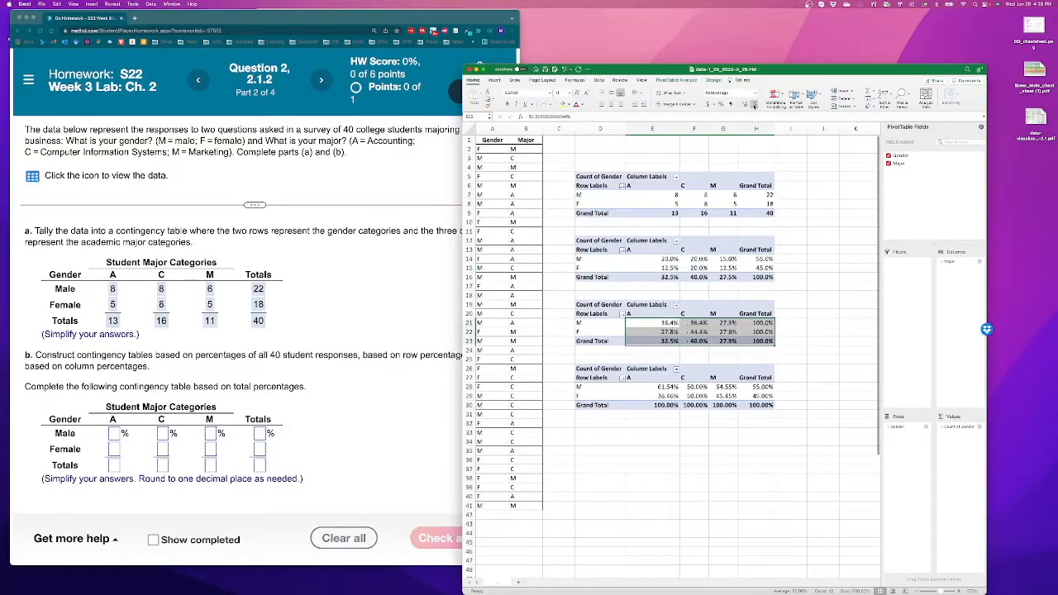
drag(659, 388, 759, 404)
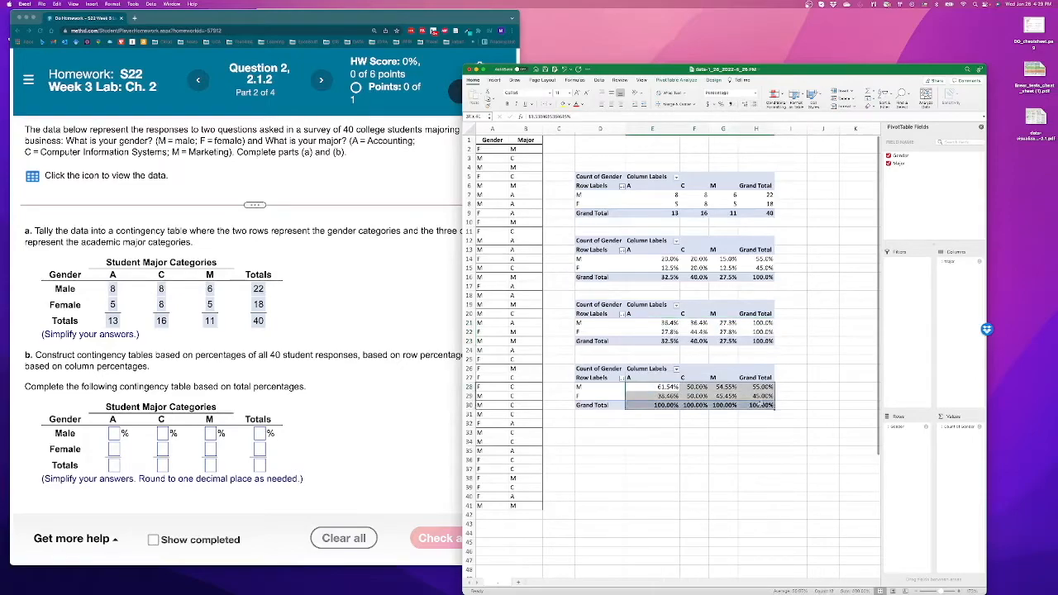
click(754, 107)
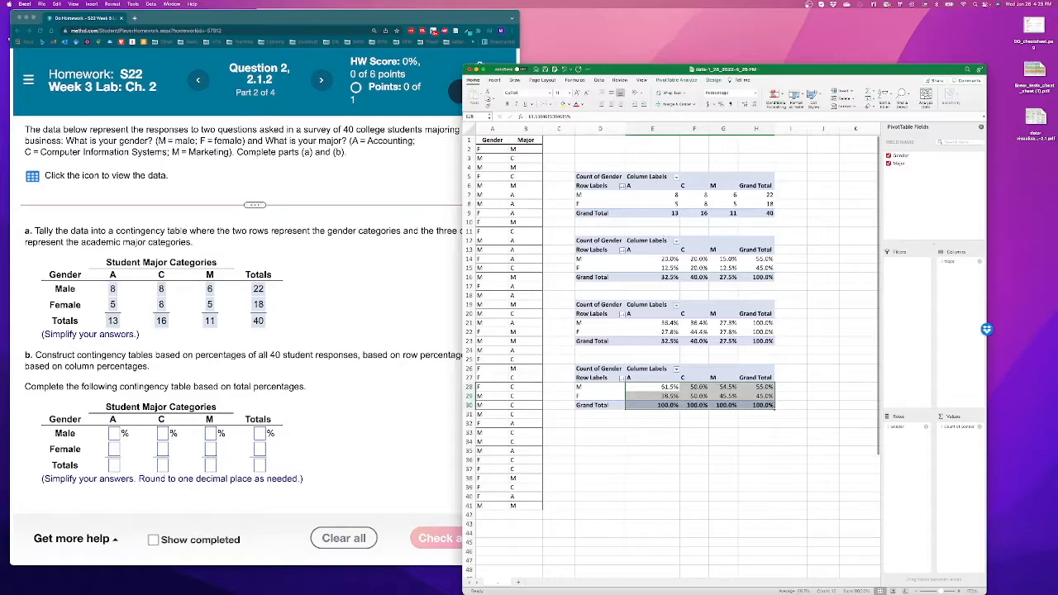
Step: On the homework page, enter total percentages Male 20, 20.0, 15.0, 55.0; Female 12.5, 20.0, 12.5, 45.0; Totals 32.5, 40.0, 27.5, 100.0, and check them
click(393, 348)
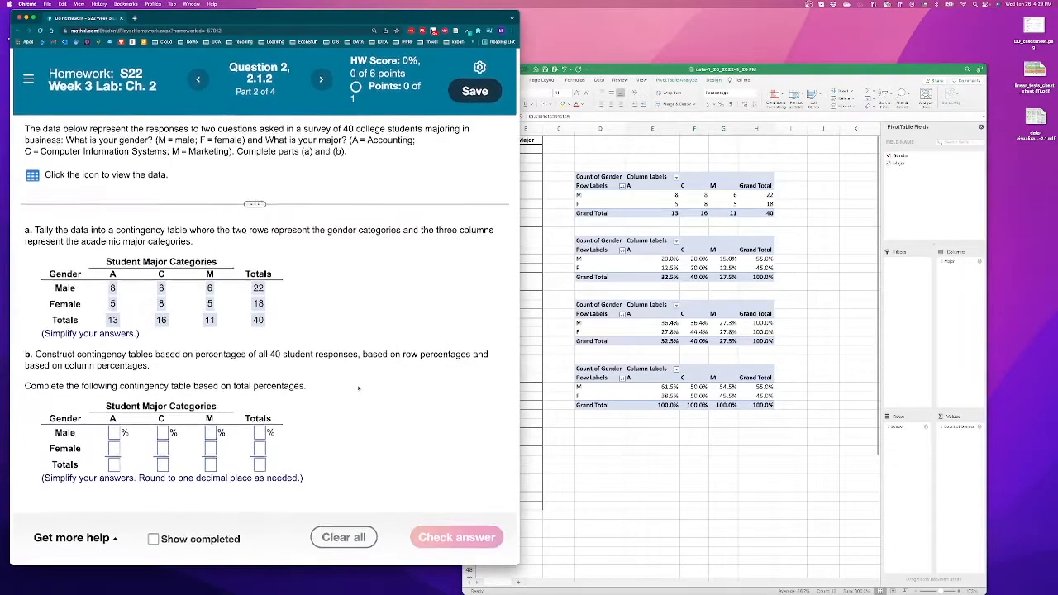
click(114, 435)
text(20)
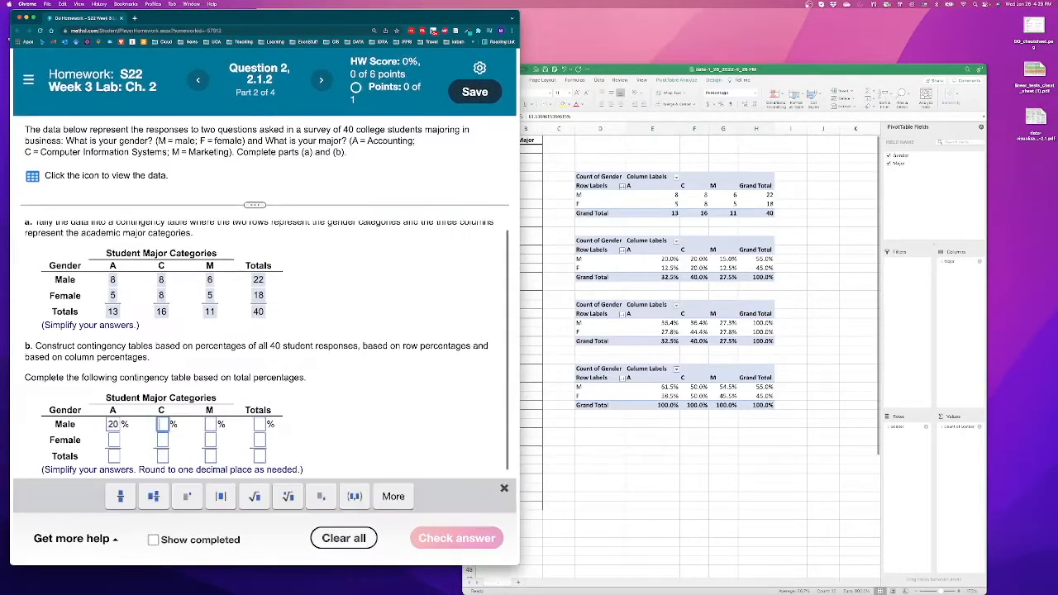
text(	20.0	15.0	55.0	12.5	20.0	12.5	45.0	32.5	40.0	27.5)
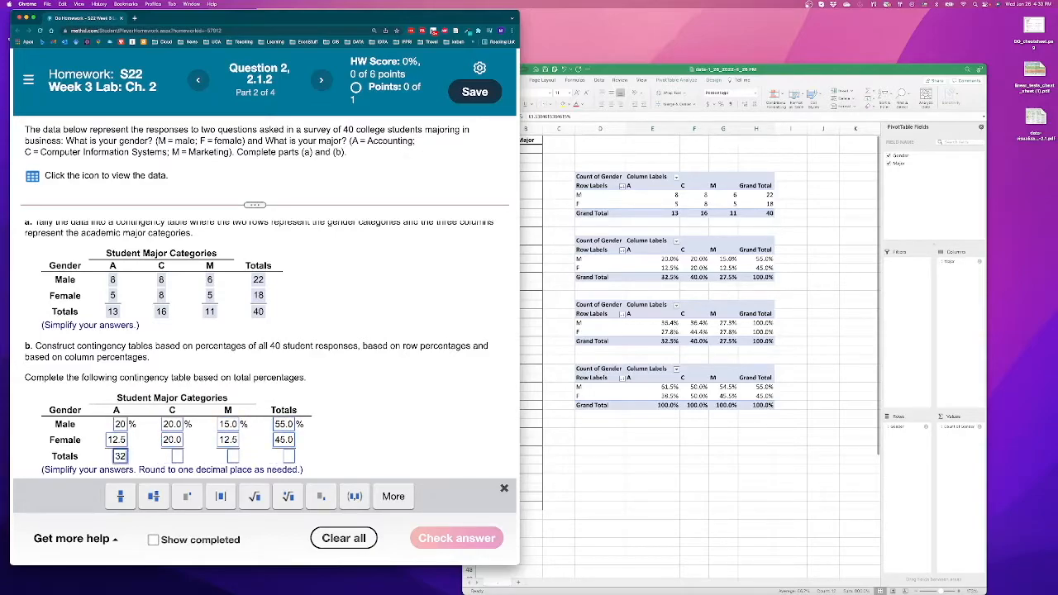
key(Tab)
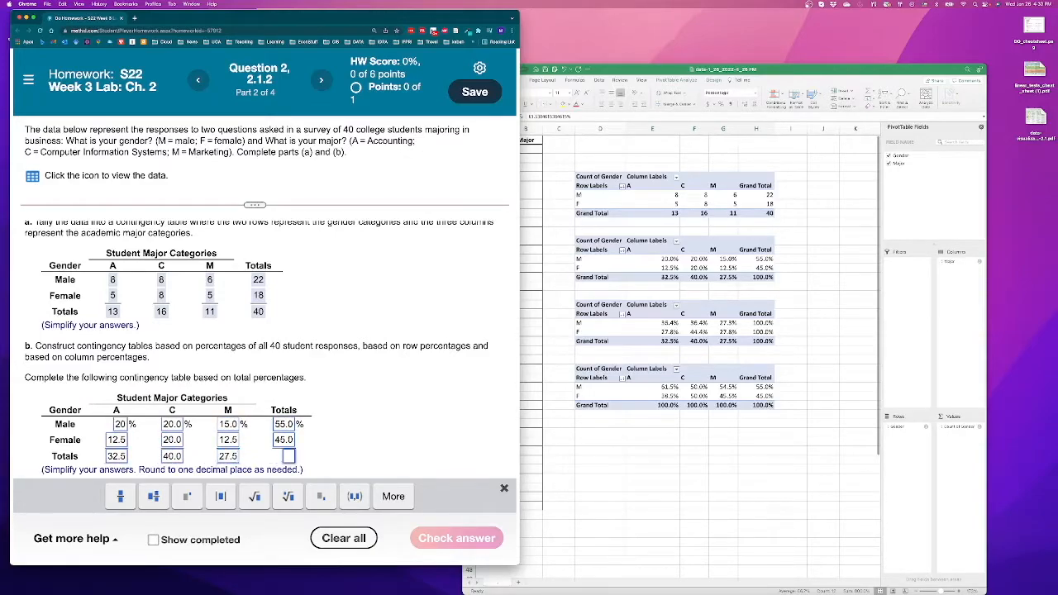
text(100.0)
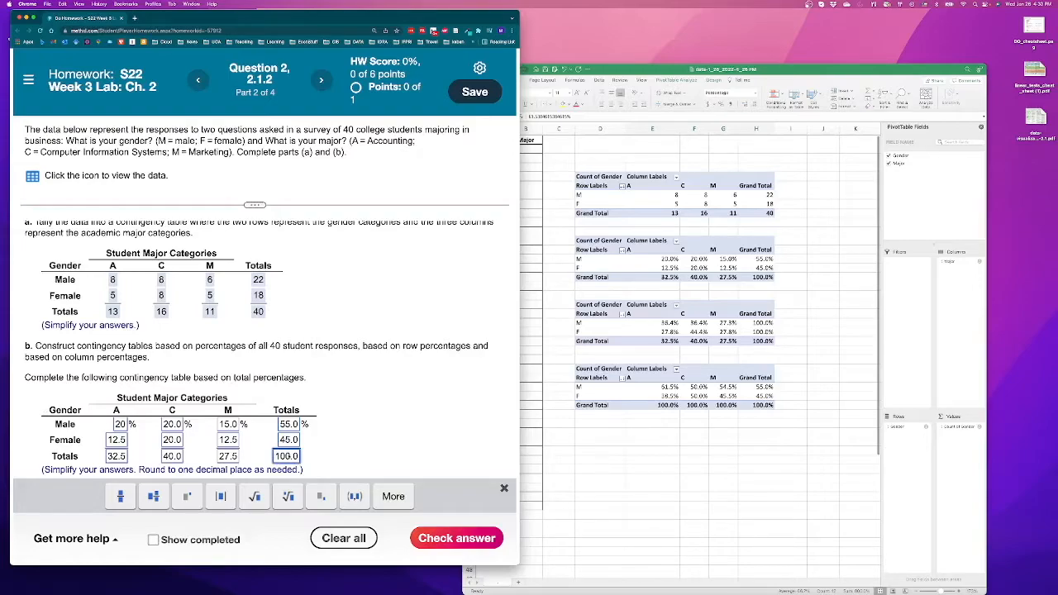
scroll(264, 347, down, 1)
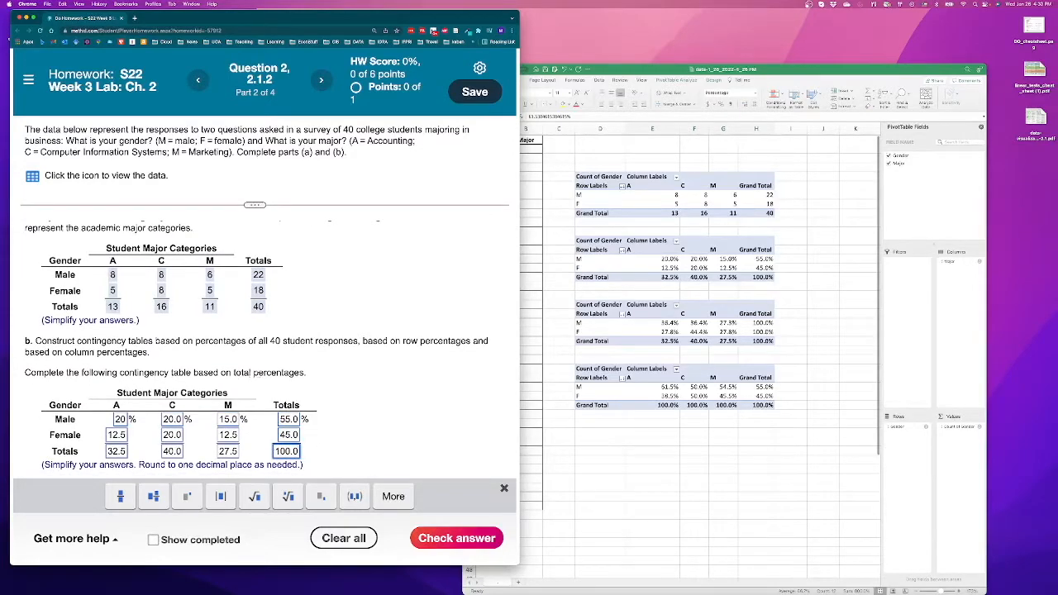
click(454, 545)
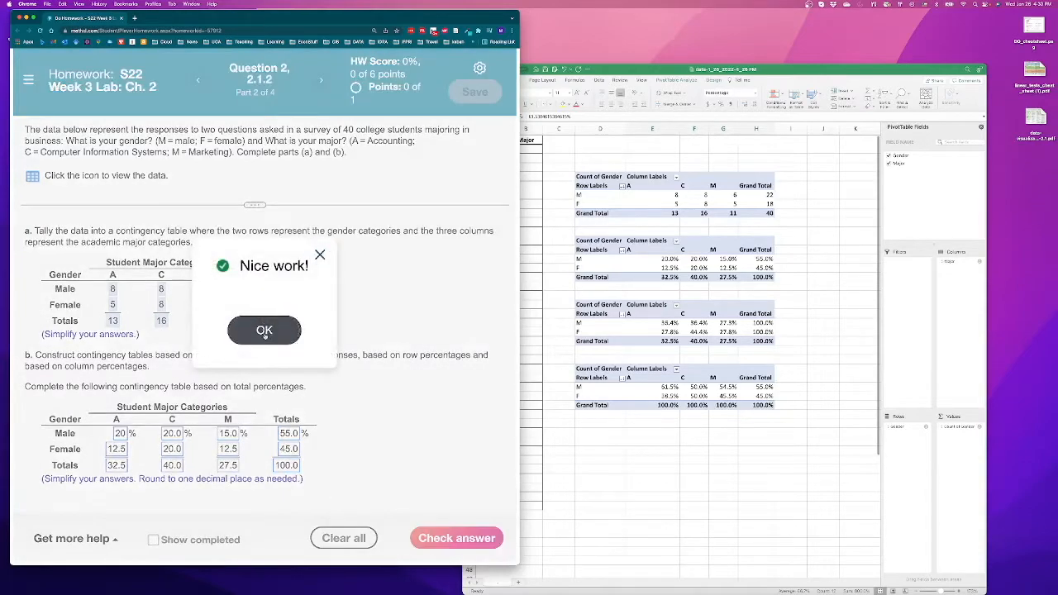
click(263, 330)
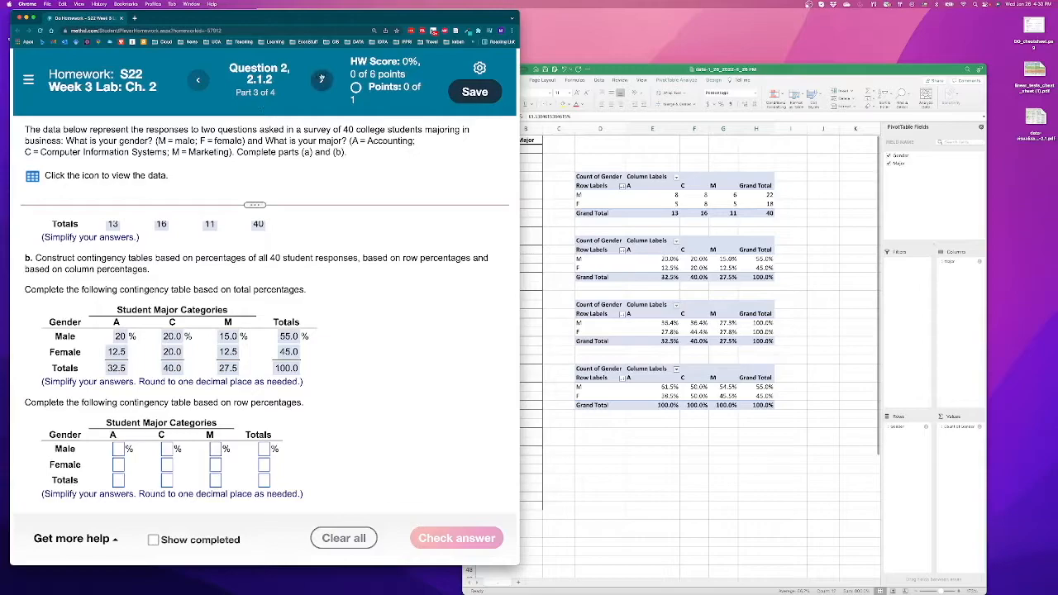
Step: Go to homework Question 3, view the complaints by category data, and save and open it in Excel
click(321, 78)
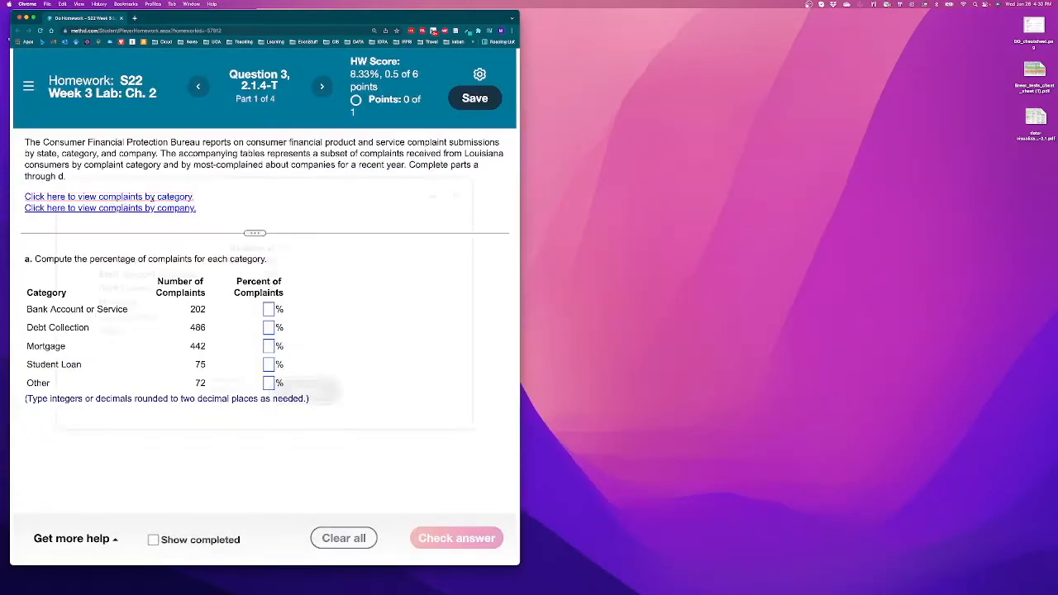
click(49, 197)
click(284, 249)
click(331, 328)
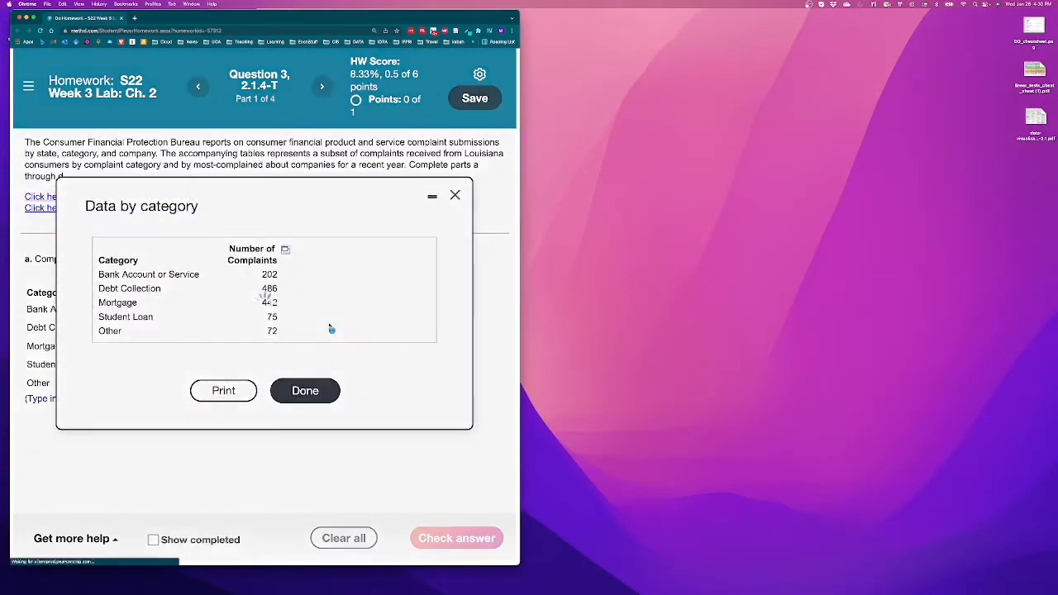
click(470, 404)
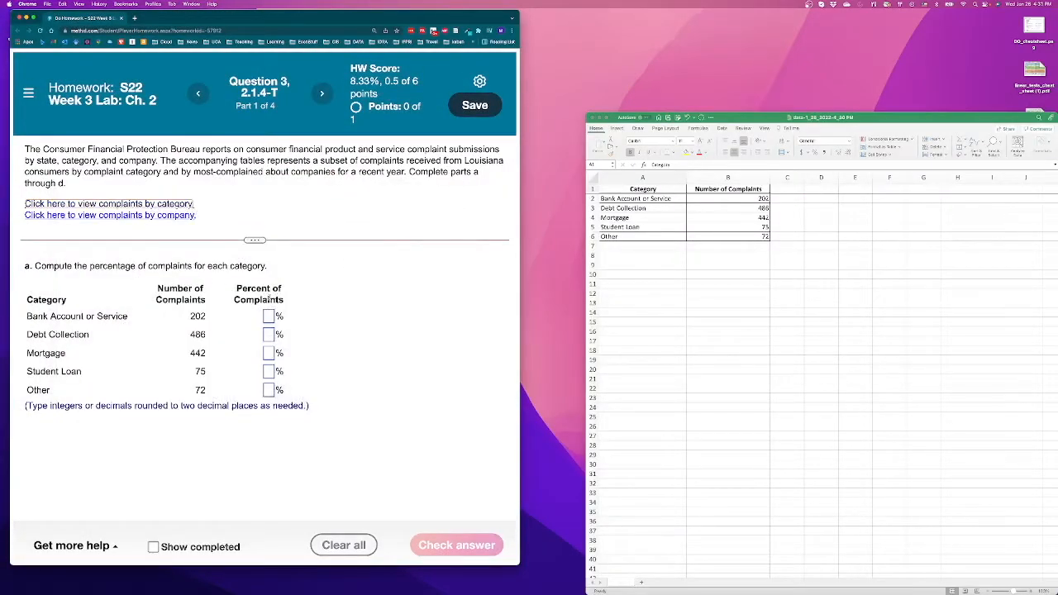
Step: Total the number of complaints in B7 with a SUM formula over B2:B6
click(794, 201)
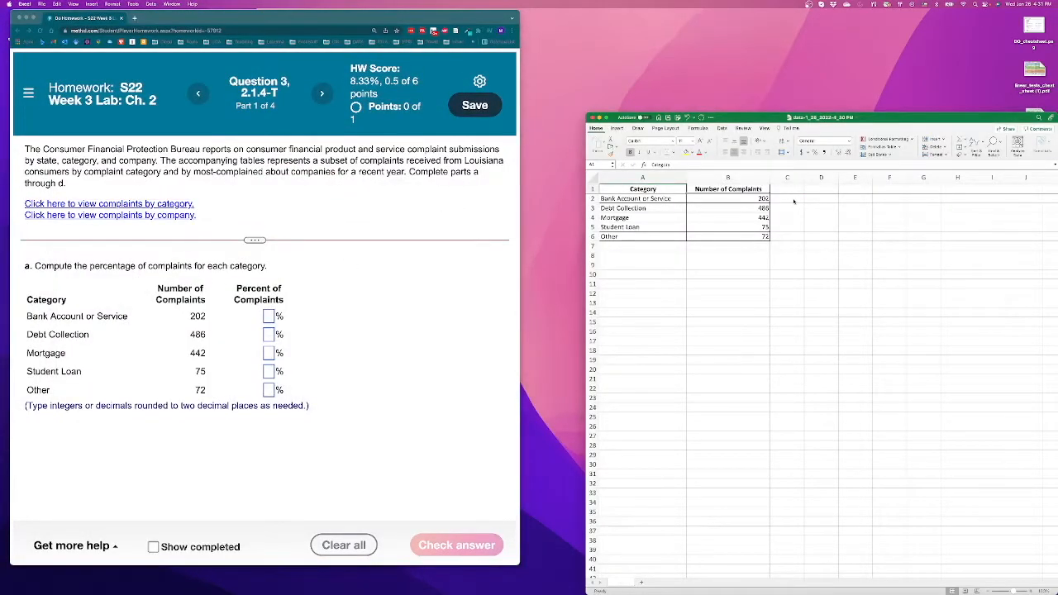
click(742, 246)
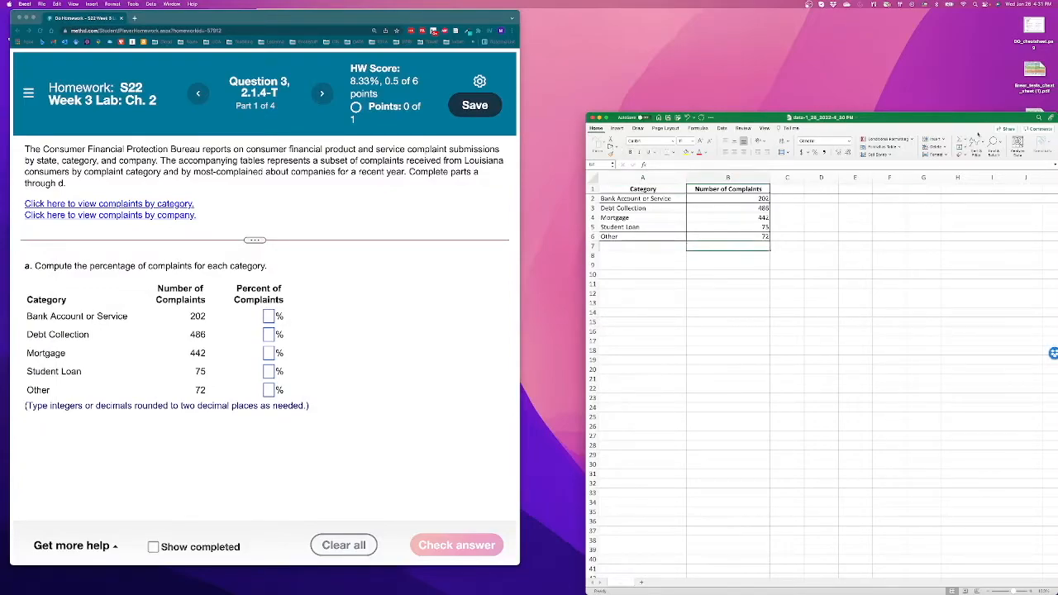
text(=sum()
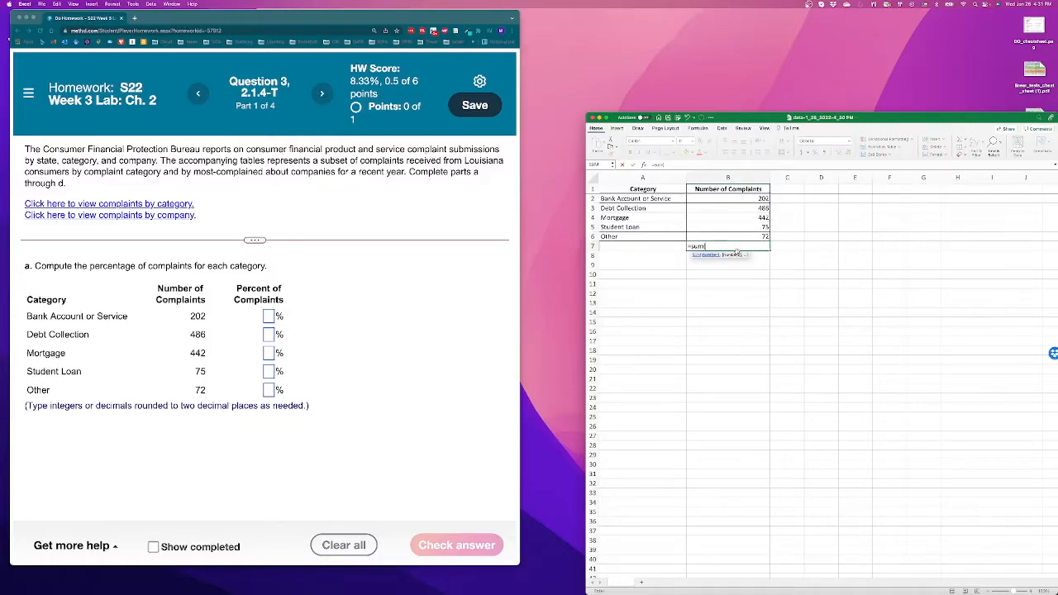
drag(735, 236, 736, 198)
key(Return)
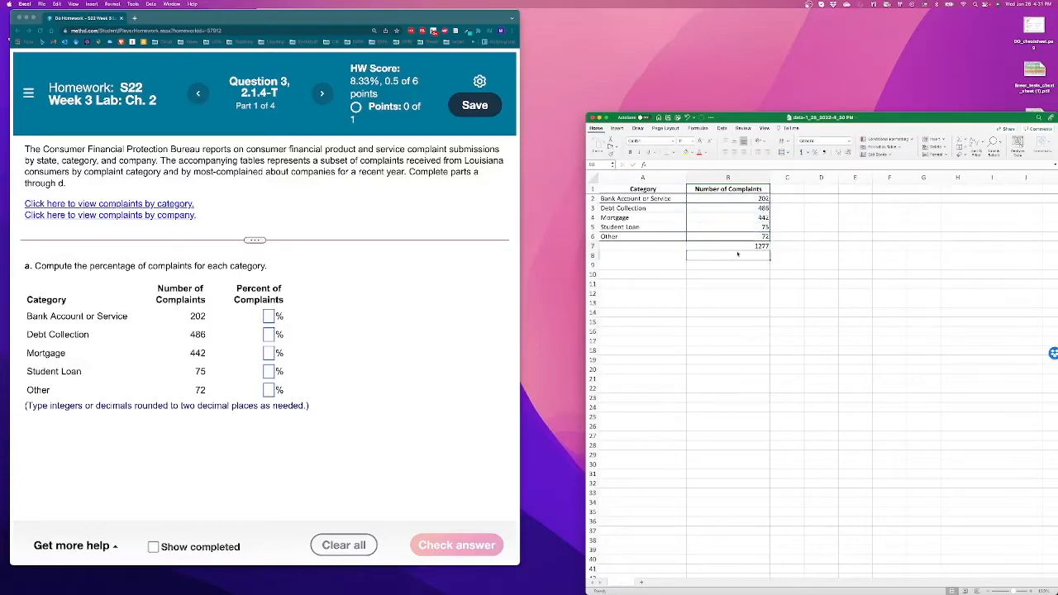
Step: Compute each category's share in column C by entering =B2/$B$7 in C2 and filling it down to C6
key(Right)
key(Up)
key(Up)
key(Up)
key(Up)
key(Up)
key(Up)
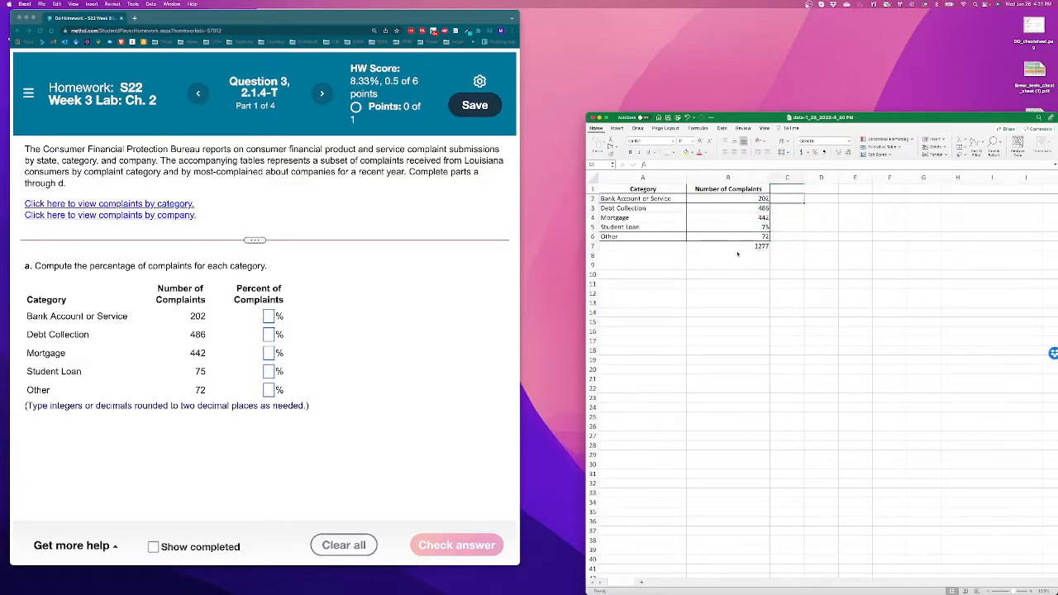
text(=)
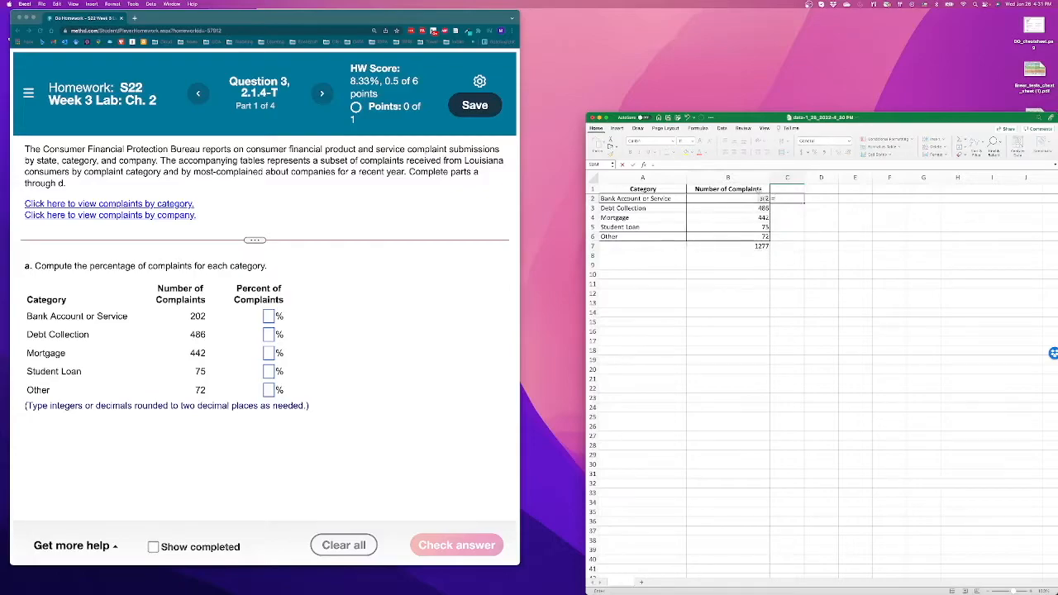
click(755, 198)
click(749, 245)
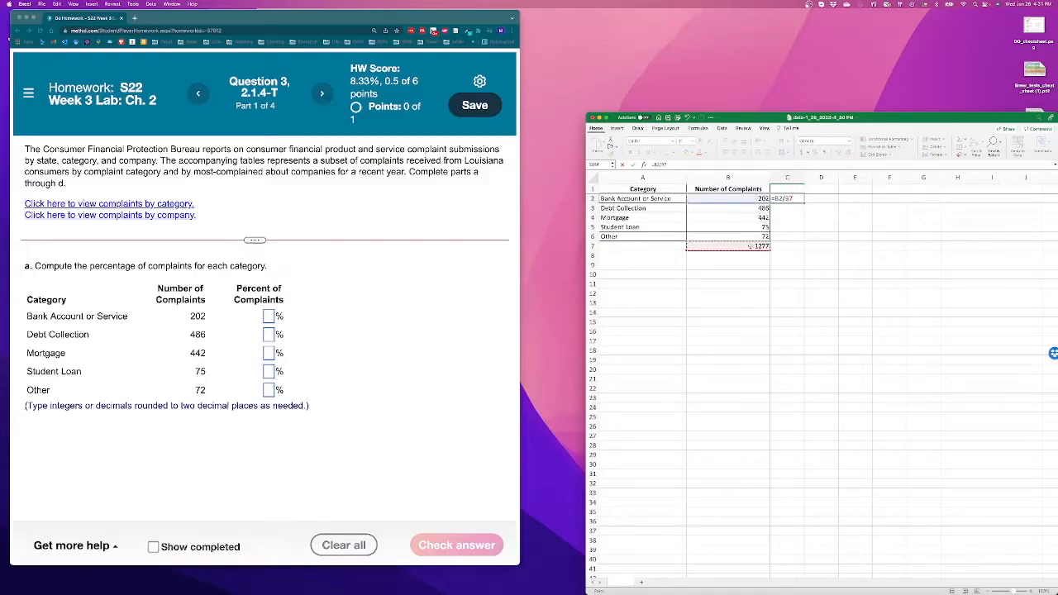
key(F4)
key(super+Return)
drag(803, 203, 807, 240)
click(270, 317)
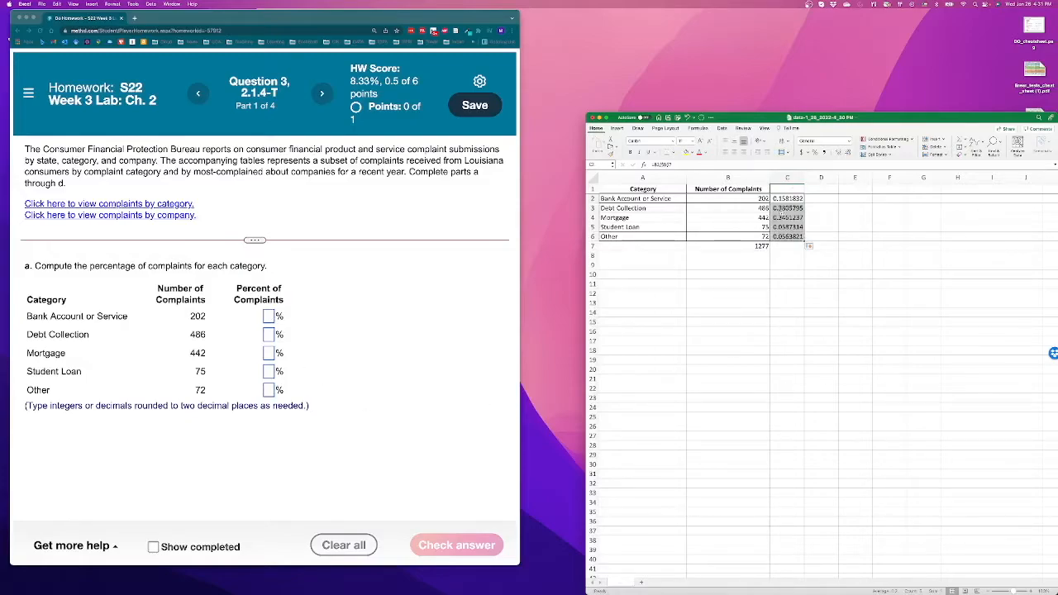
Step: Format the shares in C2:C6 as percentages with two decimal places
click(814, 152)
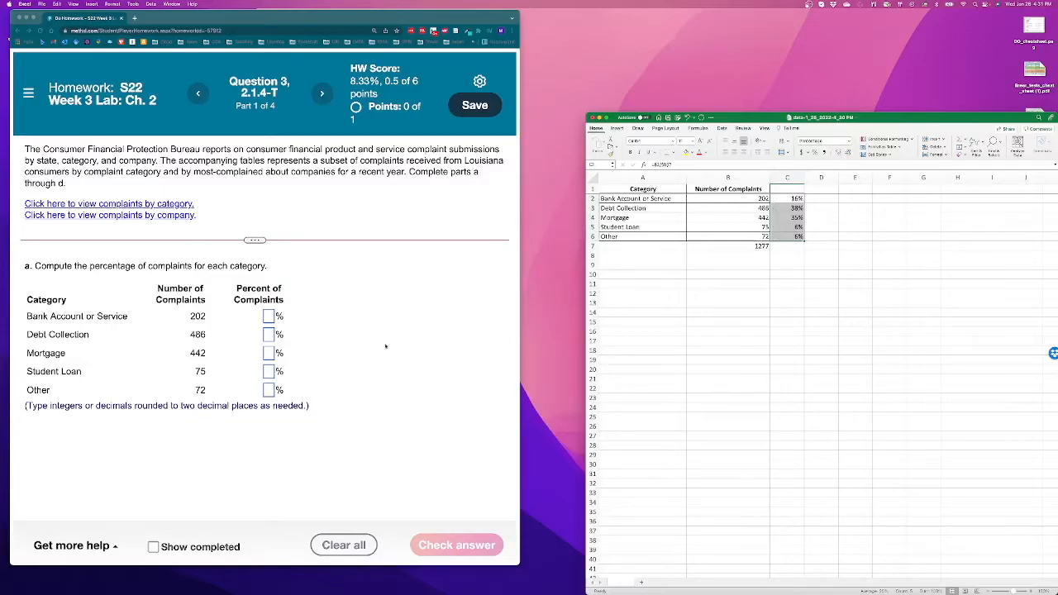
click(840, 152)
click(840, 152)
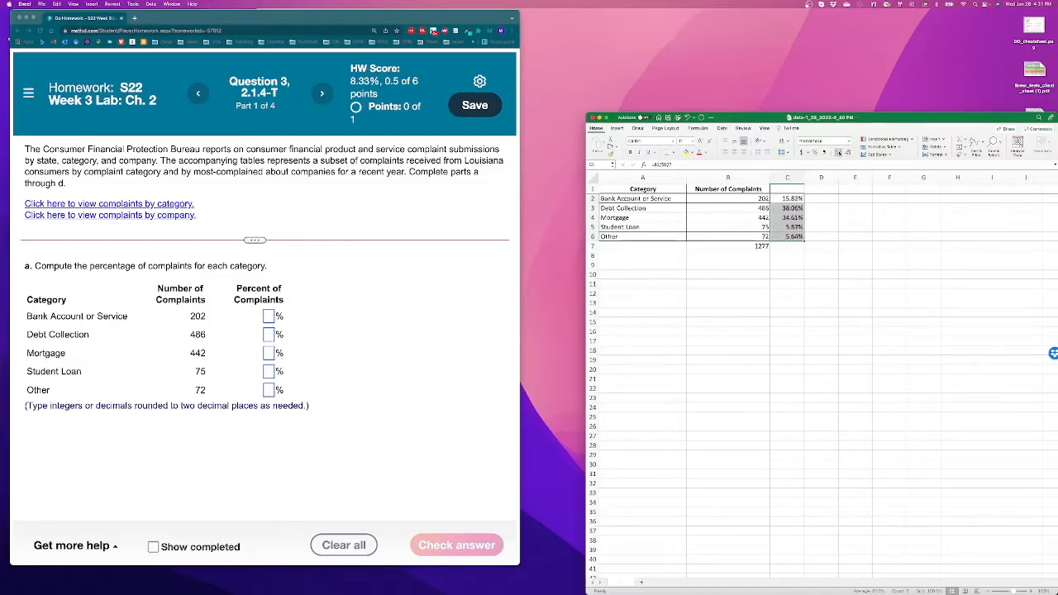
Step: On the homework page, enter the percent of complaints as 15.82, 38.06, 34.61, 5.87 and 5.64 and submit part a
click(270, 316)
text(15.82)
key(Tab)
text(38.06)
key(Tab)
text(34.61)
key(Tab)
text(5.87)
key(Tab)
text(5.64)
key(Return)
key(Return)
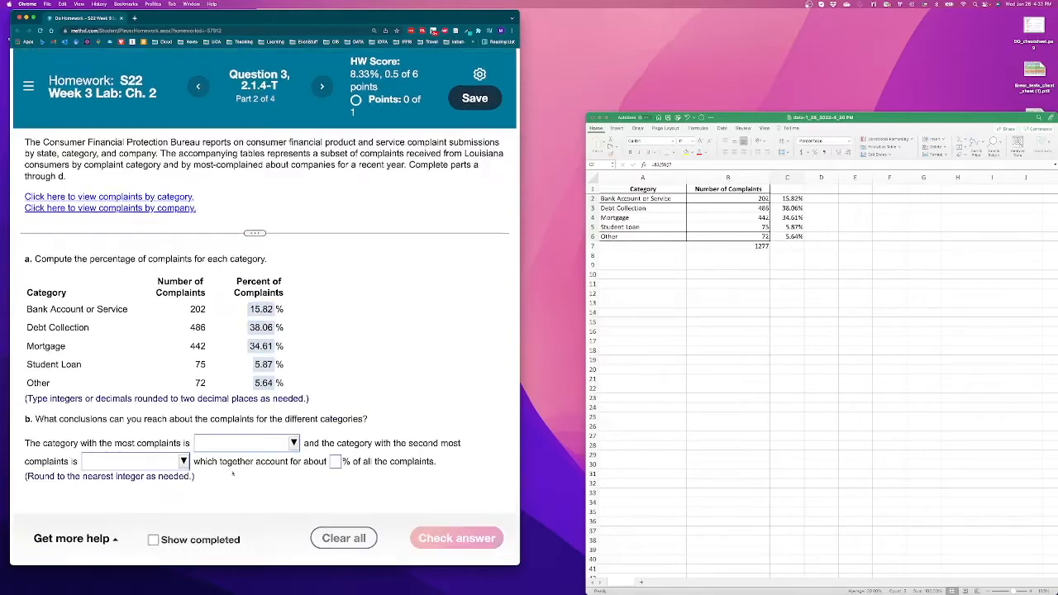
Step: Go to homework Question 4 and open its information overload table in Excel, saving the data file under the suggested name
click(322, 86)
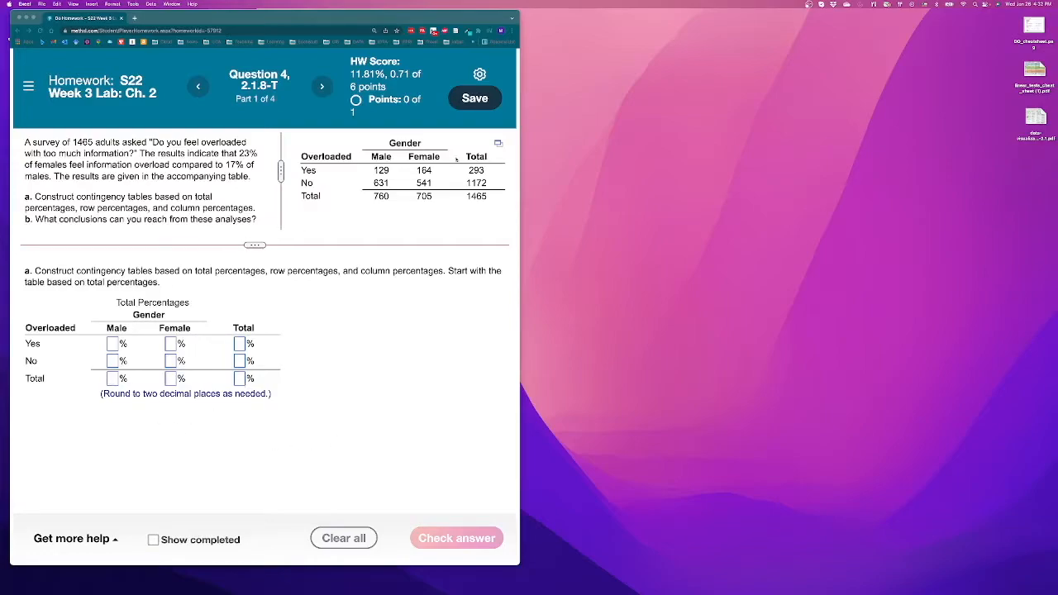
click(497, 143)
click(498, 143)
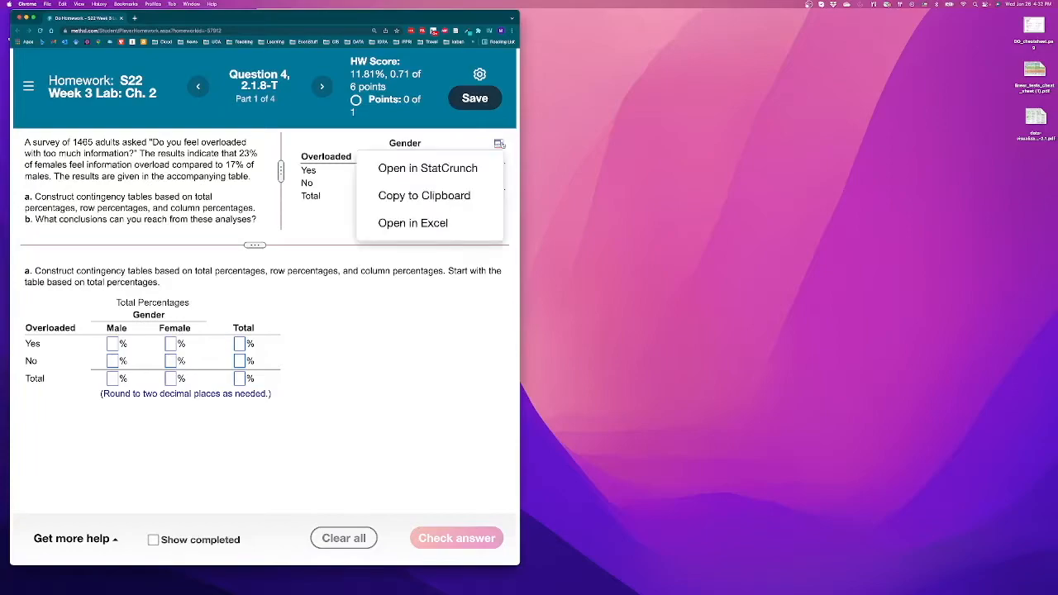
click(422, 223)
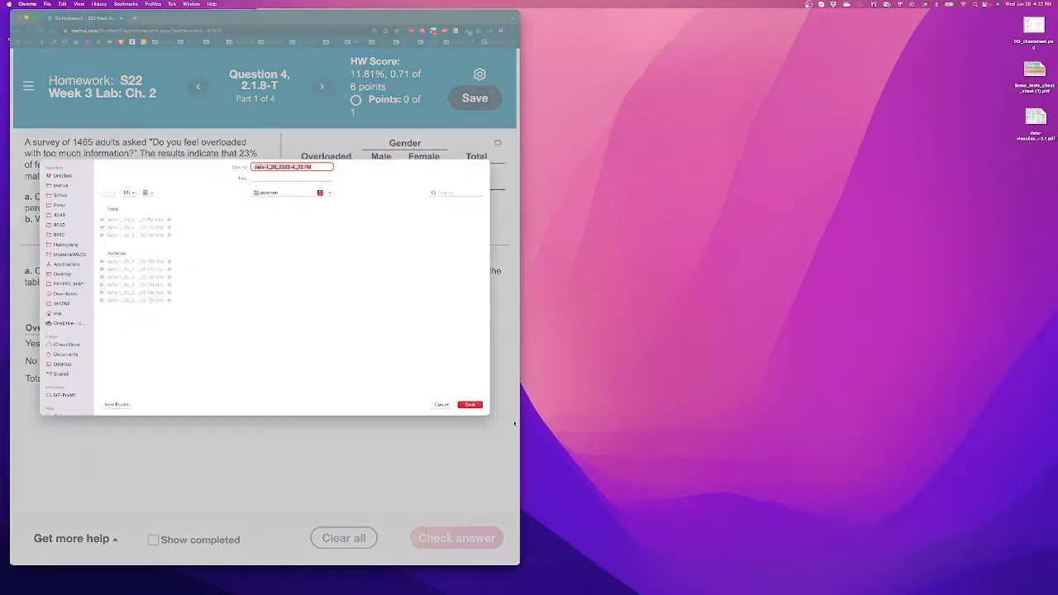
click(472, 405)
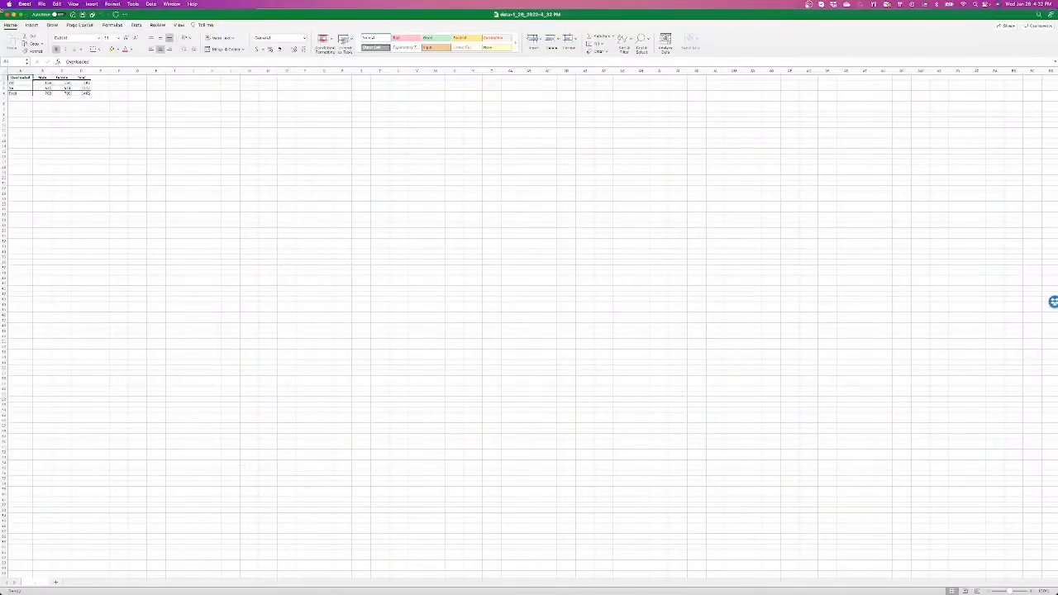
Step: Shrink the new Excel workbook window so that it sits beside the homework page
drag(2, 11, 624, 144)
right_click(702, 299)
click(776, 288)
click(694, 259)
Step: Copy the overload table in A1:D4 and paste three copies below it, starting at A7, A13 and A19
scroll(694, 260, up, 5)
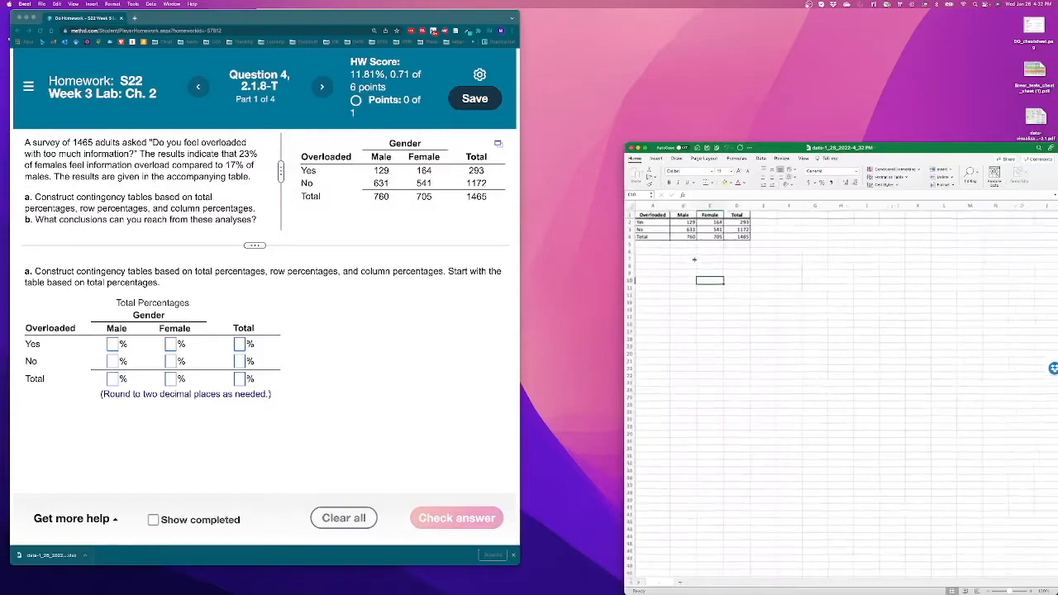
drag(653, 222, 783, 255)
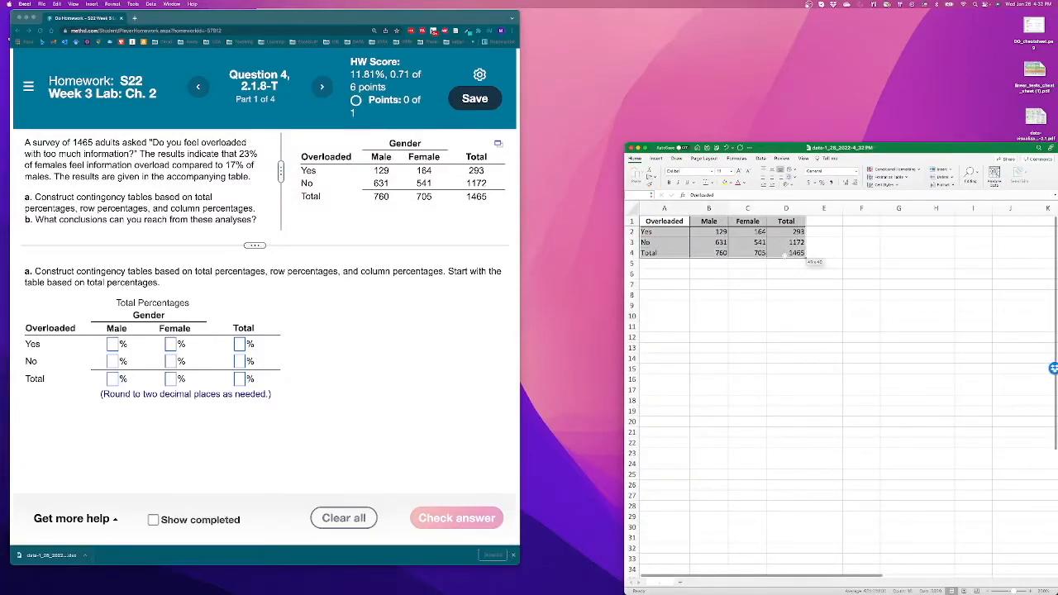
key(super+c)
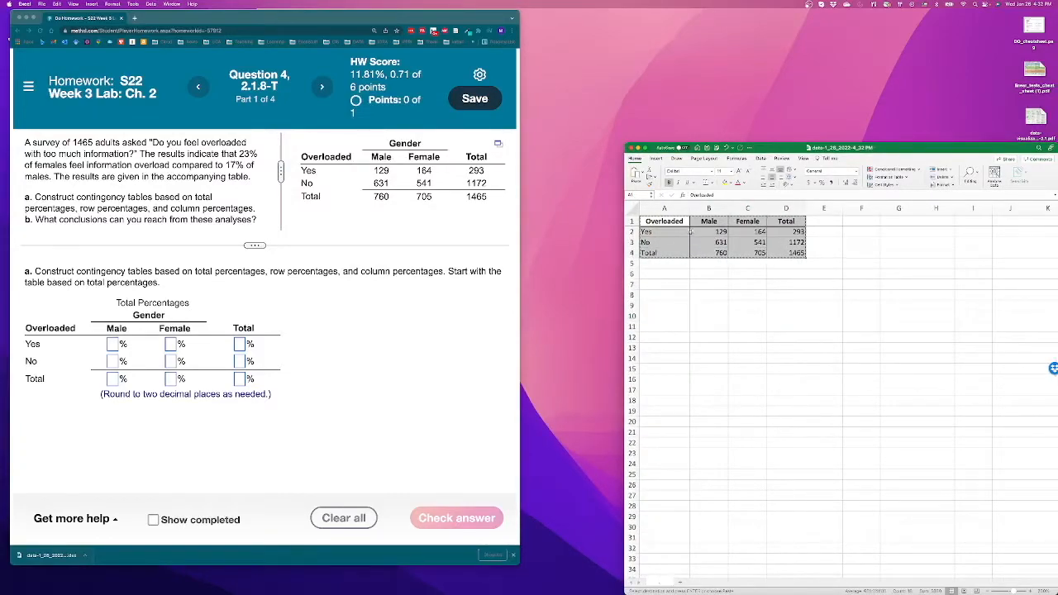
click(663, 283)
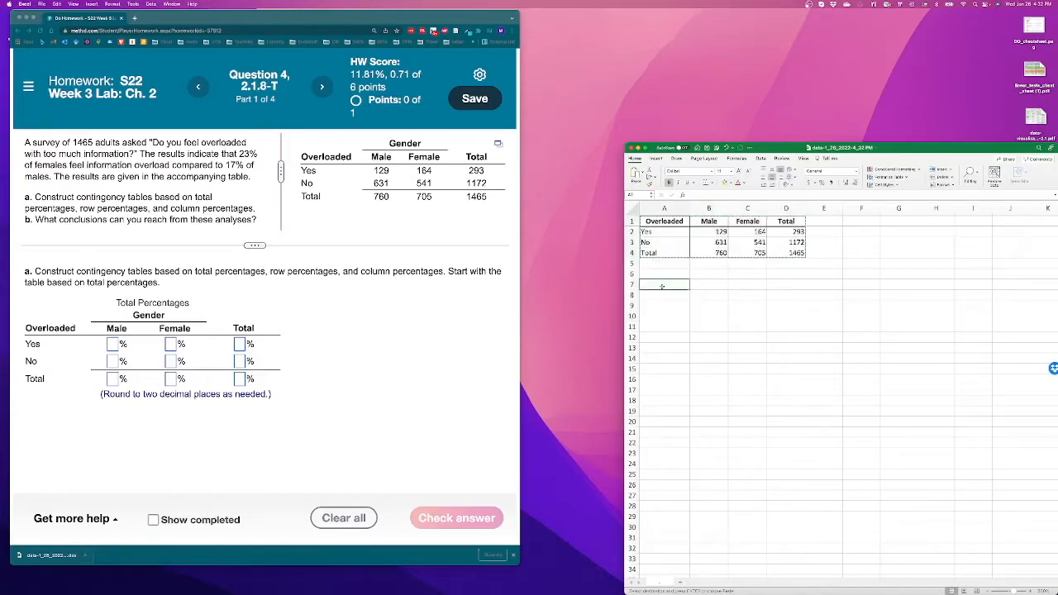
key(super+v)
click(661, 349)
key(super+v)
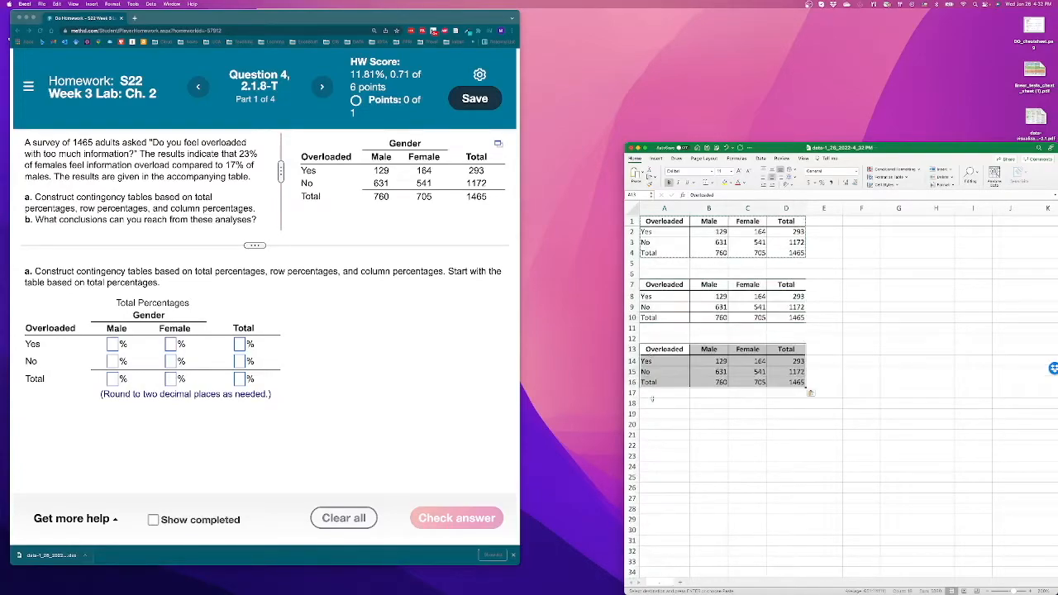
click(650, 413)
key(super+v)
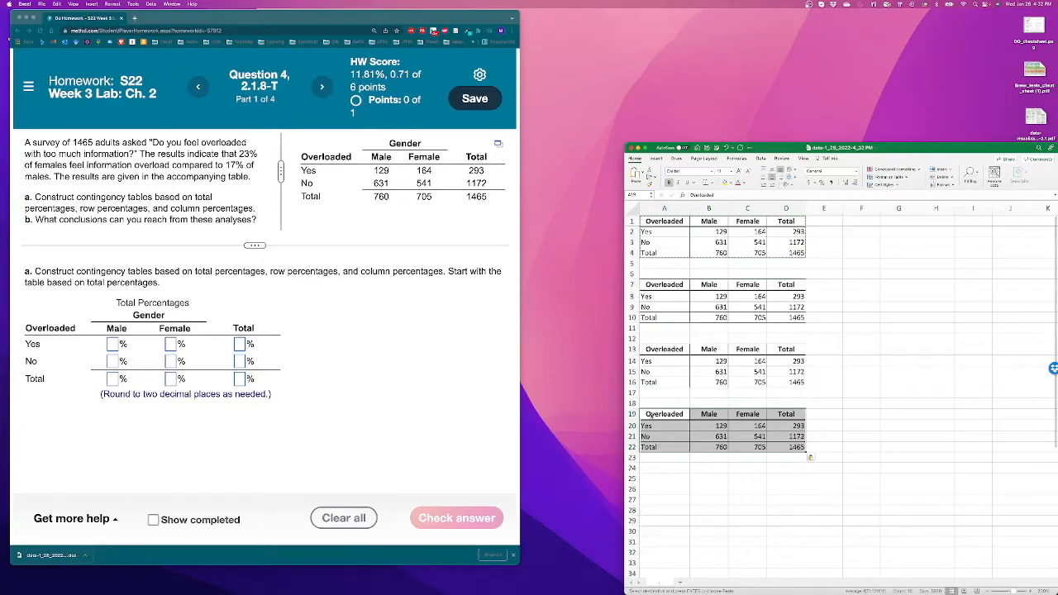
Step: Label the three table copies "total", "rows" and "columns" in cells A6, A12 and A18
click(818, 273)
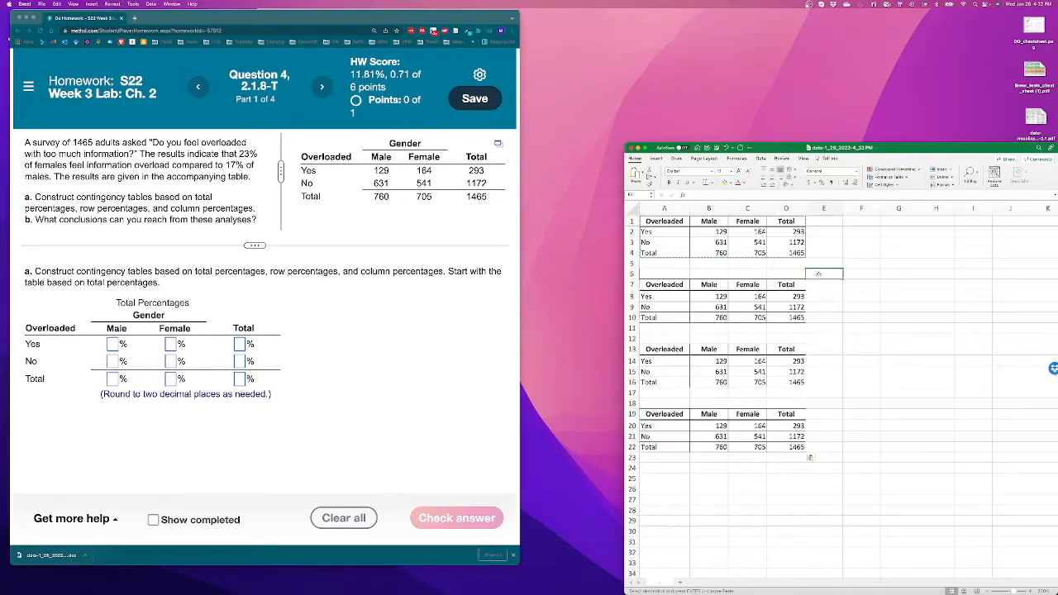
click(661, 273)
text(total)
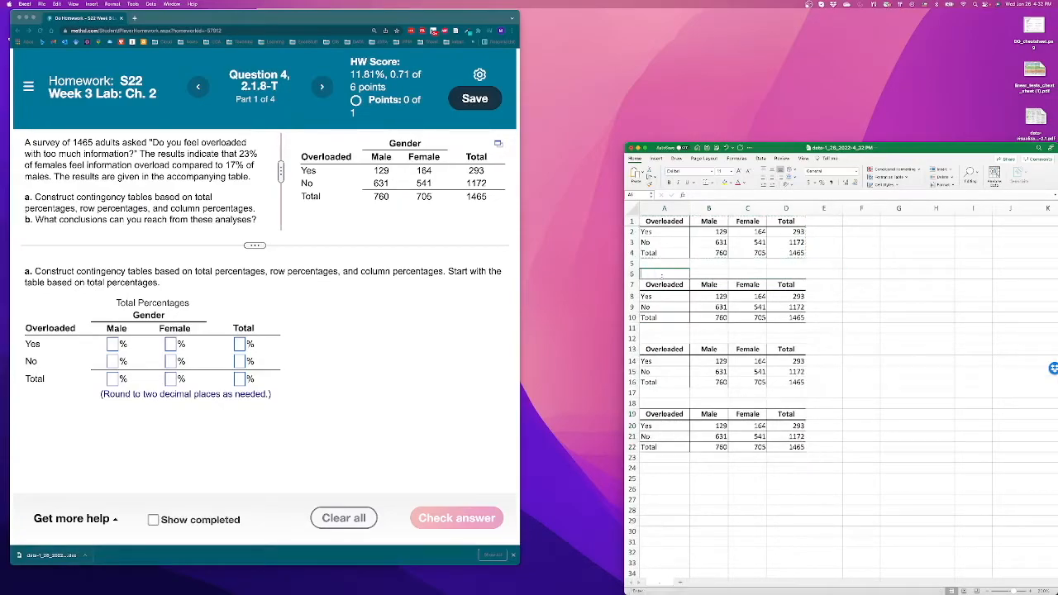
click(651, 338)
text(ro)
key(Right)
key(Right)
click(653, 403)
text(columns)
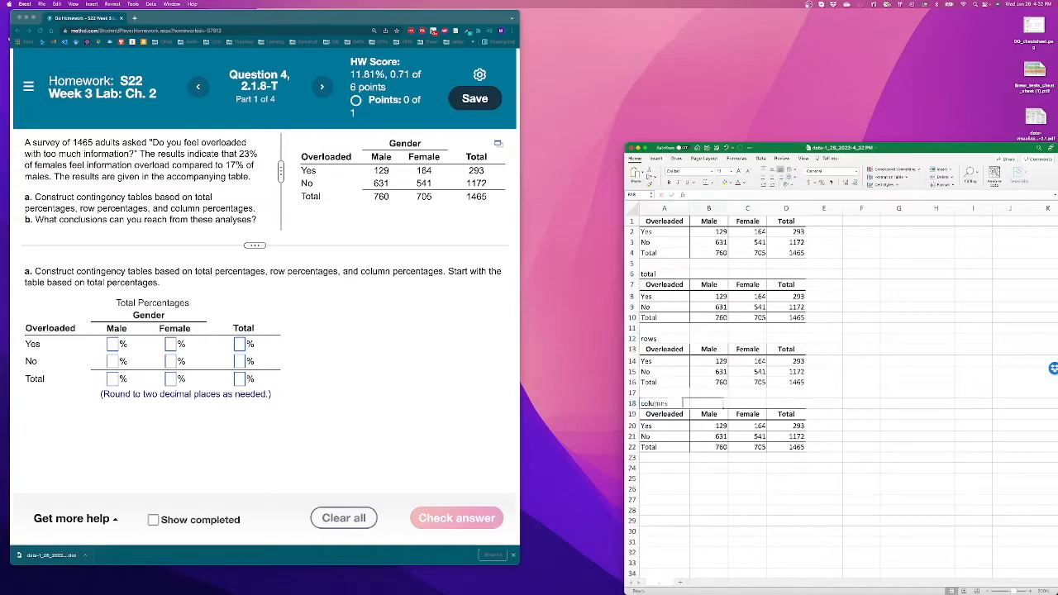
key(Right)
Step: In B8 of the total table, calculate the male Yes count B2 divided by the grand total D4, with D4 fully locked
click(710, 296)
text(=)
click(721, 232)
text(/)
click(773, 251)
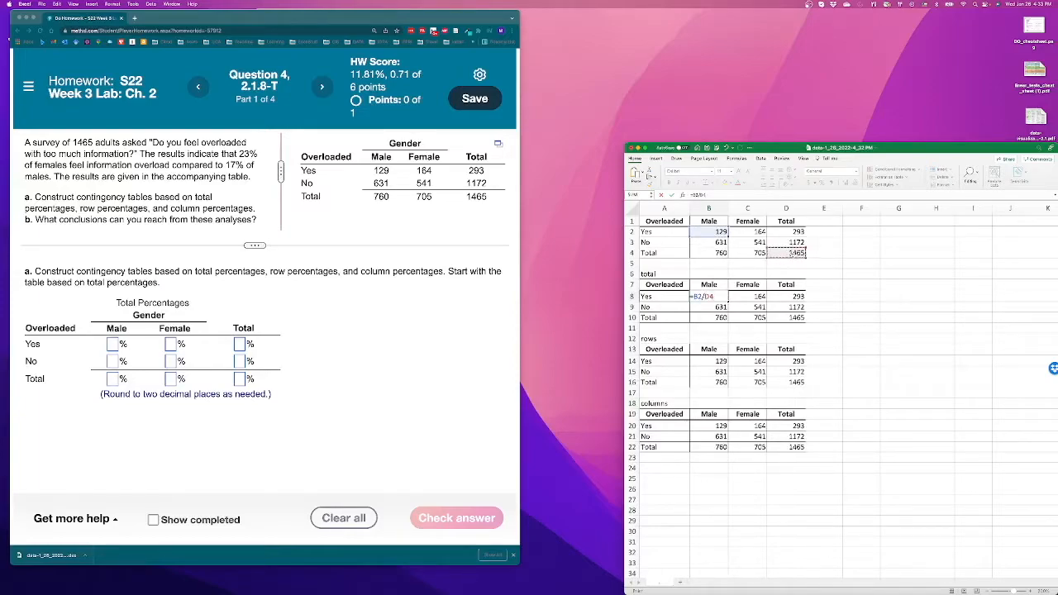
key(Return)
Step: Fill the B8 formula down and across the rest of the total table, through D10
click(722, 296)
drag(728, 300, 814, 318)
drag(706, 297, 706, 317)
click(732, 327)
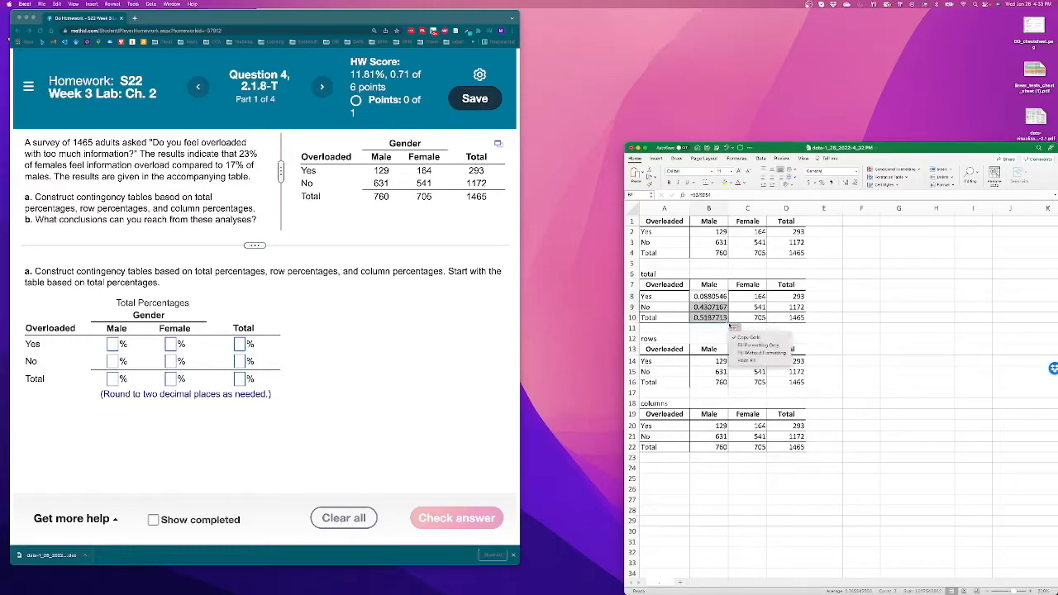
click(732, 327)
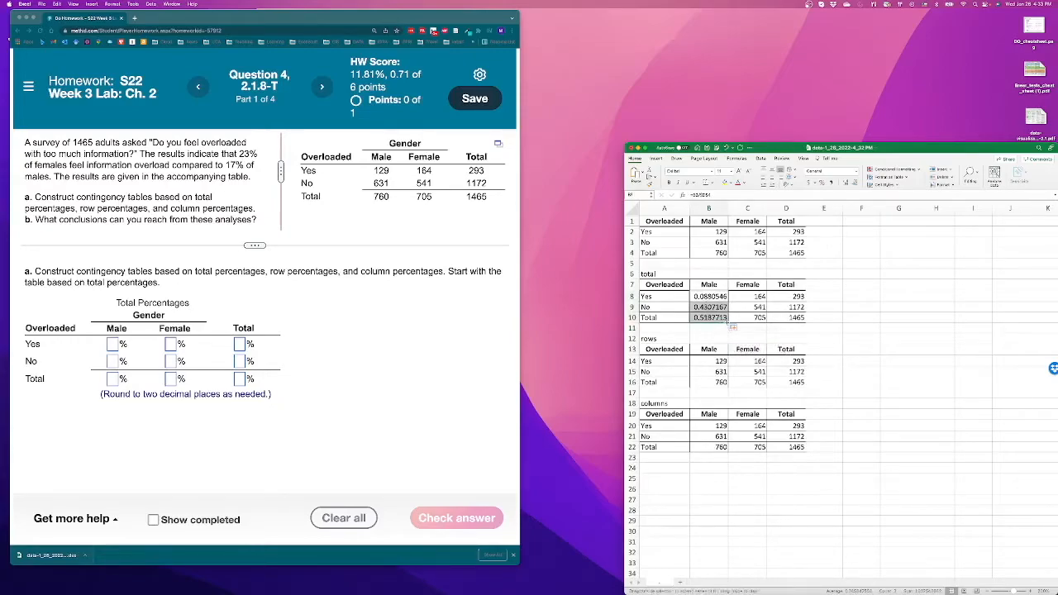
drag(782, 317, 802, 322)
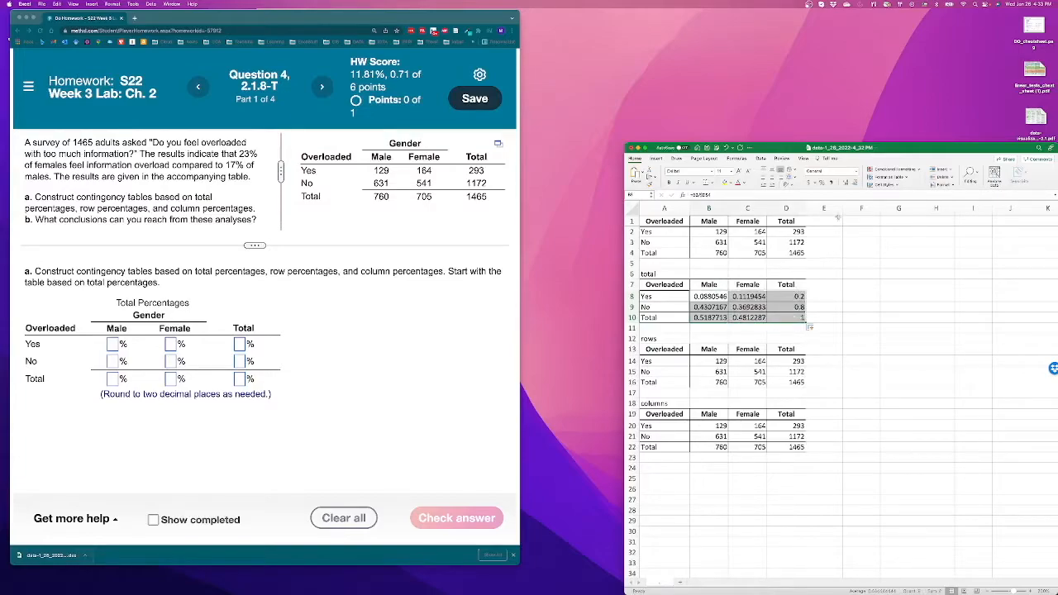
Step: Format the total table's values in B8:D10 as percentages with two decimal places
click(844, 182)
click(814, 183)
click(845, 181)
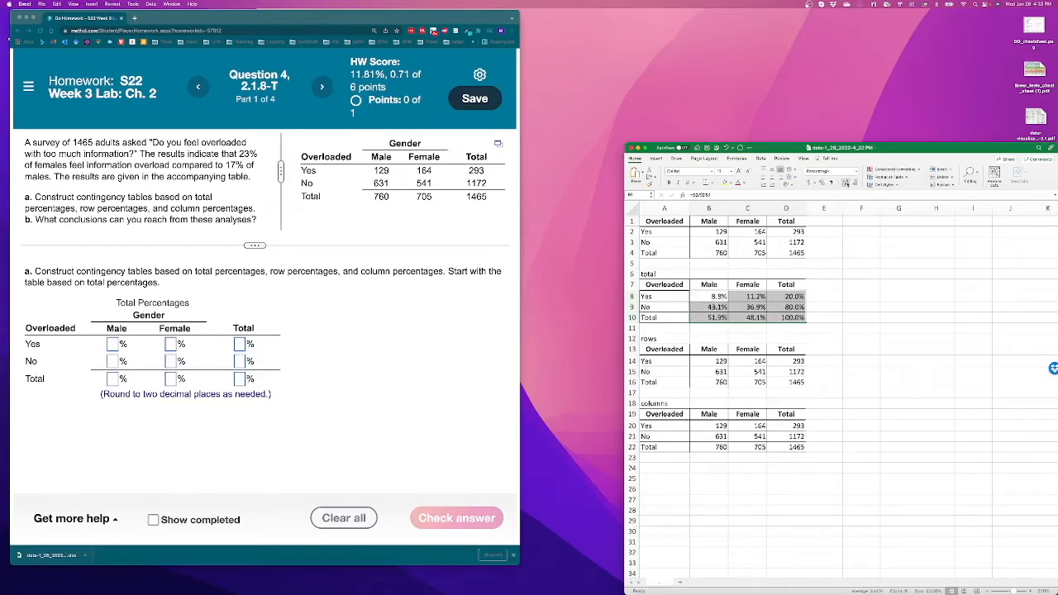
click(844, 183)
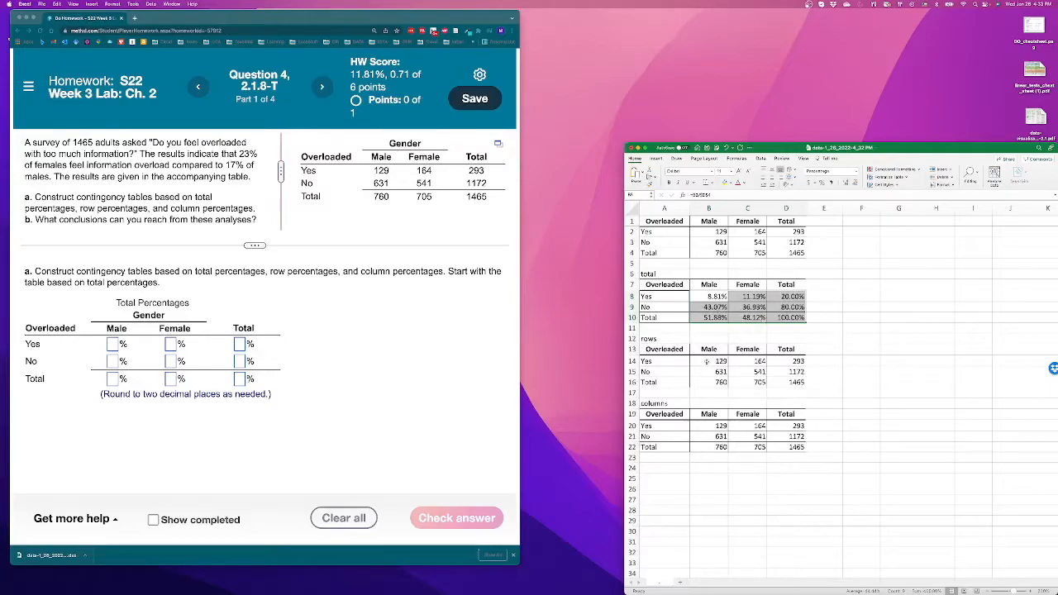
Step: In B14 of the rows table, divide the male Yes count B2 by its row total D2, with column D locked
click(706, 361)
text(=)
click(709, 233)
text(/)
click(795, 231)
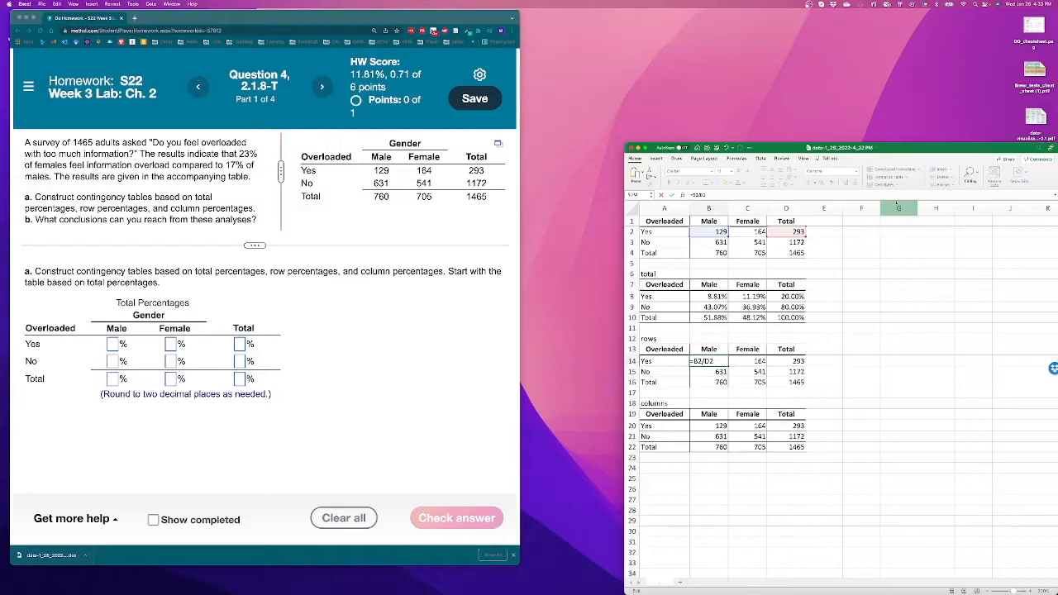
key(Return)
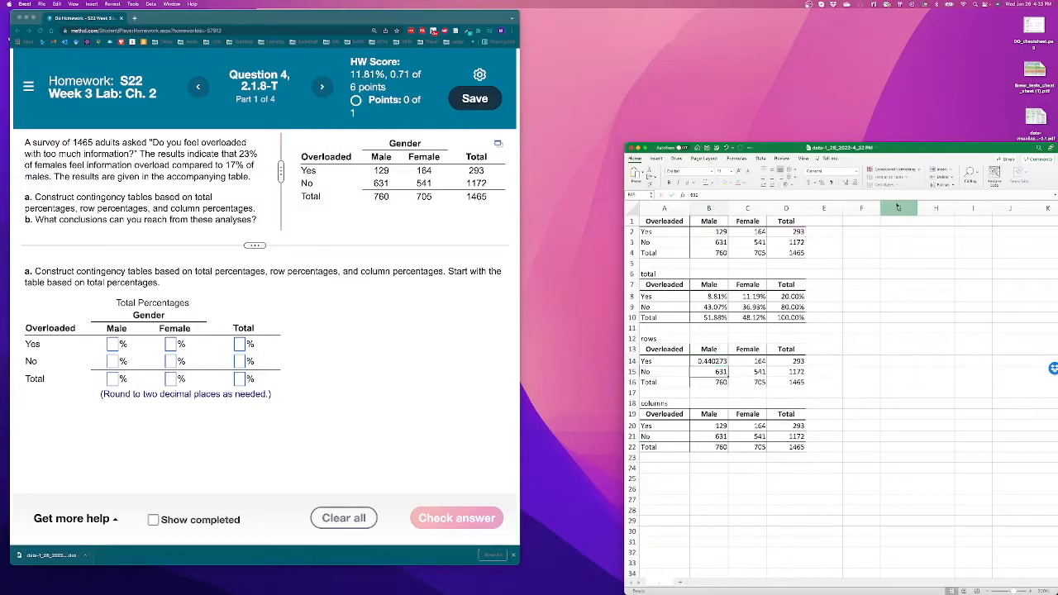
Step: Fill the B14 formula through D16 and format the rows table as percentages with two decimal places
click(712, 361)
drag(728, 367, 805, 387)
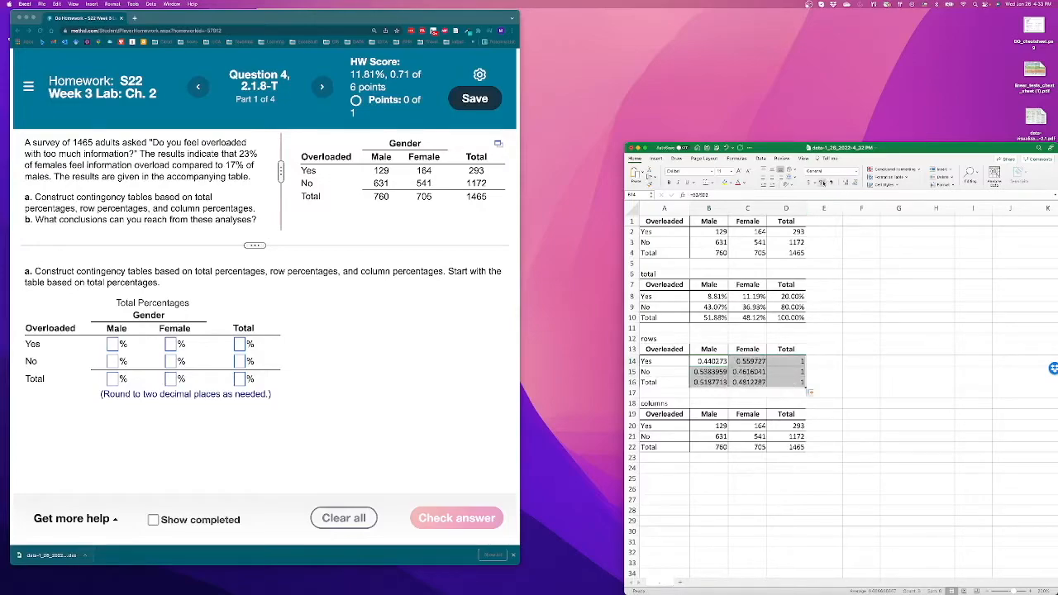
click(844, 181)
click(844, 182)
click(844, 181)
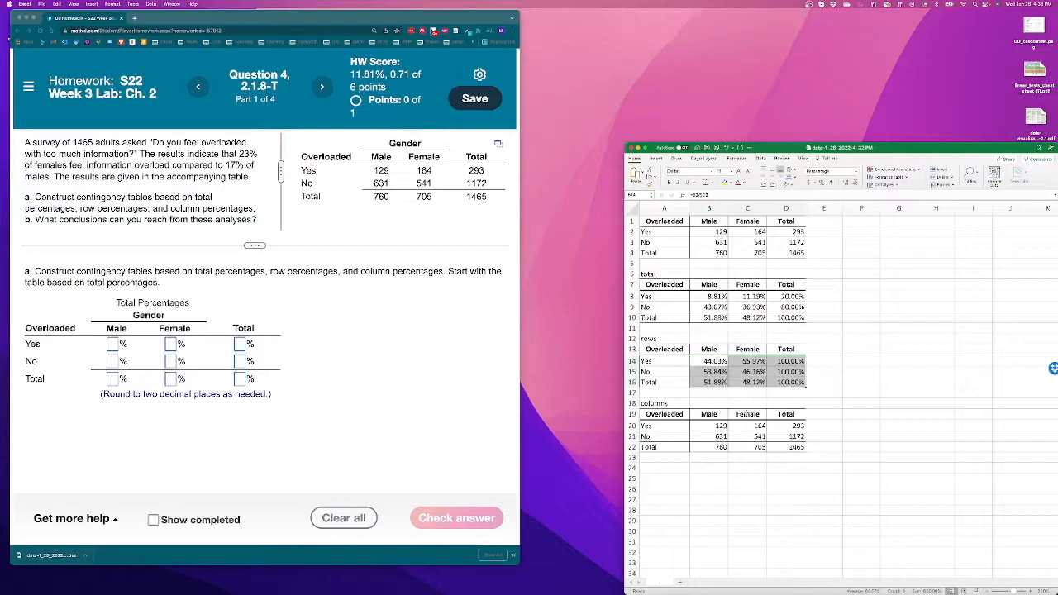
Step: In B20 of the columns table, divide the male Yes count B2 by its column total B4, with row 4 locked
click(720, 425)
text(=)
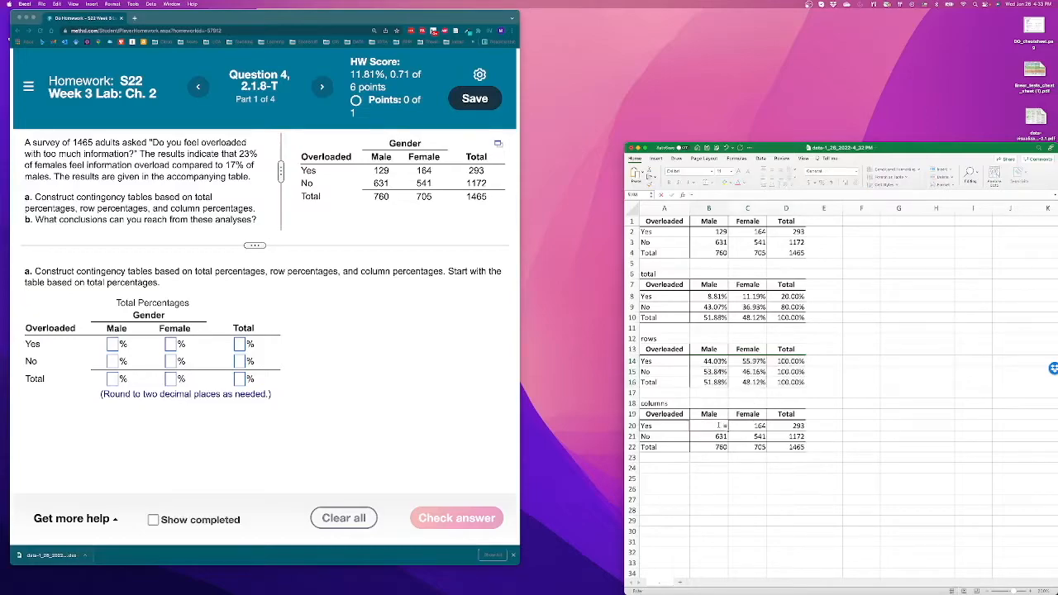
click(708, 234)
text(/)
click(707, 253)
click(702, 195)
key(Return)
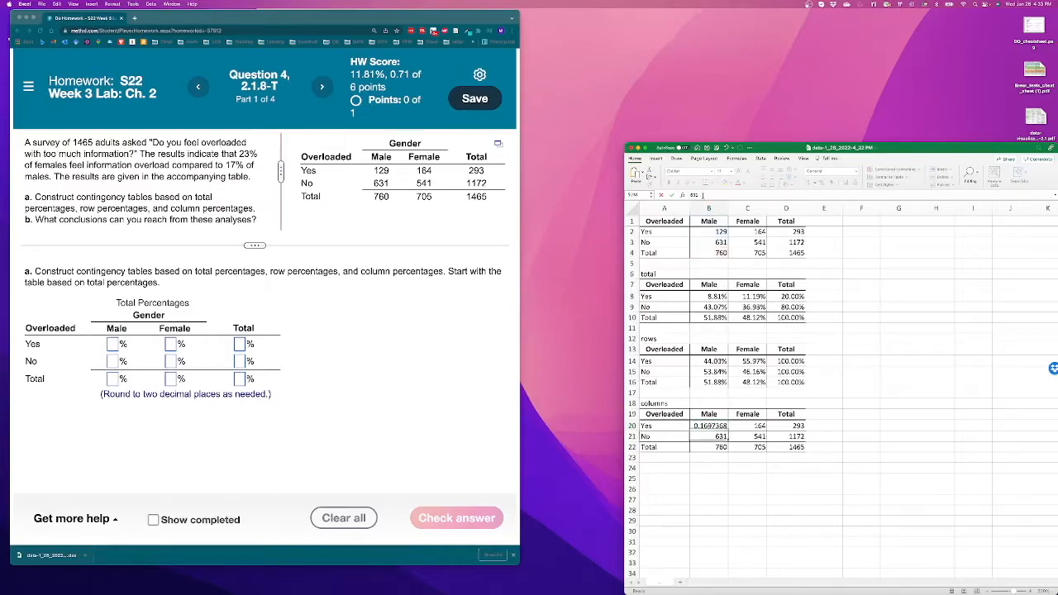
Step: Fill the B20 formula through D22 and format the columns table as percentages with two decimal places
click(712, 425)
drag(727, 430, 798, 447)
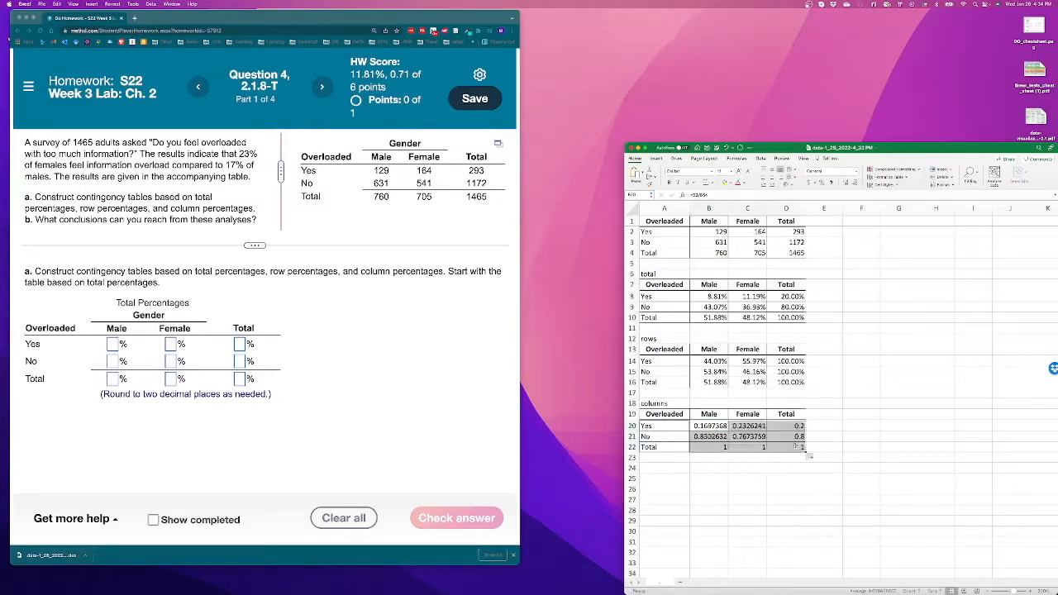
click(819, 183)
click(844, 183)
click(844, 182)
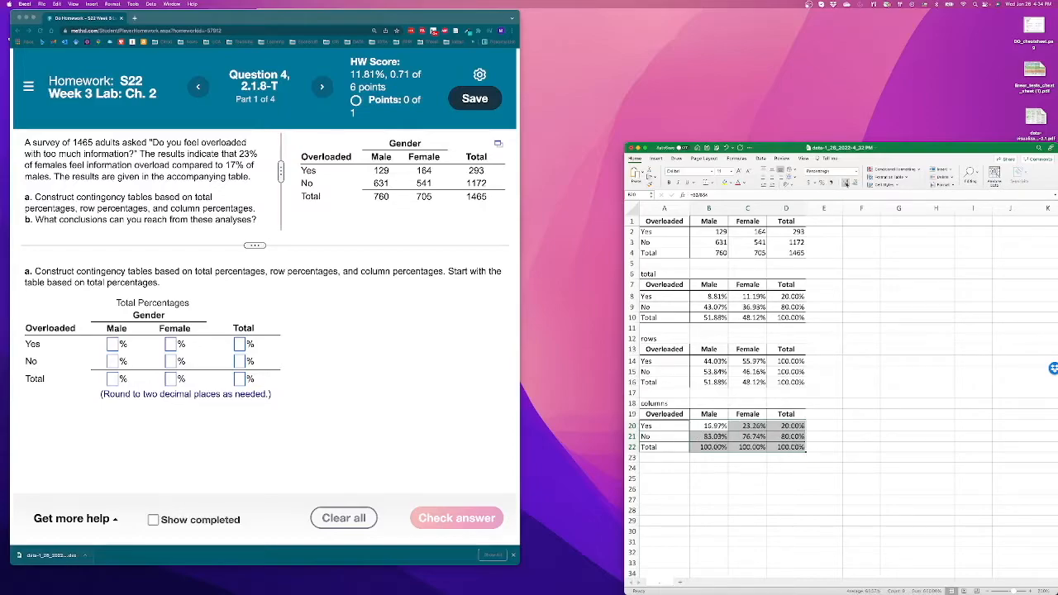
click(847, 338)
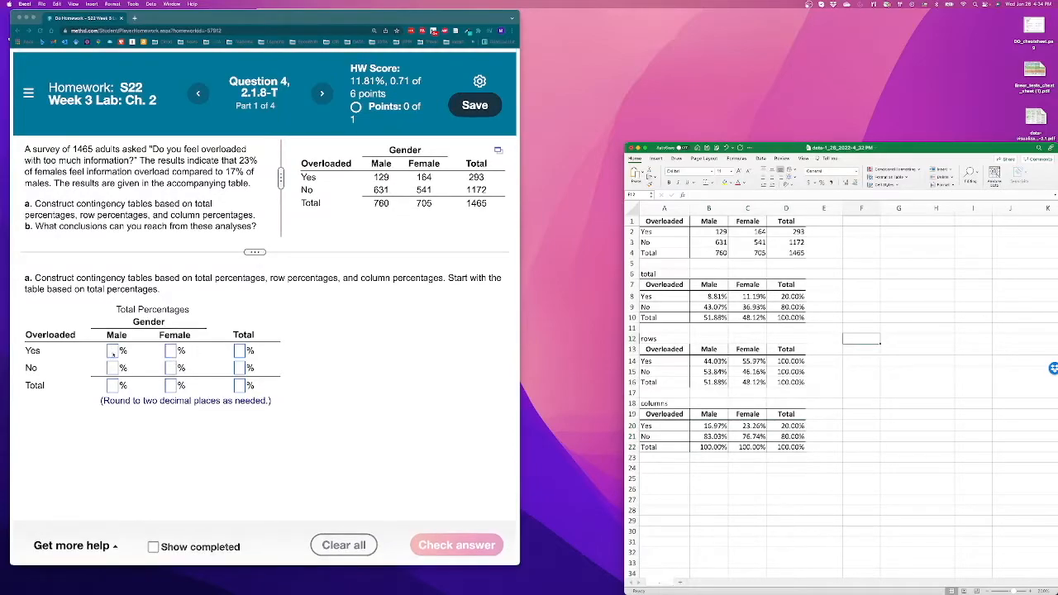
Step: Enter the homework's total percentages row by row as 8.81, 11.19, 20.00; 43.07, 36.93, 80.00; 51.88, 48.12, 100.00, and submit them
click(113, 354)
click(113, 352)
text(8.81)
key(Tab)
text(11.19)
key(Tab)
text(20.00)
key(Tab)
text(43.07)
key(Tab)
text(36.93	80.00	51.88	48.12	100.00)
click(438, 547)
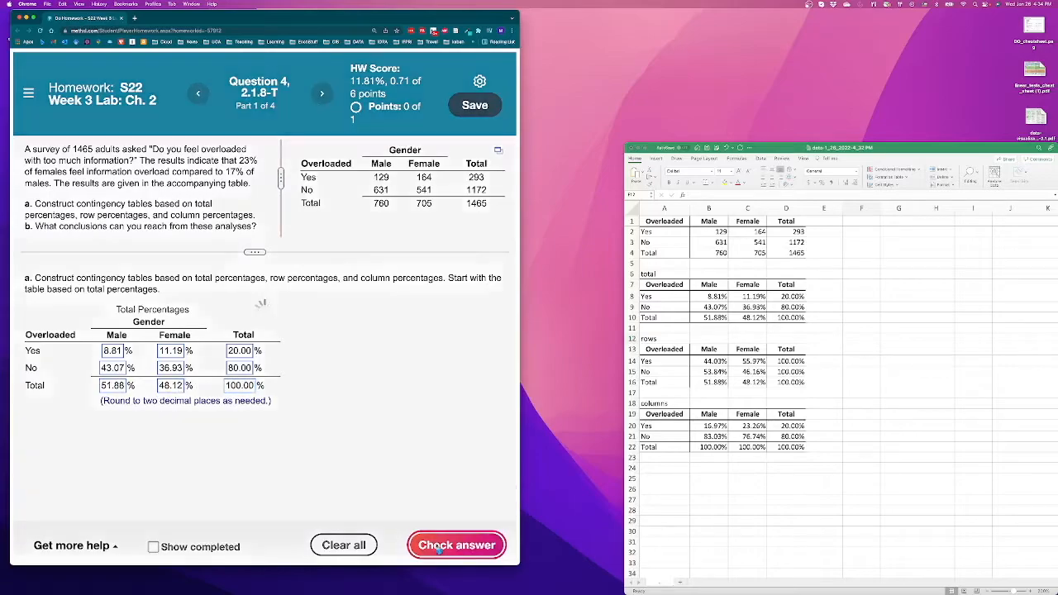
click(265, 335)
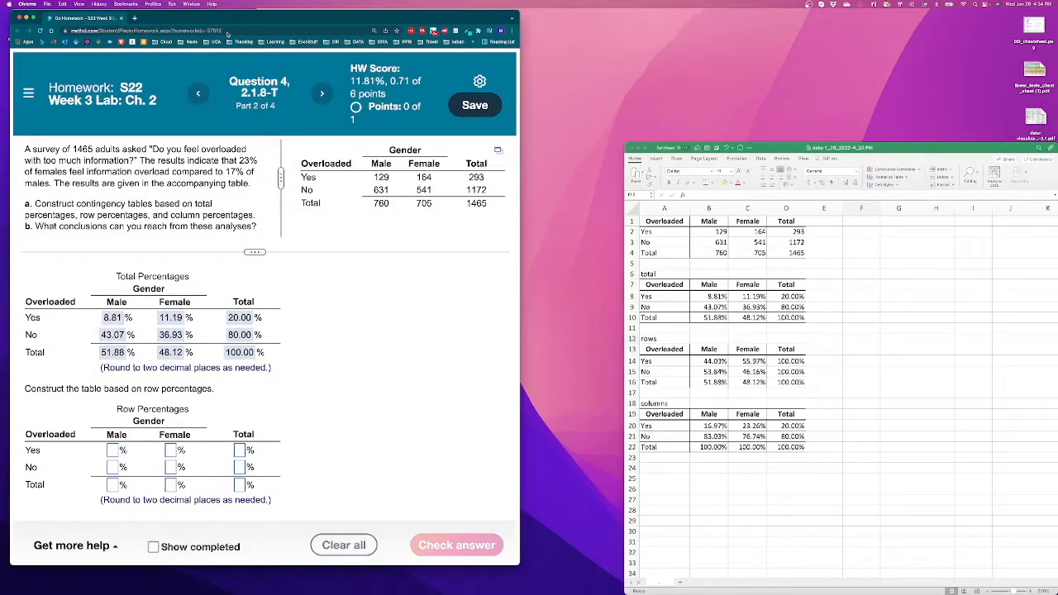
Step: Go to homework Question 5 about preferred luxury car upgrades
click(321, 94)
click(239, 367)
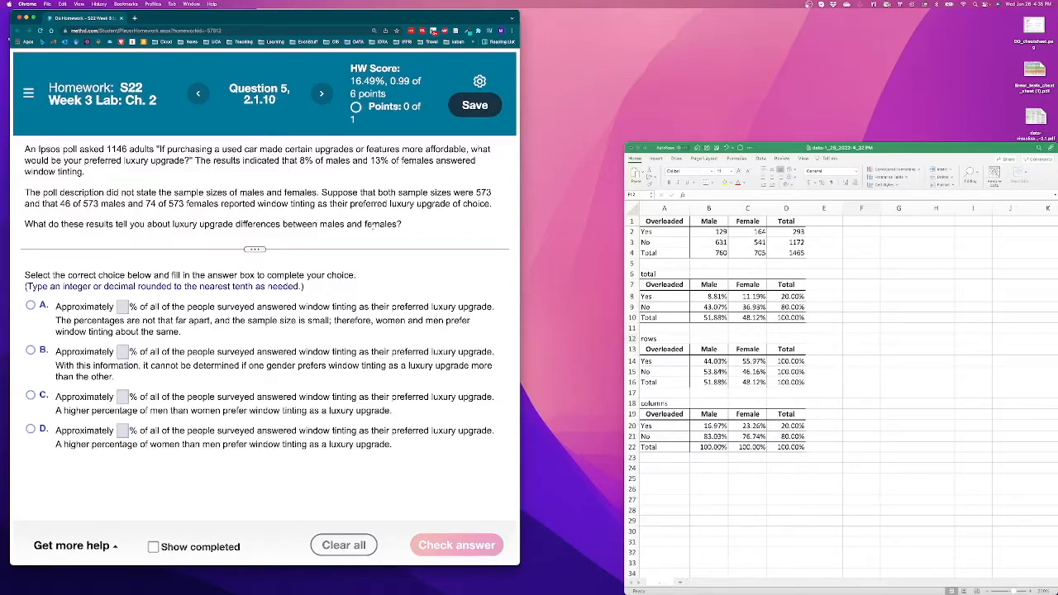
click(121, 306)
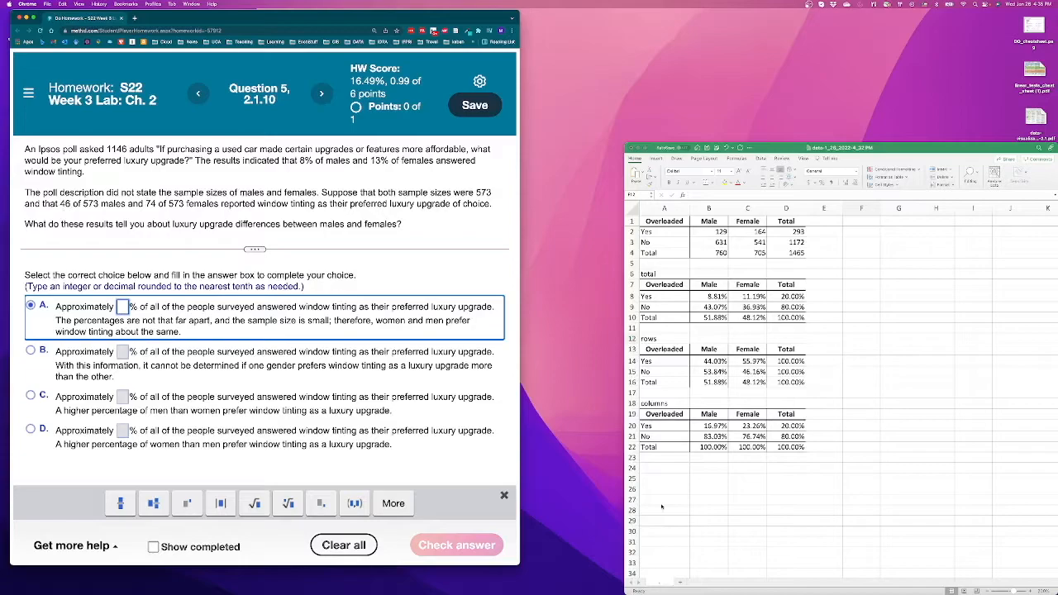
Step: In the Excel sheet, enter 46 and 74 in A25 and A26 and add them together in A27
click(668, 478)
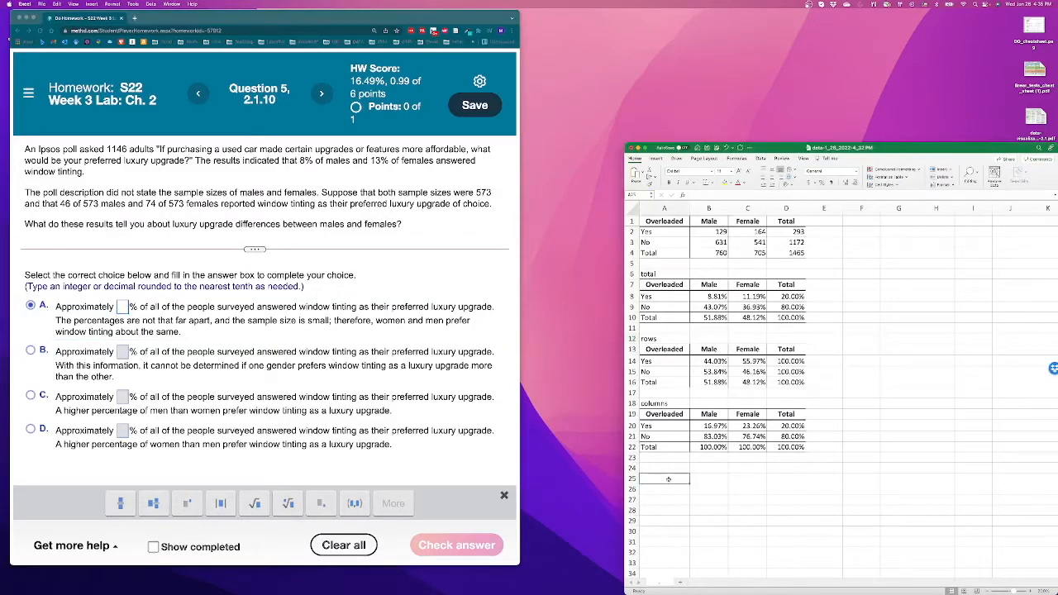
text(46)
key(Return)
text(74)
key(Return)
text(=A25+A26)
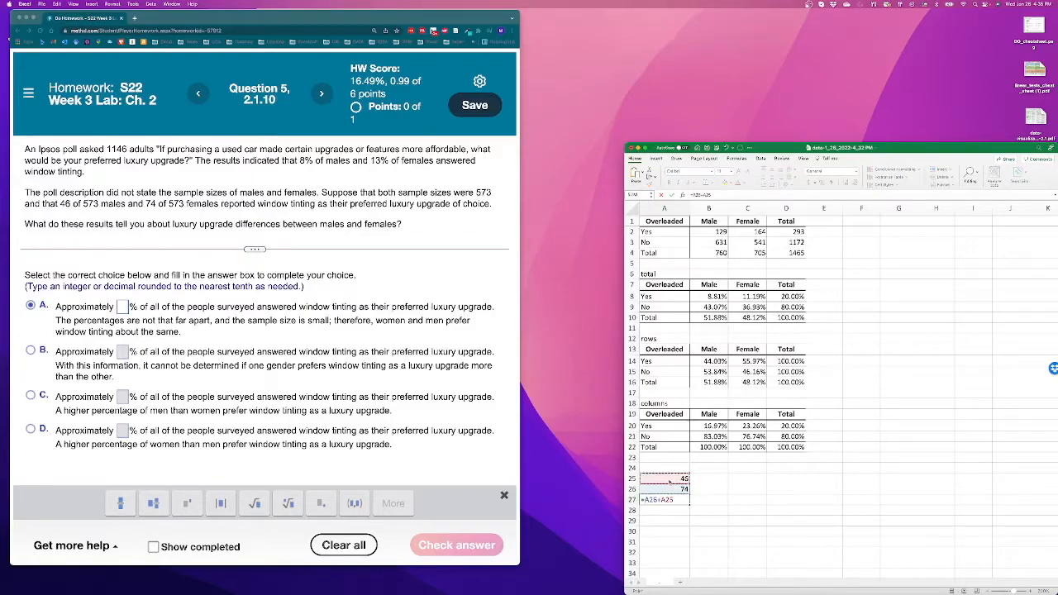
key(Return)
Step: Divide A27 by 1146 in B27 and format the result as a percentage with one decimal place
key(Up)
key(Right)
text(=)
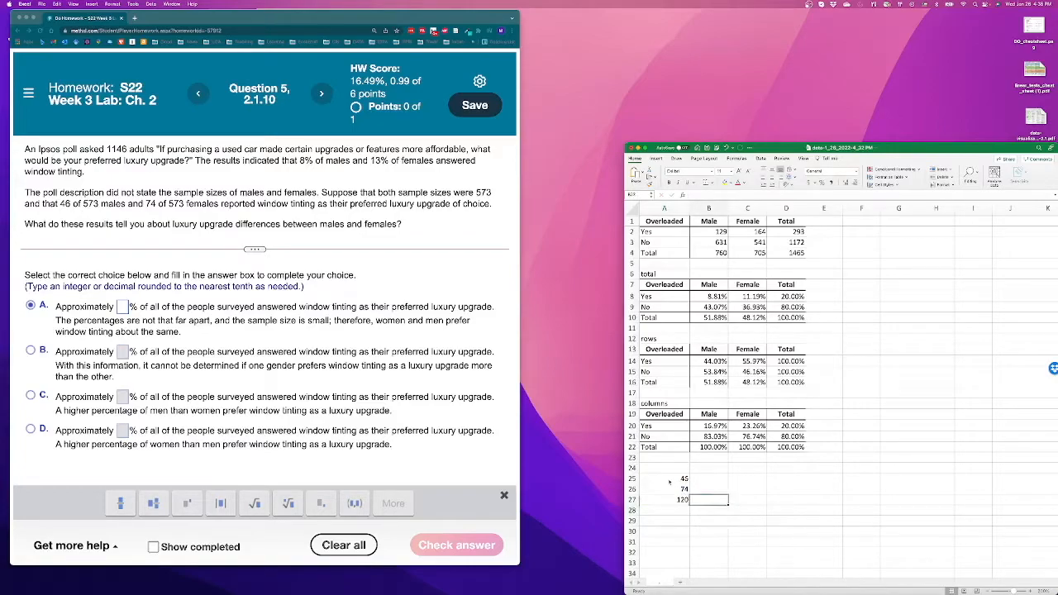
key(Left)
text(/1146)
key(Return)
click(719, 499)
click(821, 182)
click(845, 183)
click(124, 307)
text(10.5)
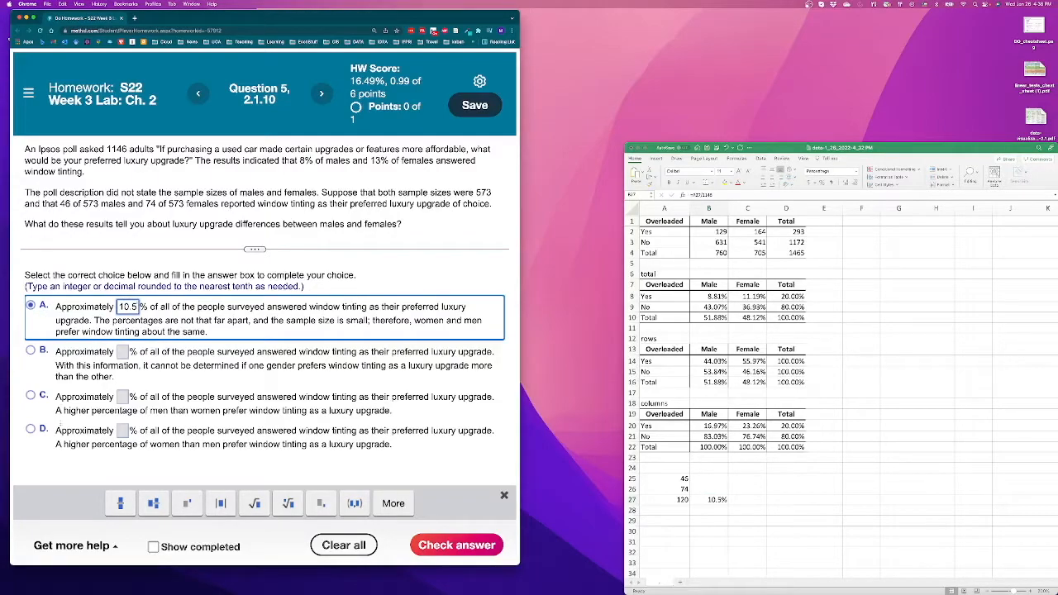
key(BackSpace)
key(BackSpace)
key(BackSpace)
key(BackSpace)
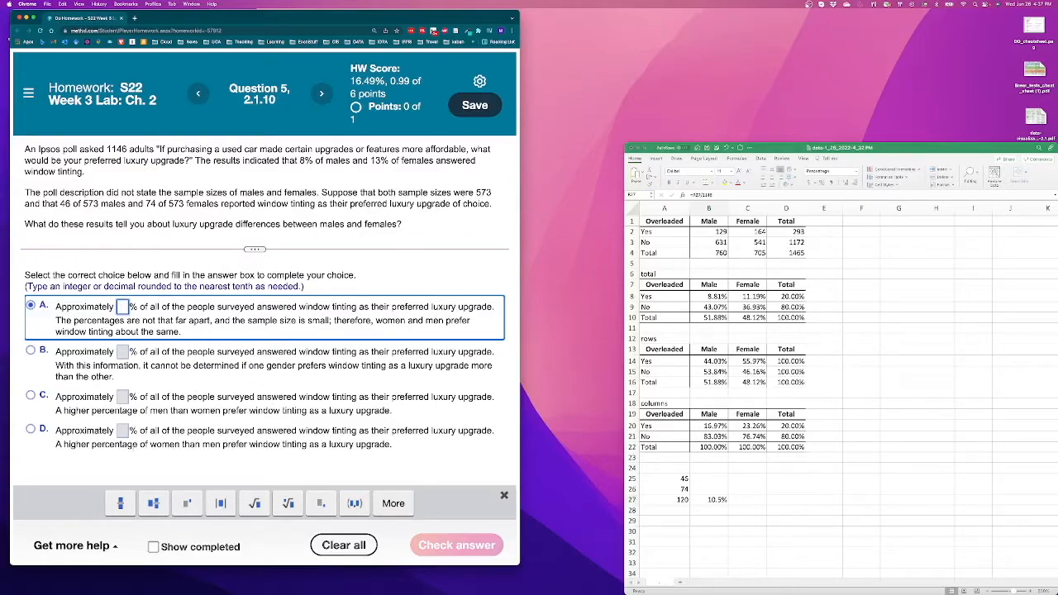
Step: Choose answer D for Question 5 on the homework page and enter 10.5 as its percentage
click(122, 431)
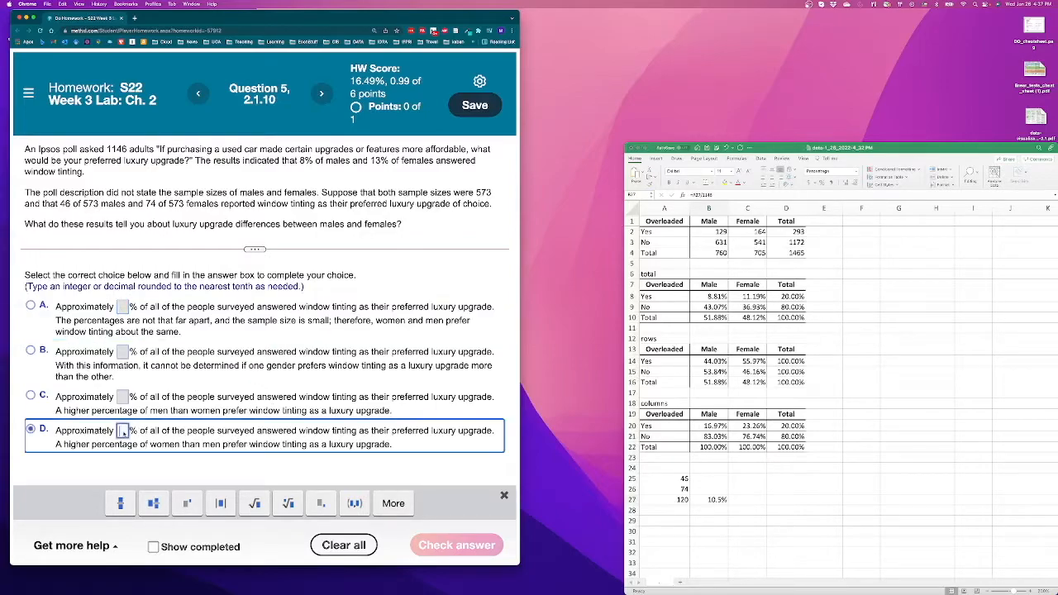
text(10.5)
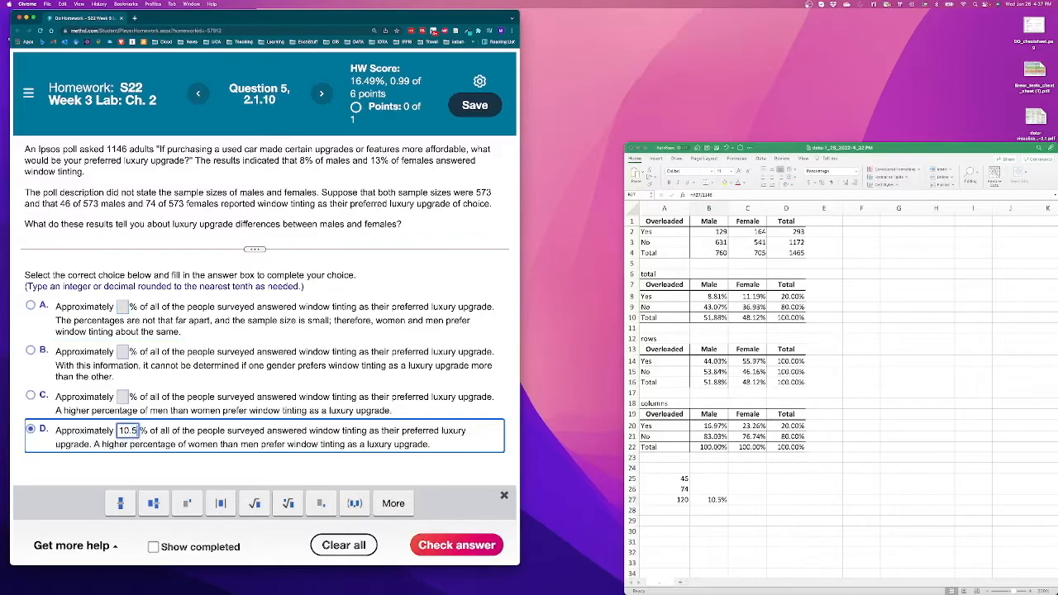
Step: Submit the Question 5 answer for checking and continue to Question 6
click(264, 304)
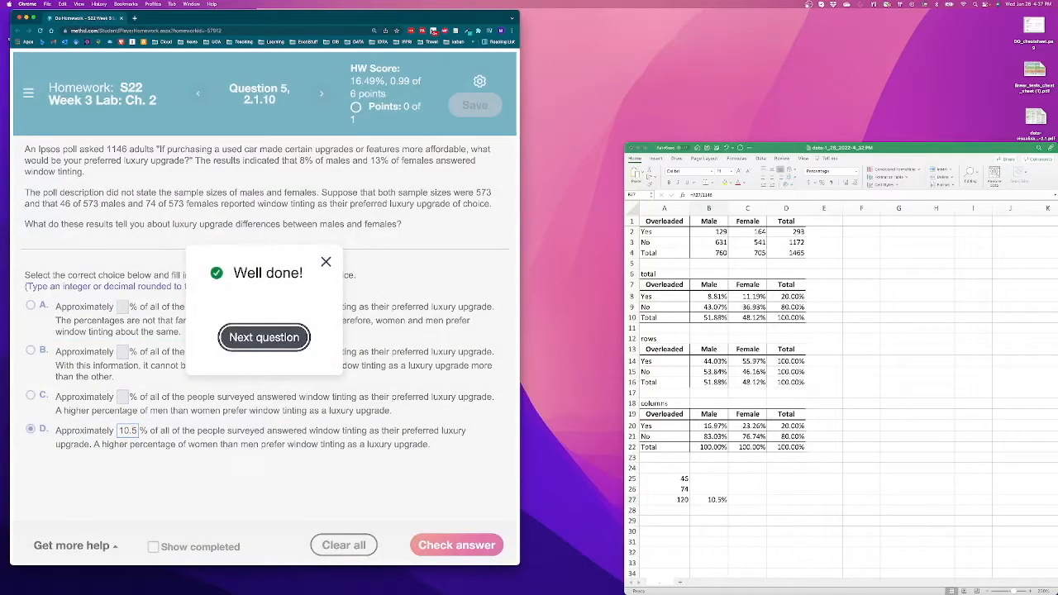
click(264, 337)
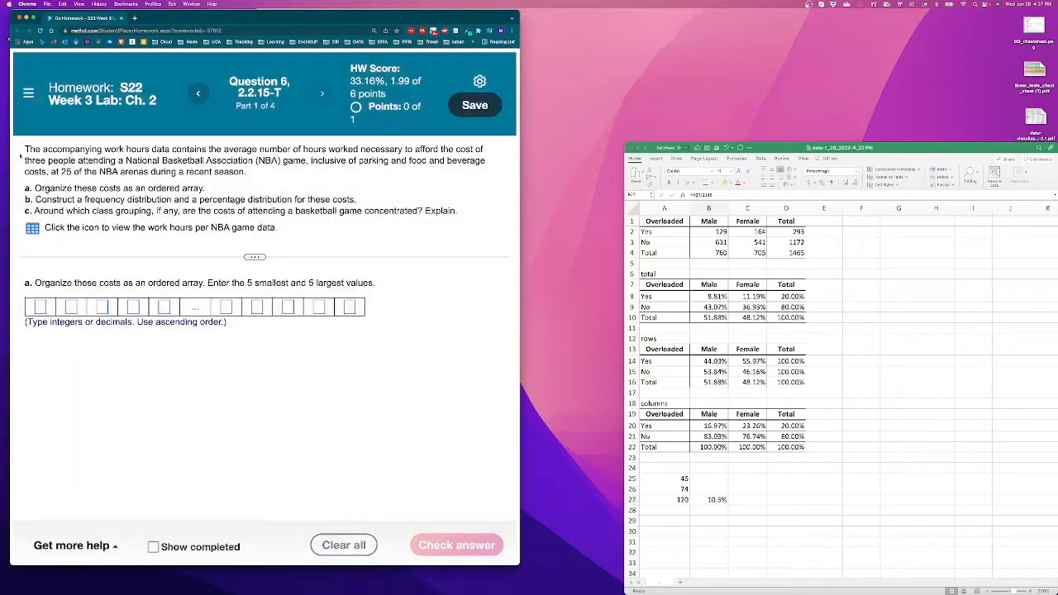
Step: Export Question 6's work hours per NBA game data to Excel and open the downloaded workbook
click(32, 228)
click(313, 150)
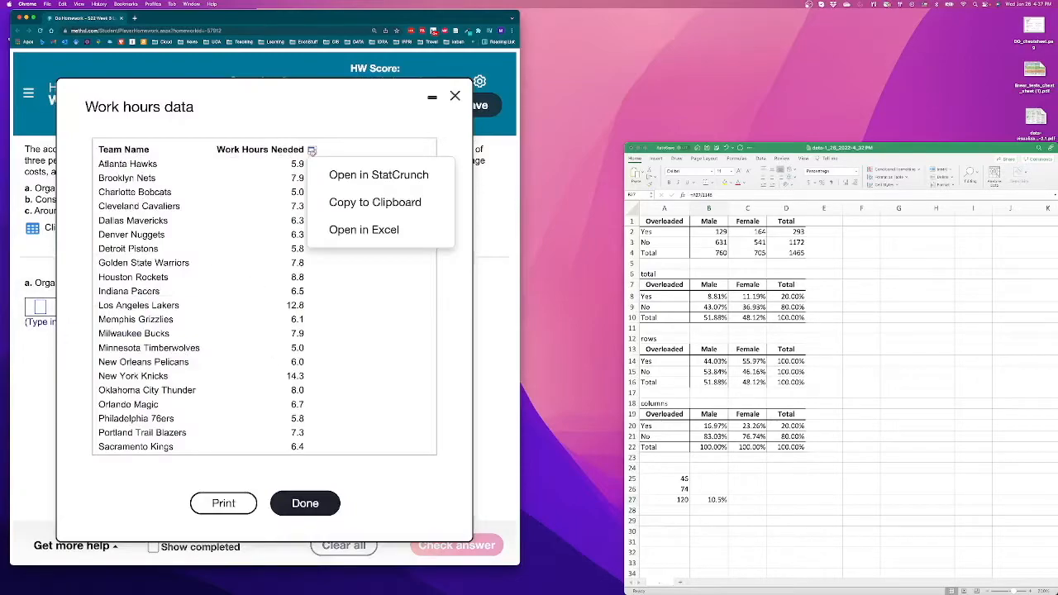
click(369, 229)
click(469, 404)
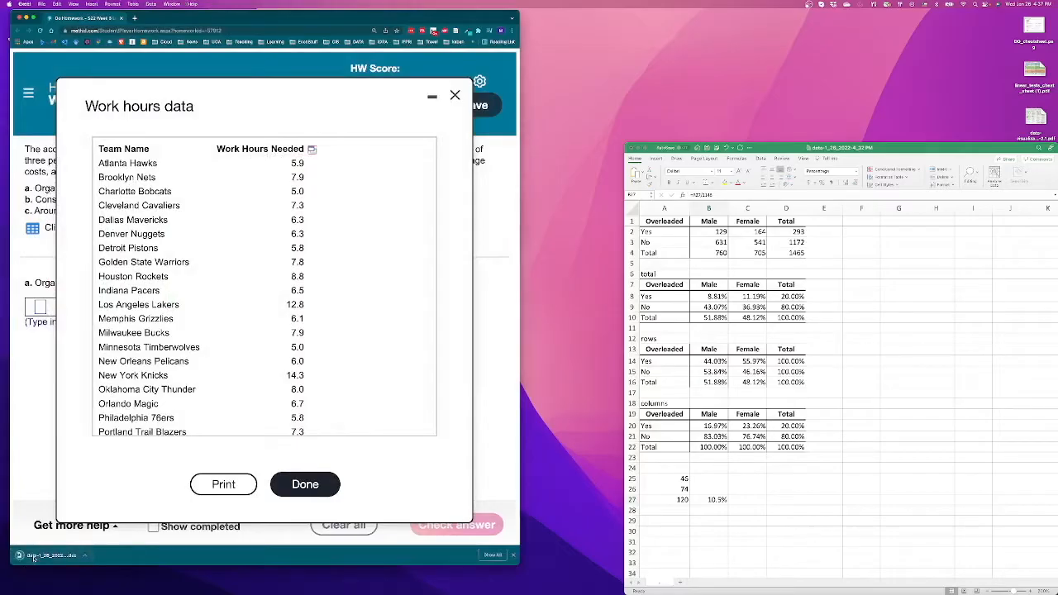
click(33, 558)
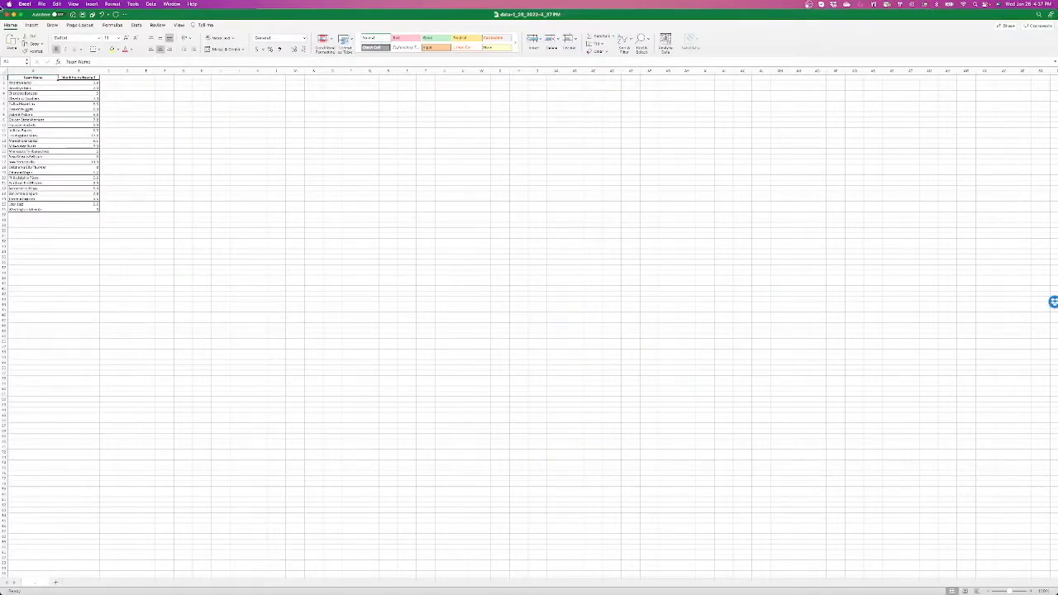
Step: Place the new workbook beside the homework page and close the work hours data popup
drag(1, 10, 536, 58)
click(455, 96)
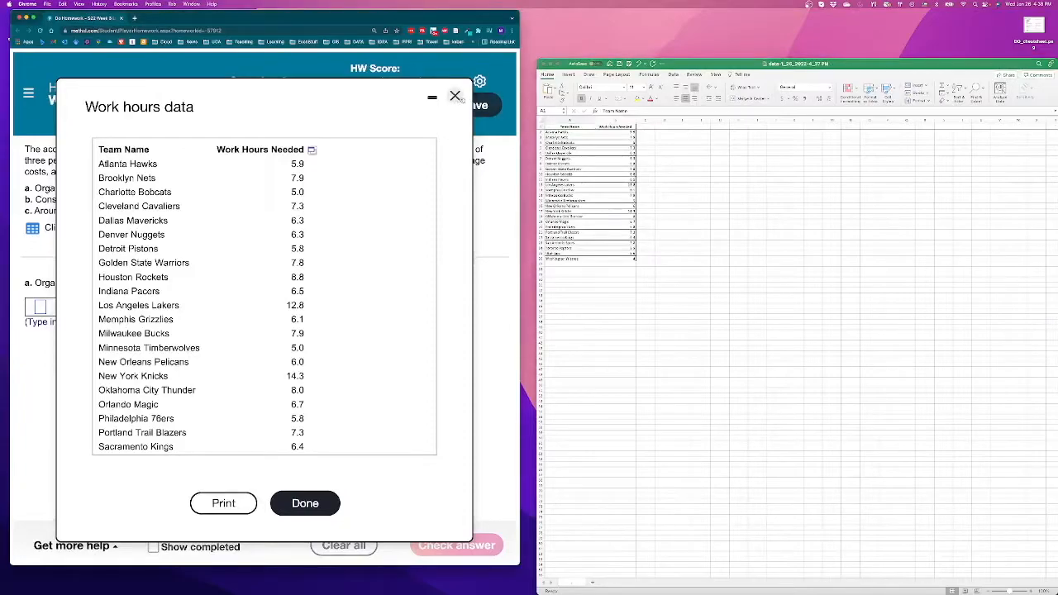
click(455, 96)
click(698, 214)
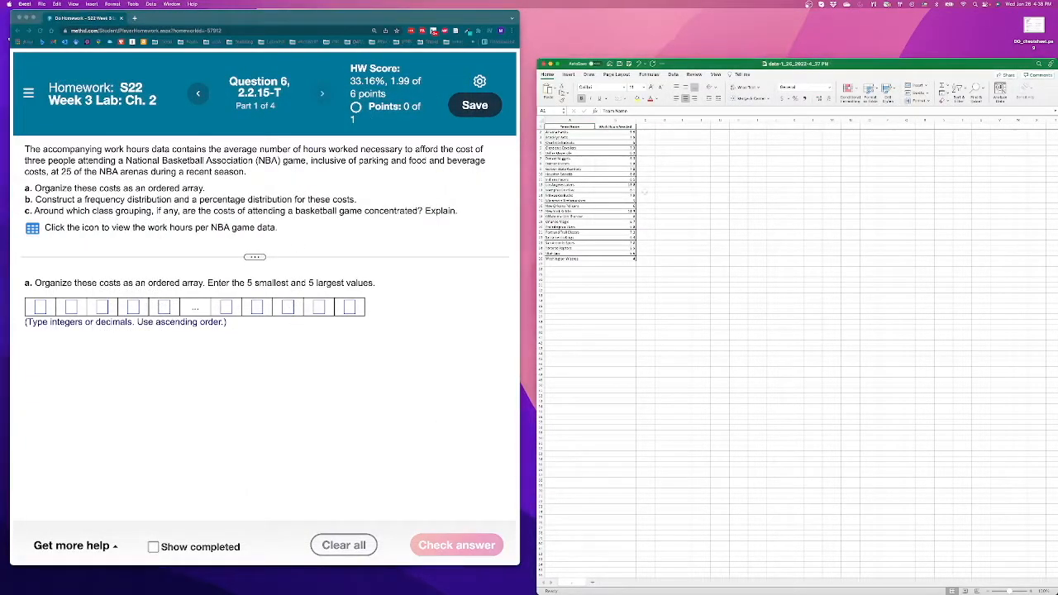
scroll(645, 192, up, 3)
scroll(644, 191, up, 3)
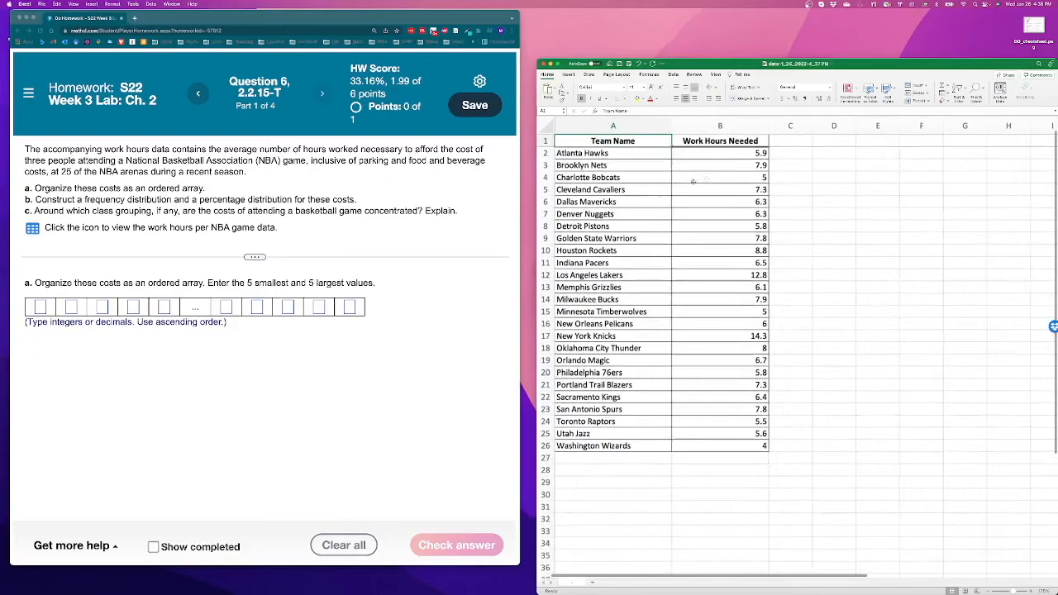
Step: Sort the NBA team table in ascending order by the work hours in column B
click(719, 153)
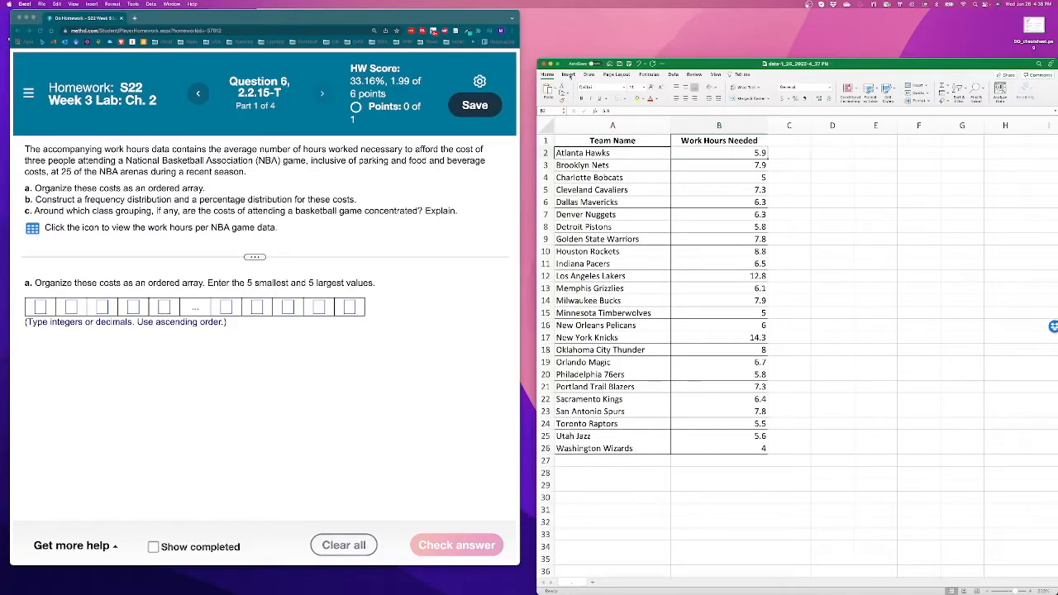
click(673, 74)
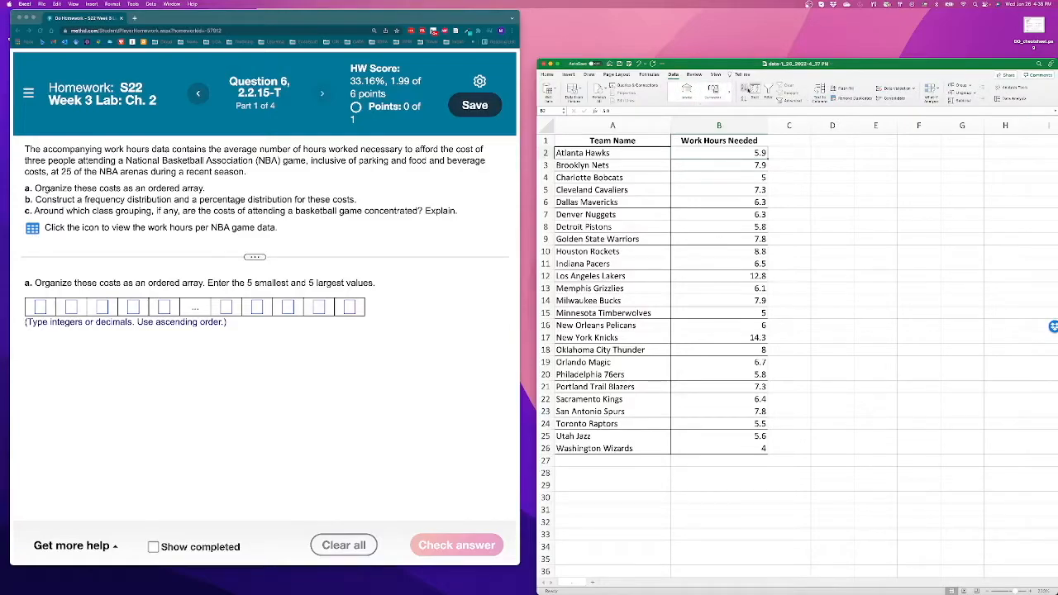
click(744, 88)
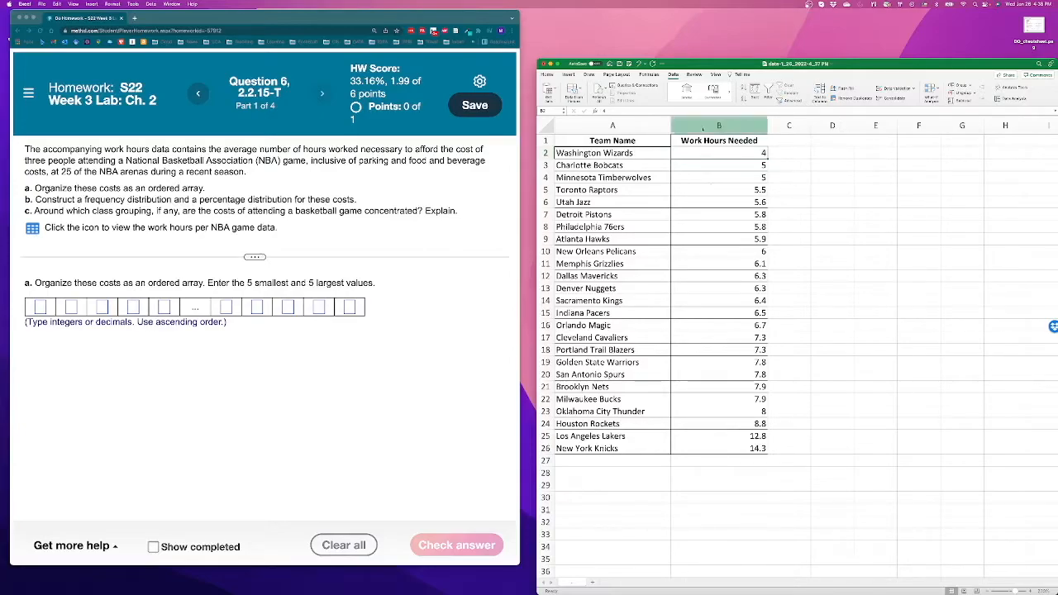
Step: Apply a custom sort with headers by Work Hours Needed, on values, from smallest to largest
click(755, 89)
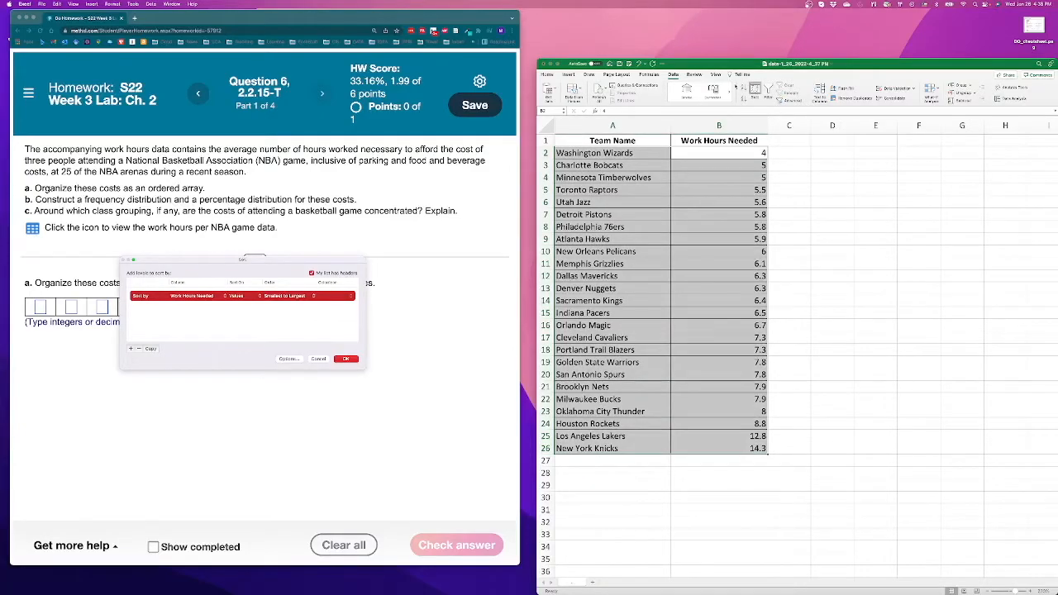
drag(261, 263, 790, 238)
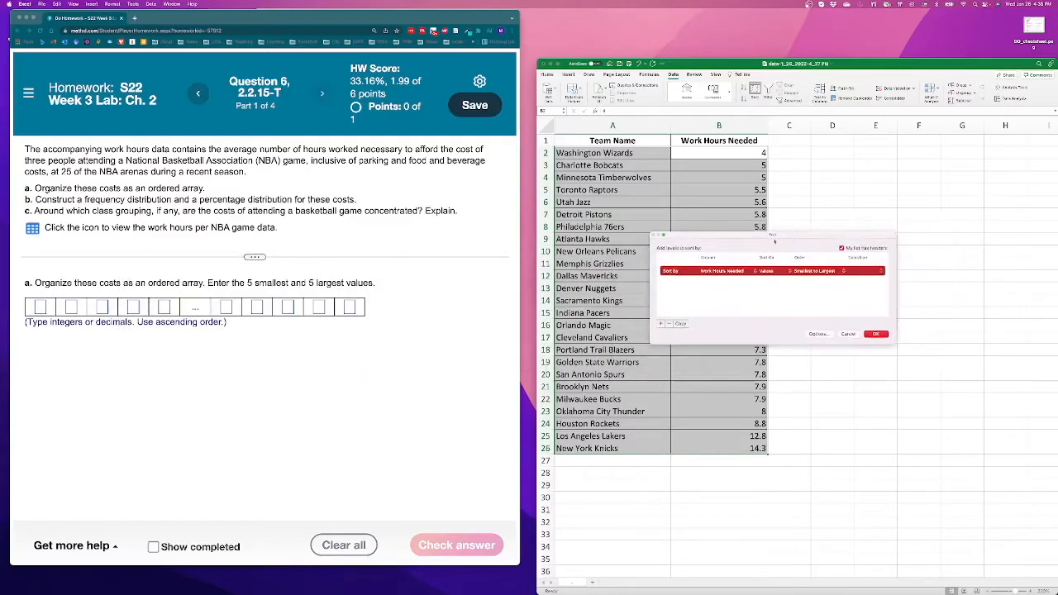
click(737, 272)
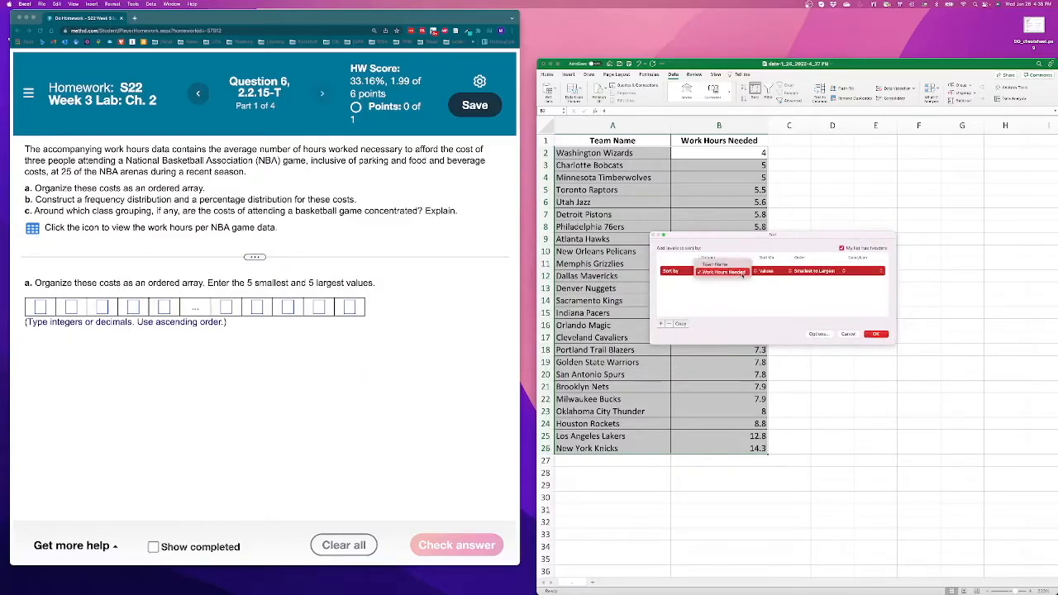
click(742, 273)
click(777, 273)
click(777, 272)
click(814, 271)
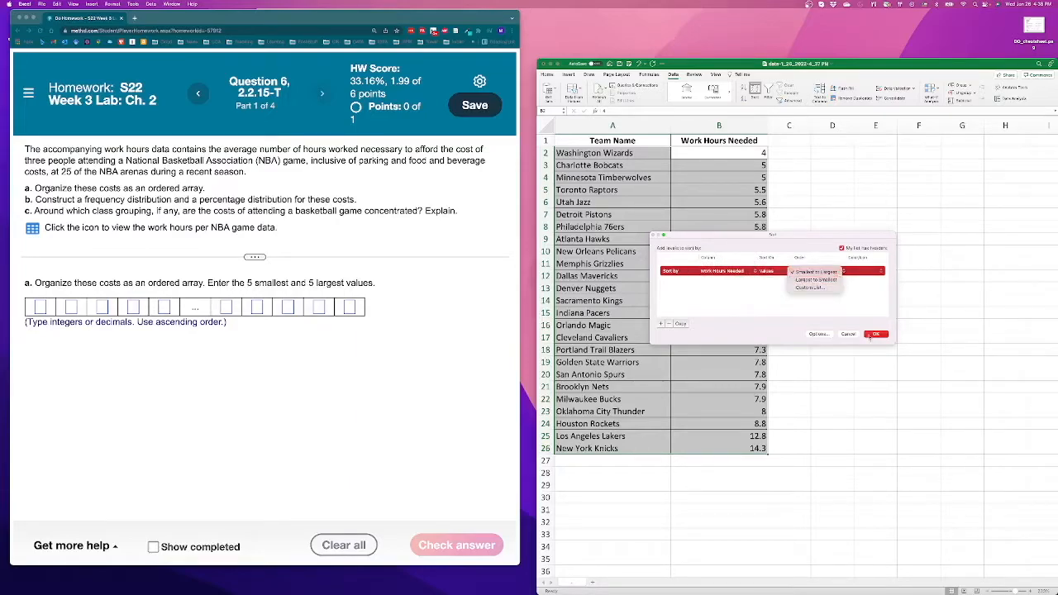
click(813, 271)
click(875, 334)
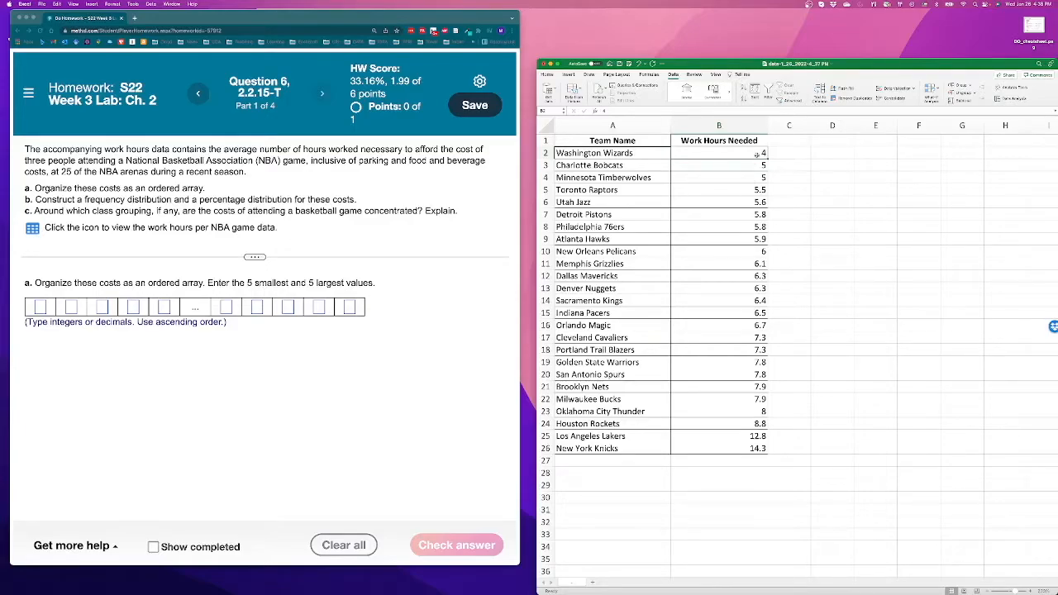
Step: Highlight the five smallest work hours in B2:B6 and the five largest in B22:B26 in yellow
drag(760, 154, 758, 203)
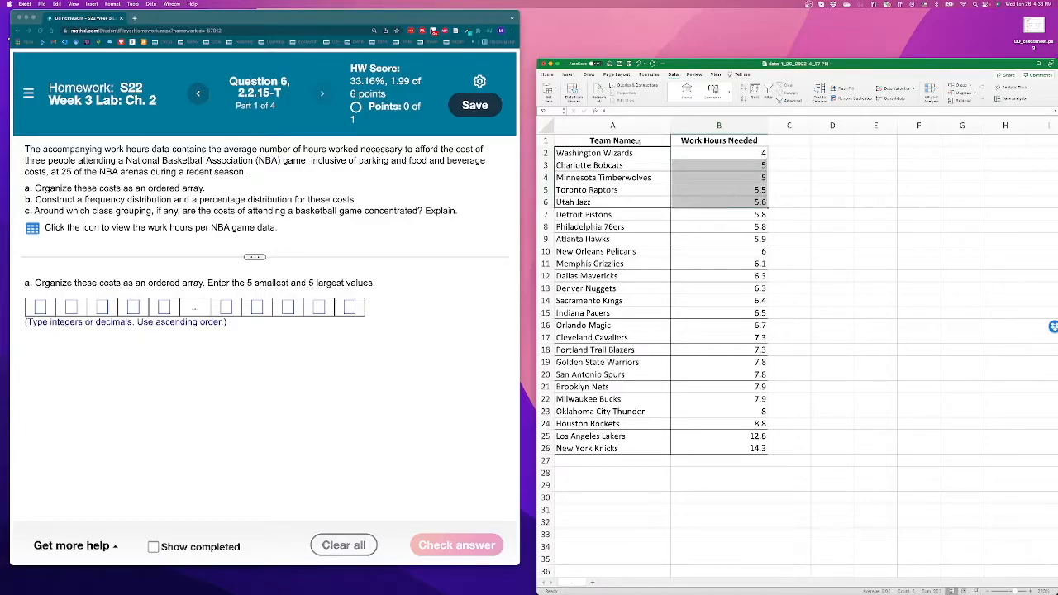
click(547, 74)
click(639, 99)
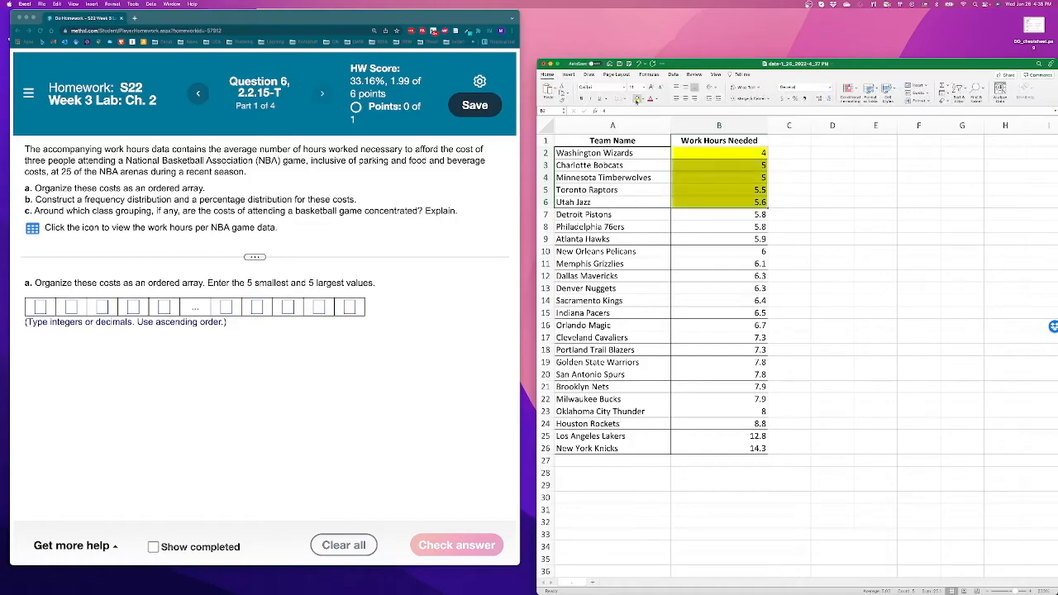
drag(725, 410, 758, 449)
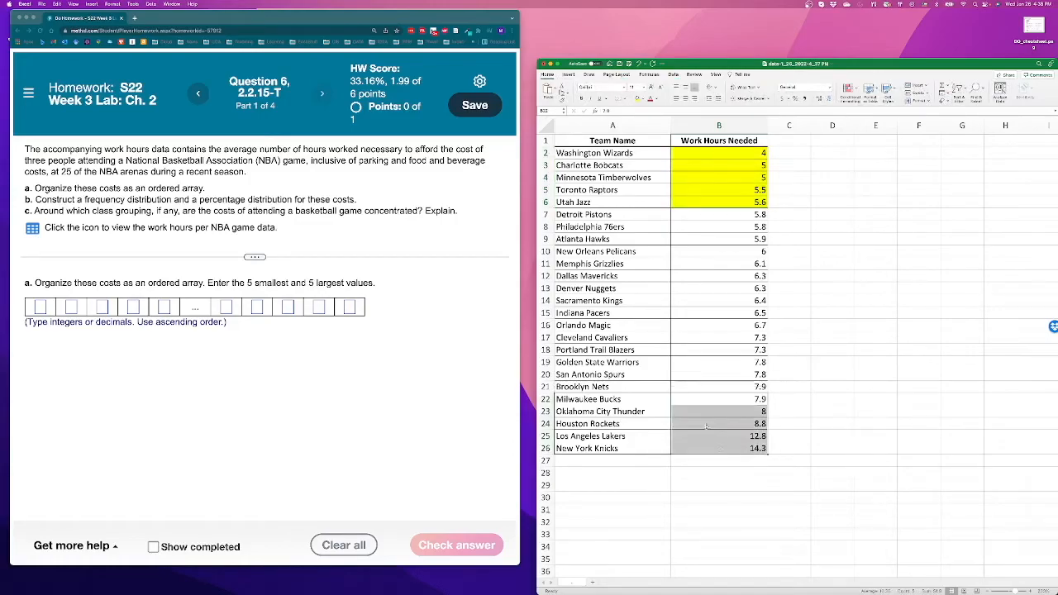
click(637, 99)
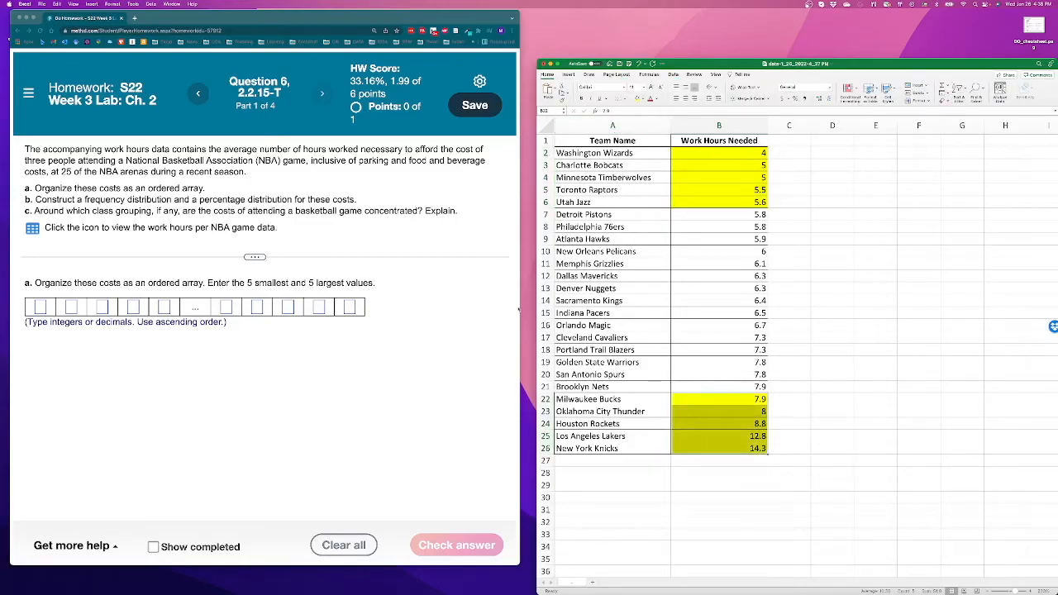
Step: Fill the ordered array in part a with 4, 5, 5, 5.5, 5.6, 7.9, 8, 8.8, 12.8 and 14.3 and submit it
click(55, 304)
click(39, 306)
text(4	5	5	5.5	5.6	7.9	8	8.8	12.8	14.)
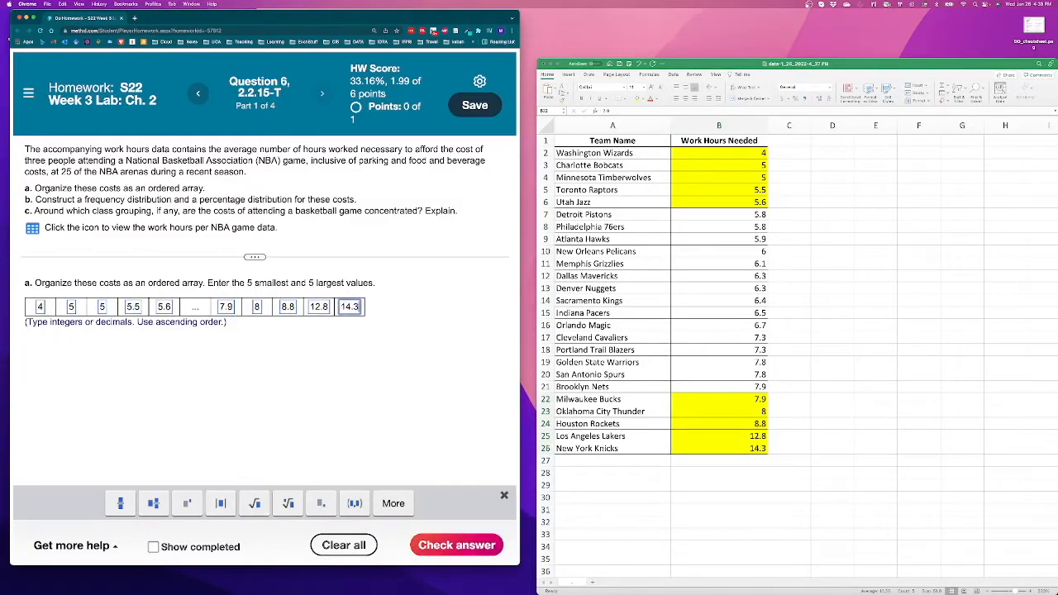
text(3)
key(Return)
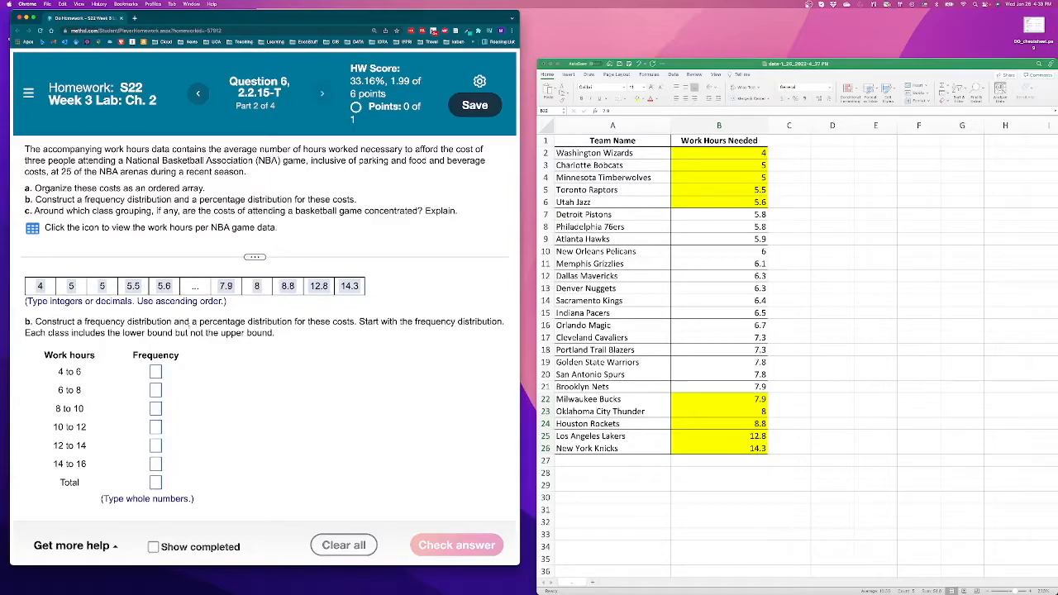
Step: Read the part b instructions on the frequency distribution and which class bounds are included
click(816, 151)
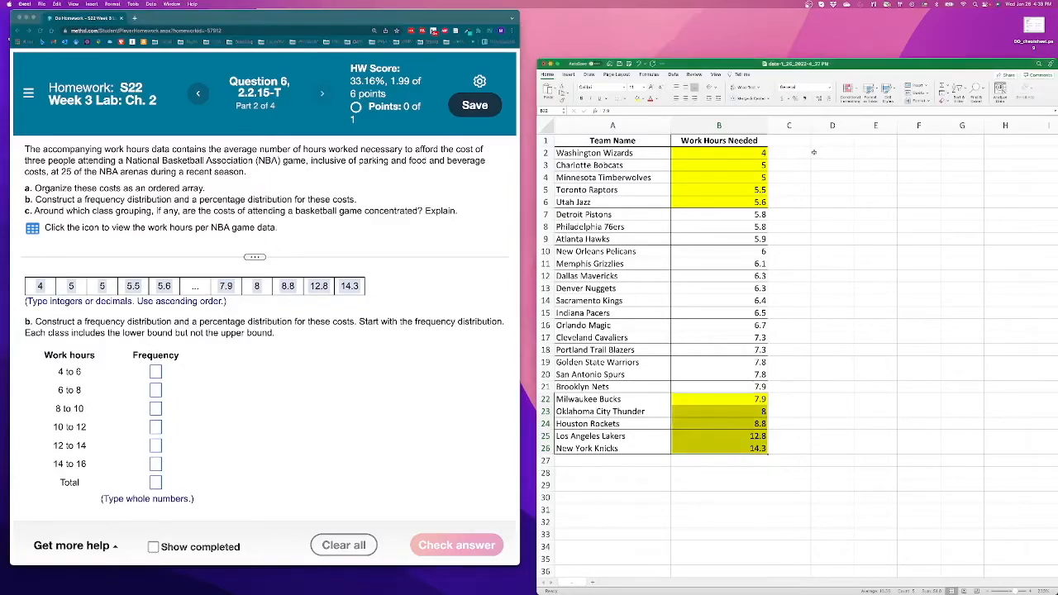
click(355, 322)
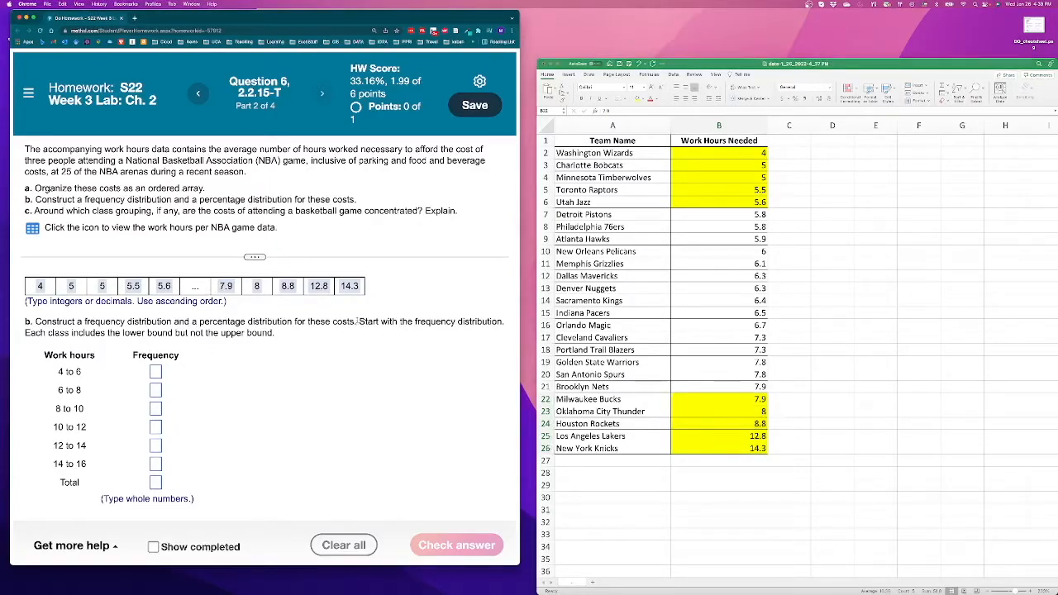
drag(359, 322, 505, 322)
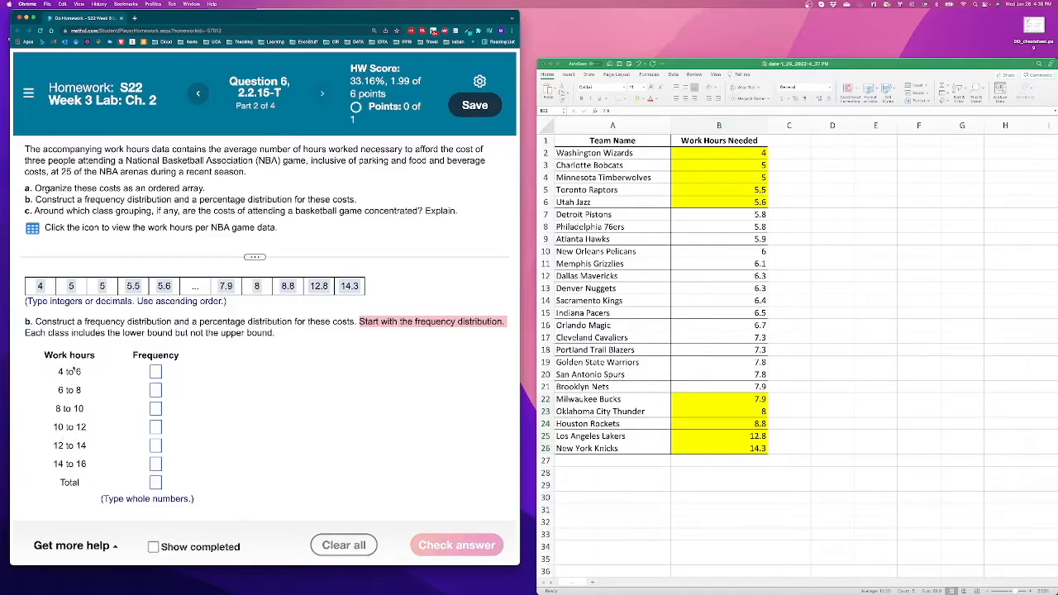
click(143, 335)
drag(272, 334, 25, 333)
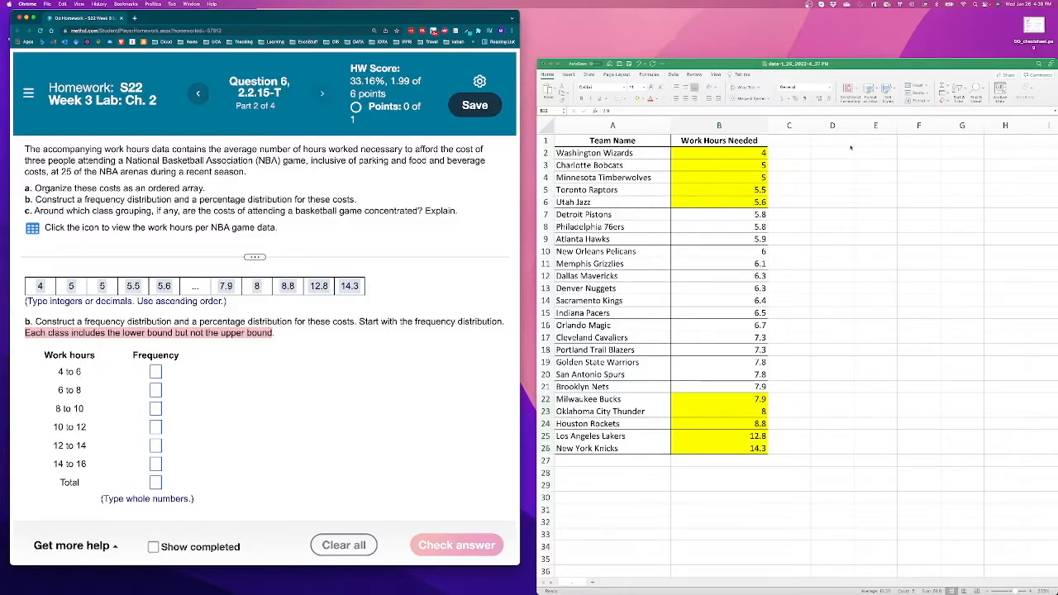
Step: Enter the headings bins in D1 and frequencies in E1 of the work hours sheet
click(829, 142)
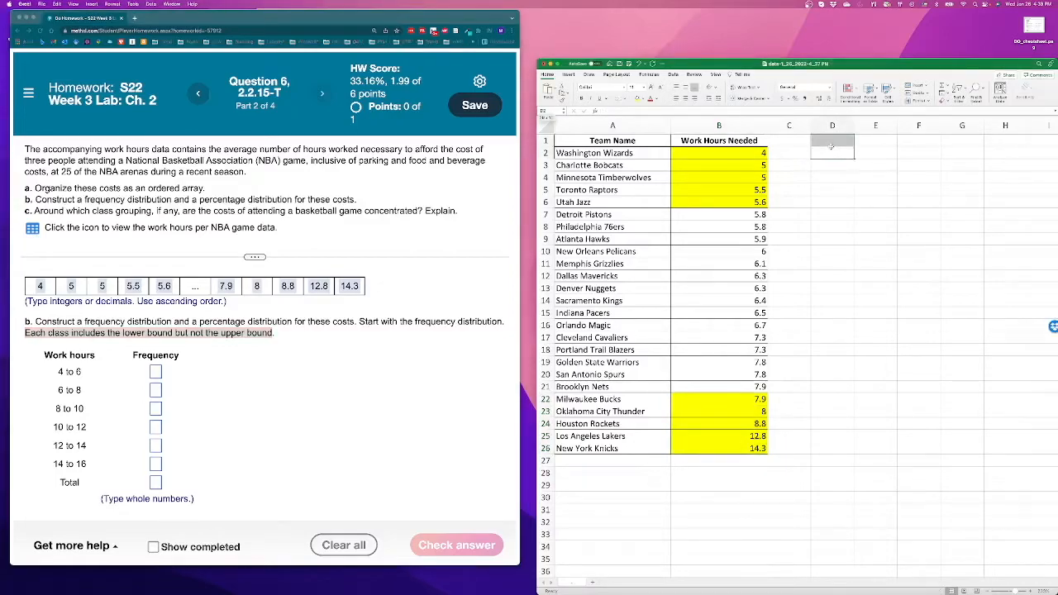
text(bins)
key(Tab)
text(frequencies)
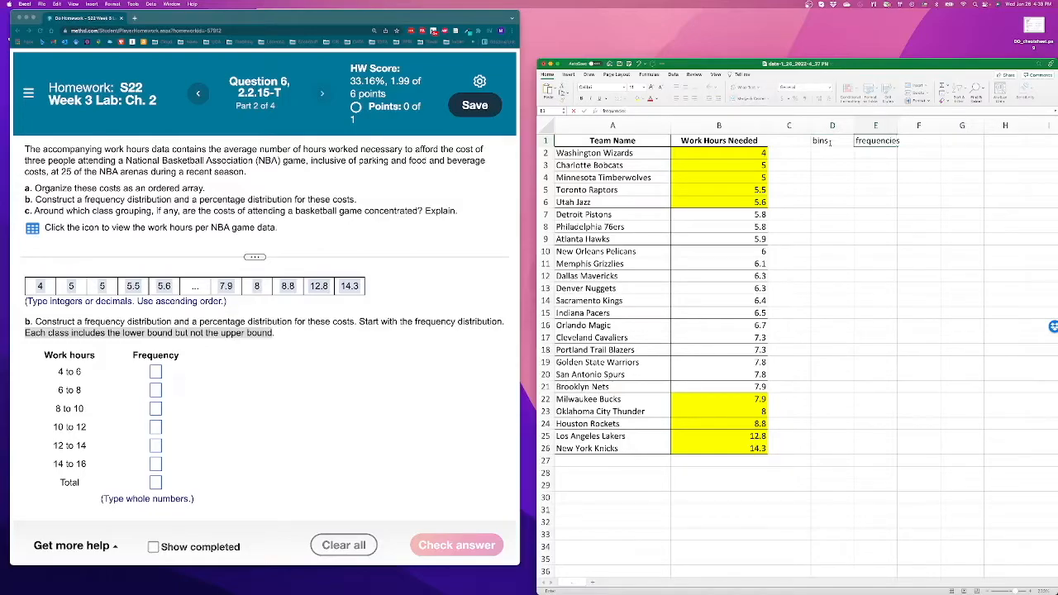
key(Return)
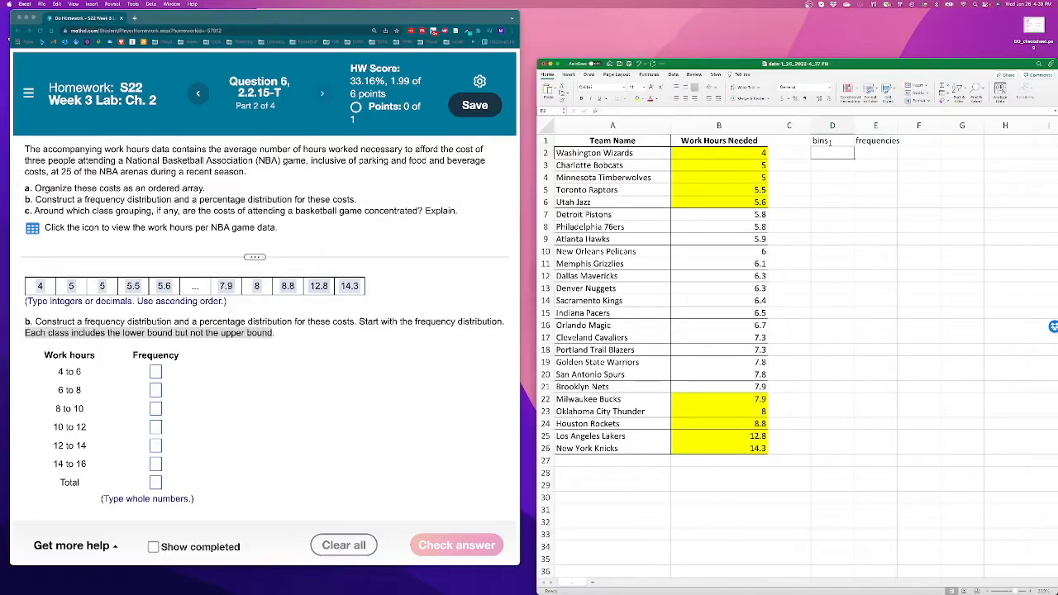
Step: Enter 5.99 and 7.99 in D2 and D3 and extend the series to 15.99 in D7
text(5.99)
key(Return)
text(7.99)
key(Return)
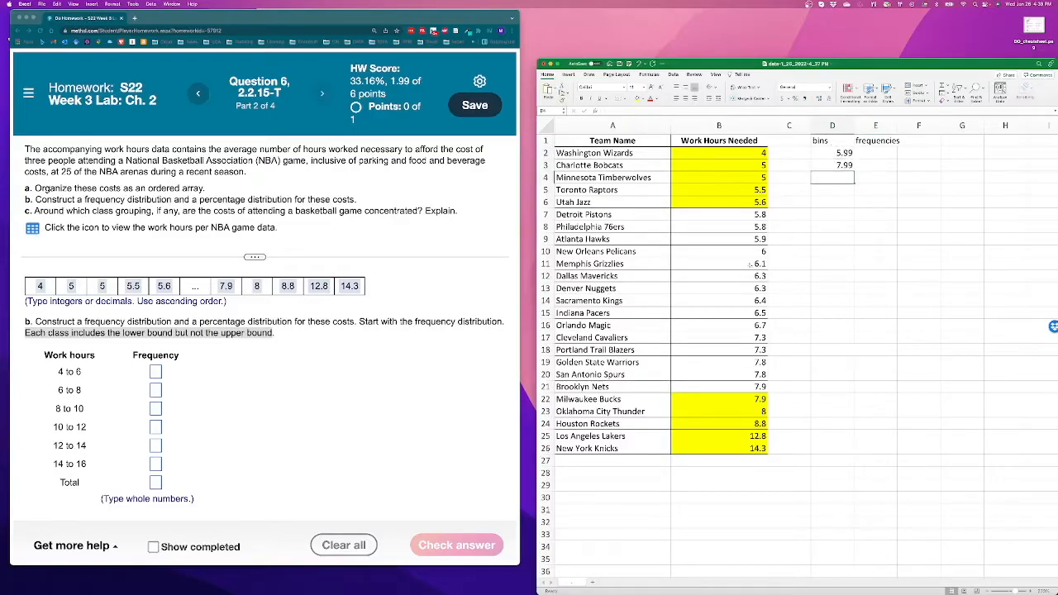
drag(824, 155, 853, 224)
Step: Enter the array formula =FREQUENCY(B2:B26,D2:D7) across E2:E7 to count the work hours in each bin
click(862, 152)
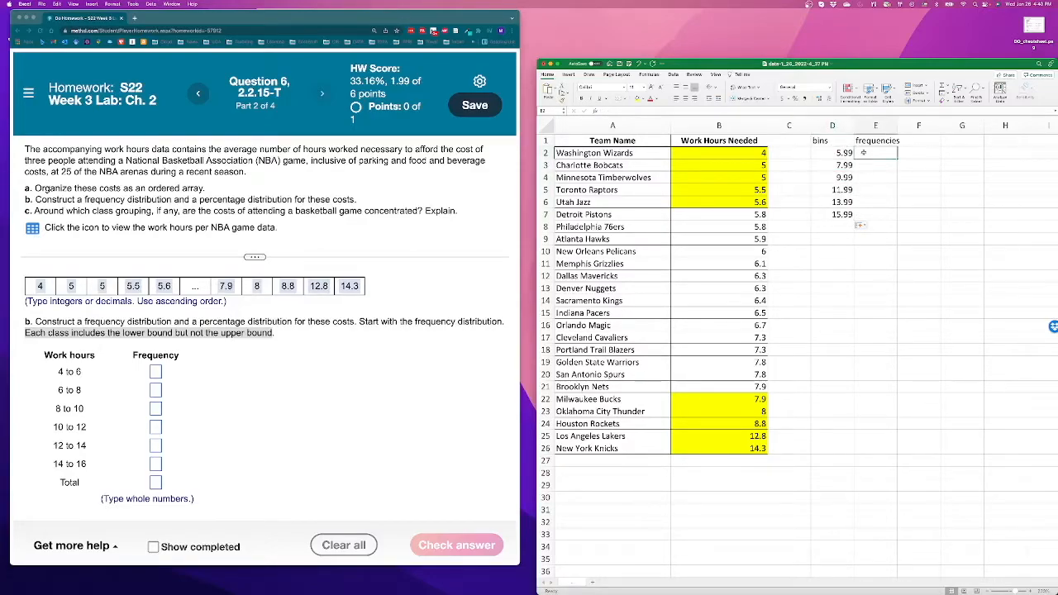
drag(879, 62, 859, 38)
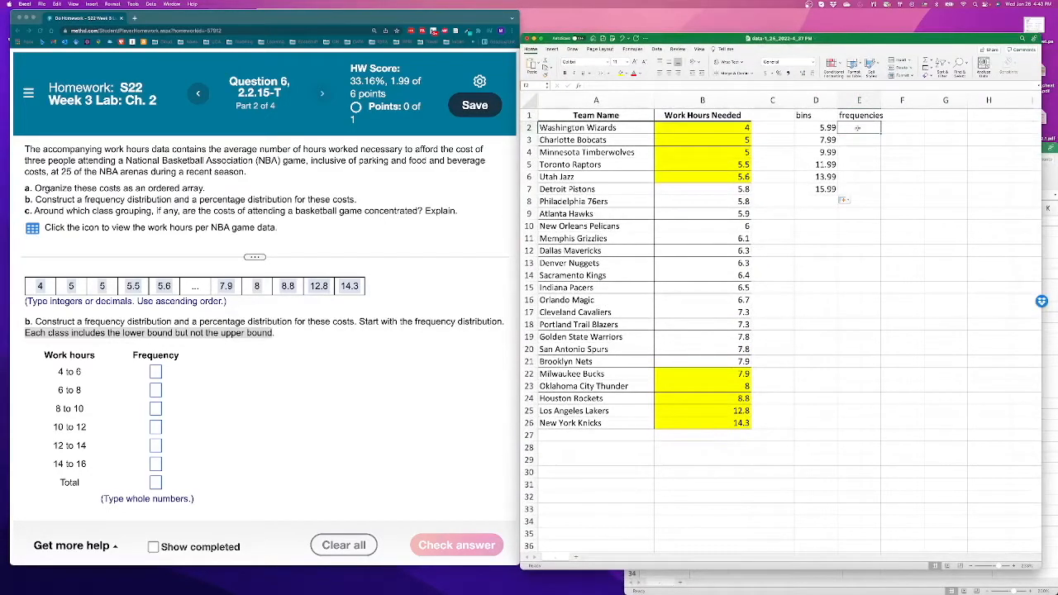
drag(848, 126, 850, 189)
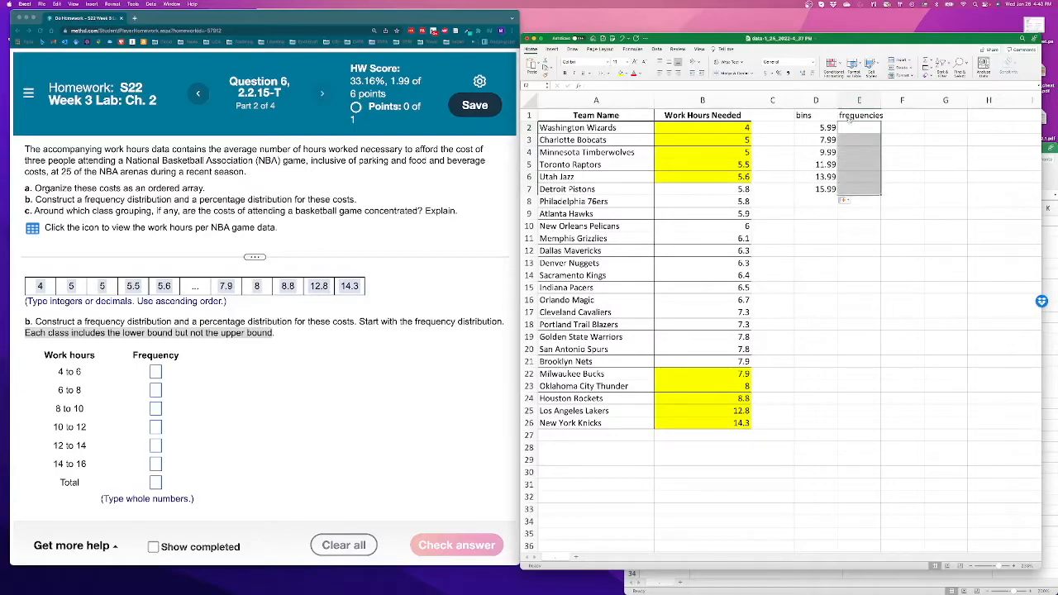
text(=fr)
key(Tab)
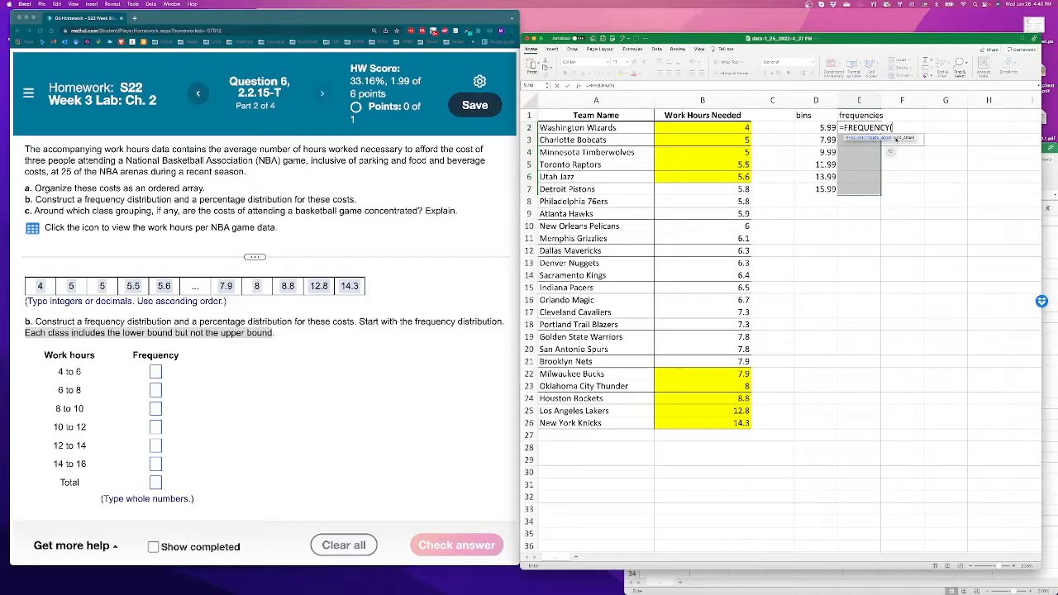
drag(691, 127, 692, 424)
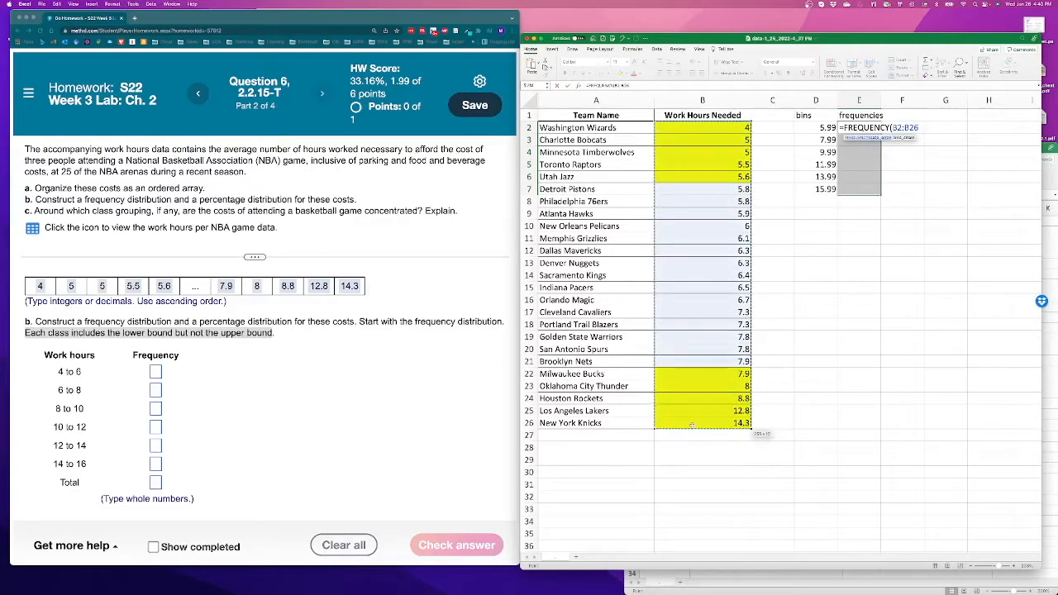
text(,)
drag(817, 127, 826, 190)
text())
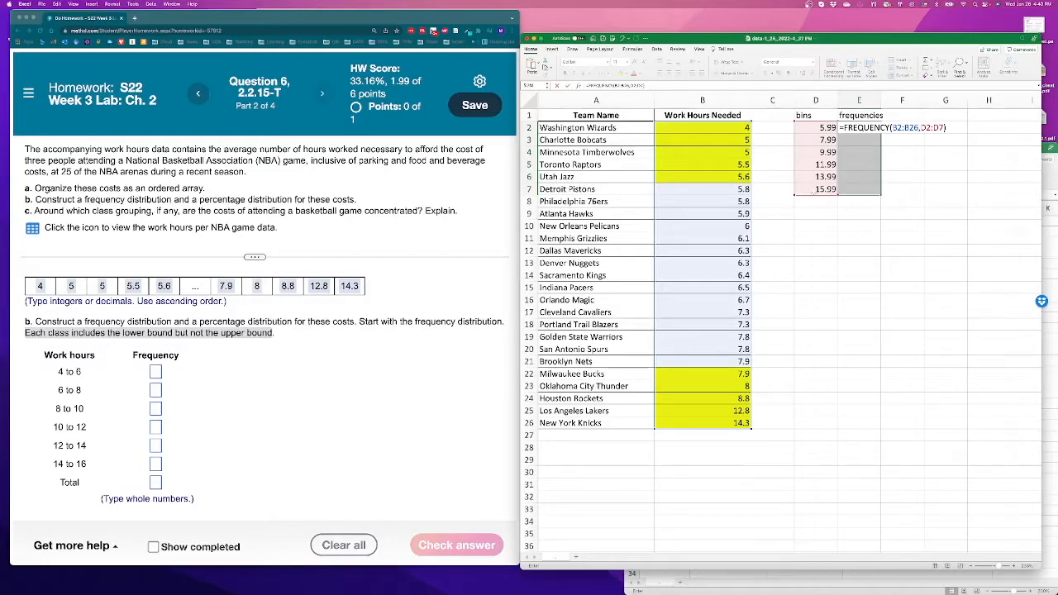
key(ctrl+shift+Return)
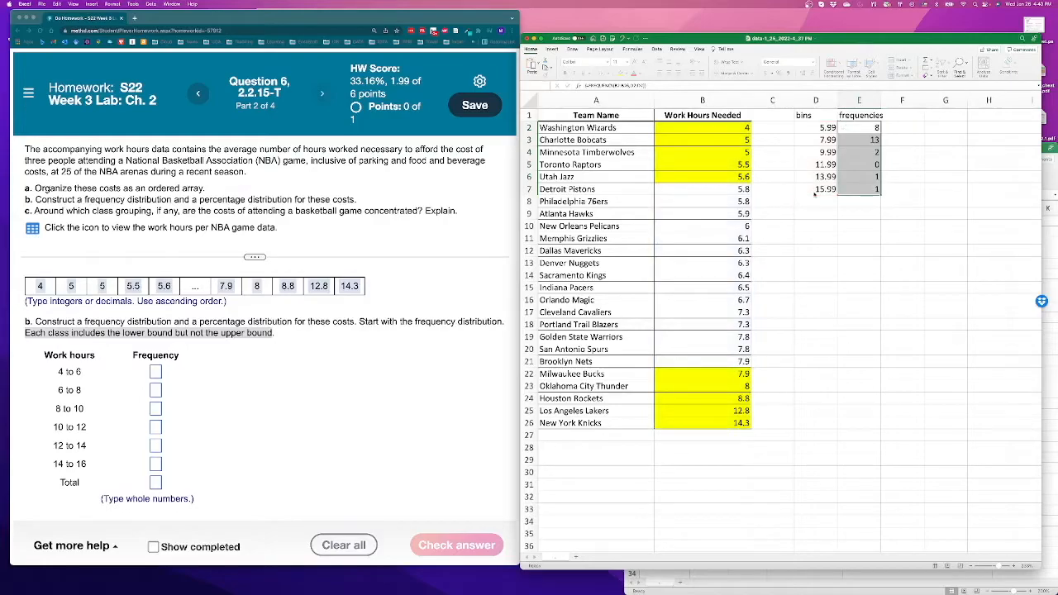
Step: Highlight the frequencies in E2:E7 with yellow fill
click(919, 129)
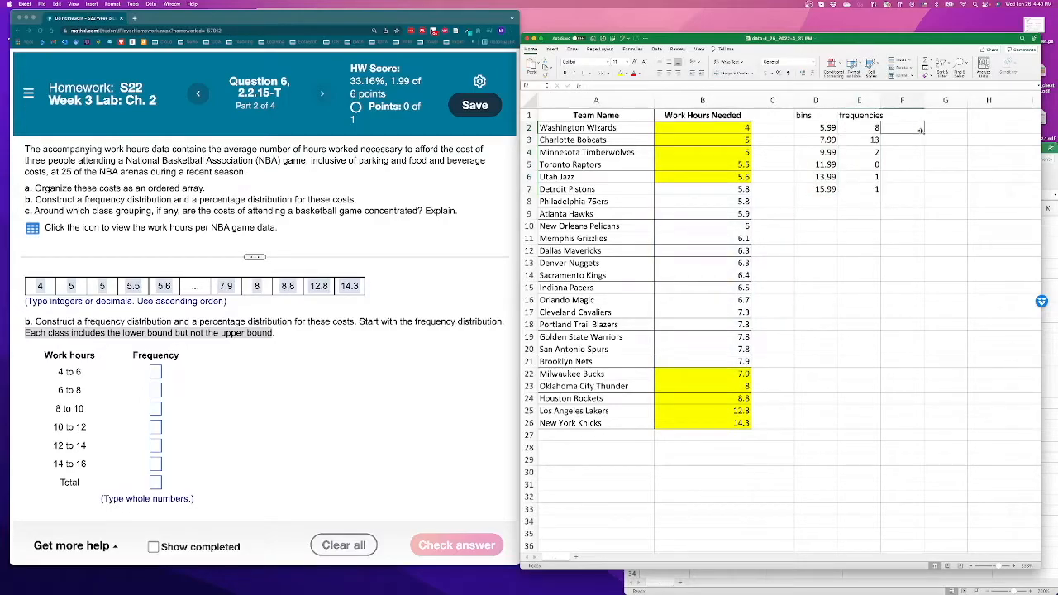
drag(861, 127, 862, 190)
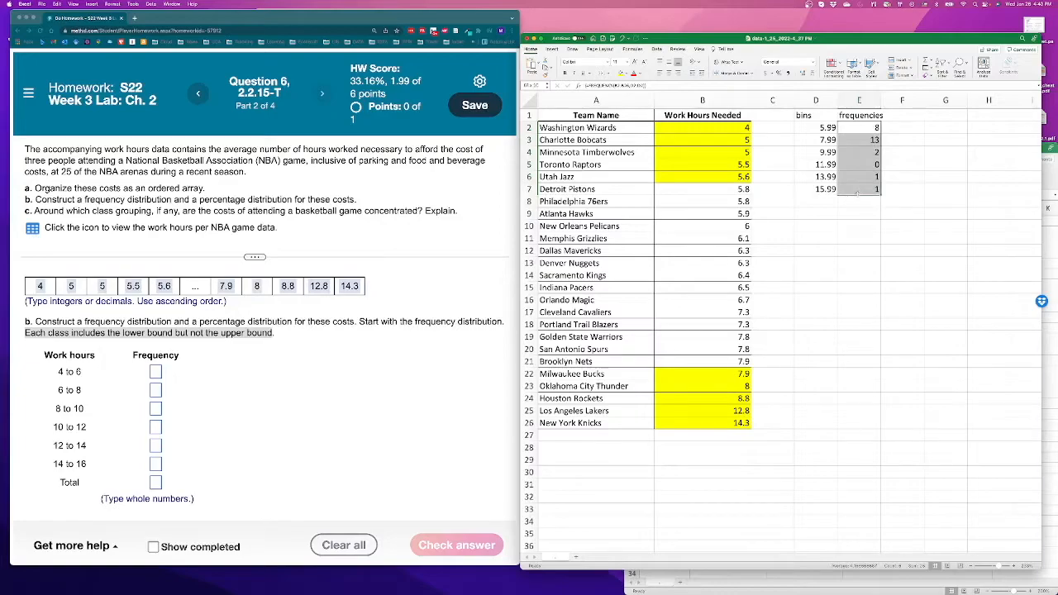
click(620, 73)
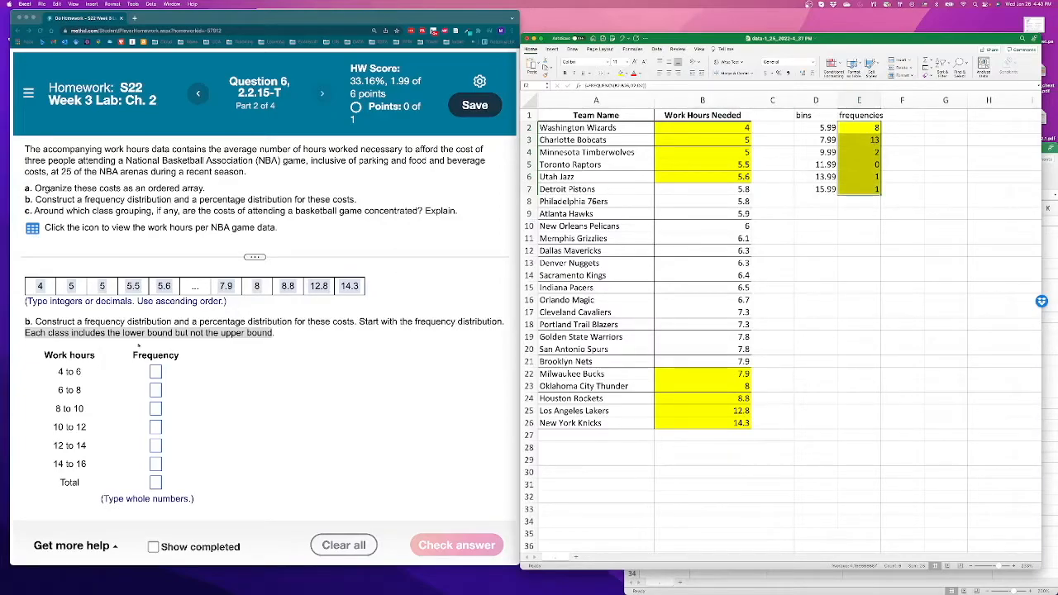
Step: Enter the frequencies 8, 13, 2, 0, 1 and 1 for the six work-hour classes in part b
click(156, 374)
text(8)
key(Tab)
text(13)
key(Tab)
text(2)
key(Tab)
text(0)
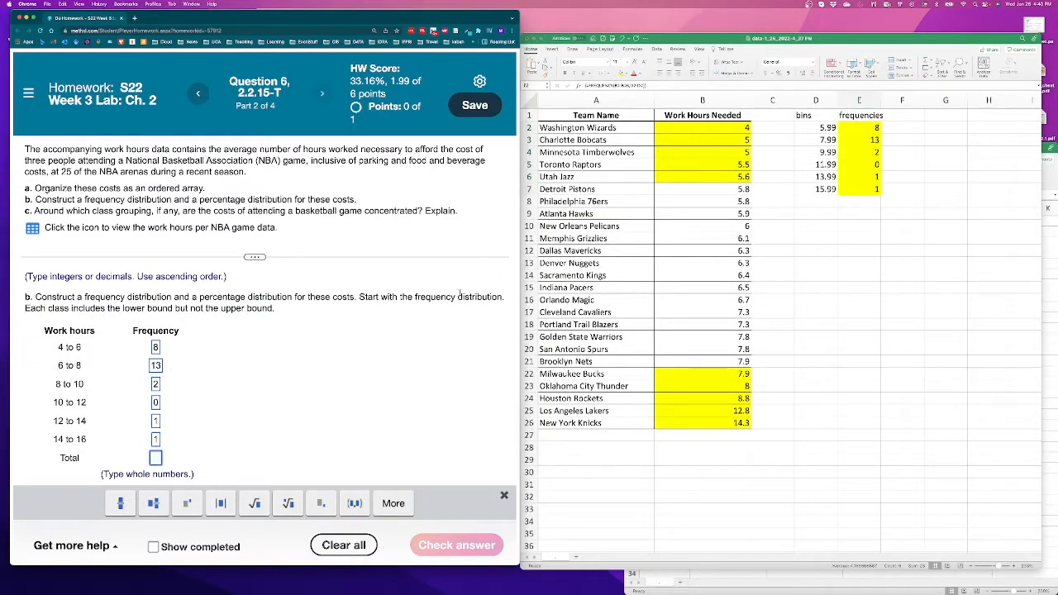
Step: Add a sum of the frequencies E2:E7 in cell E8
click(868, 203)
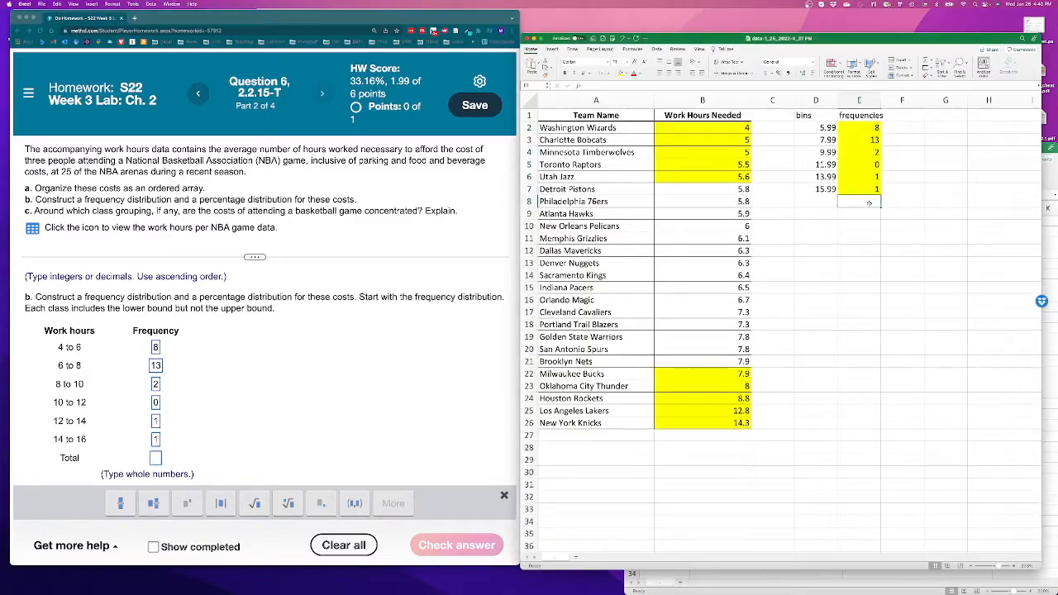
key(super+shift+t)
key(super+shift+t)
click(859, 213)
click(859, 201)
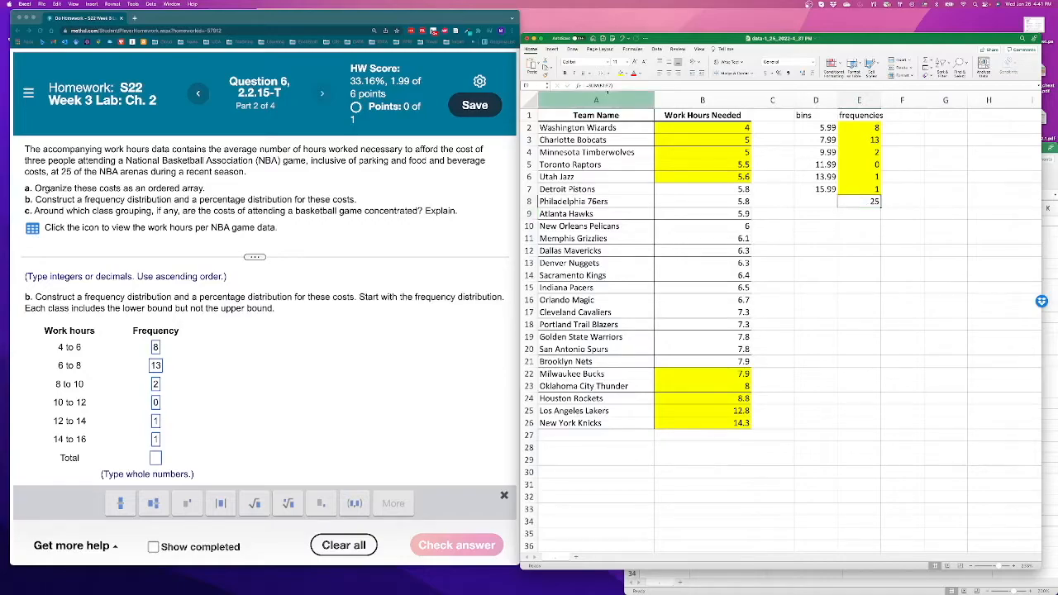
Step: Enter 25 as the total frequency in part b, submit the distribution and continue to the percentage distribution
click(156, 458)
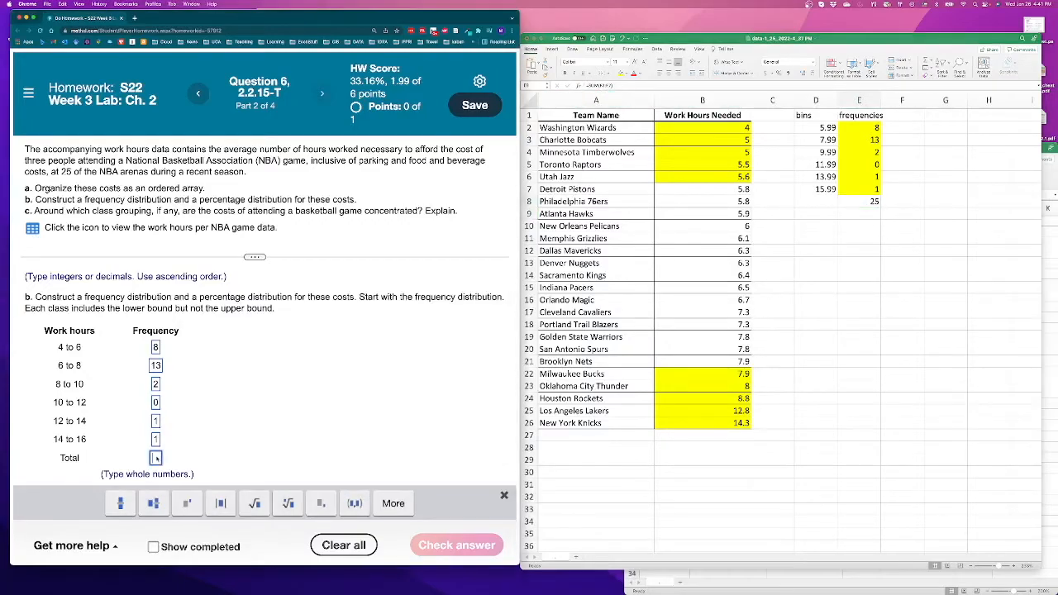
text(25)
key(Return)
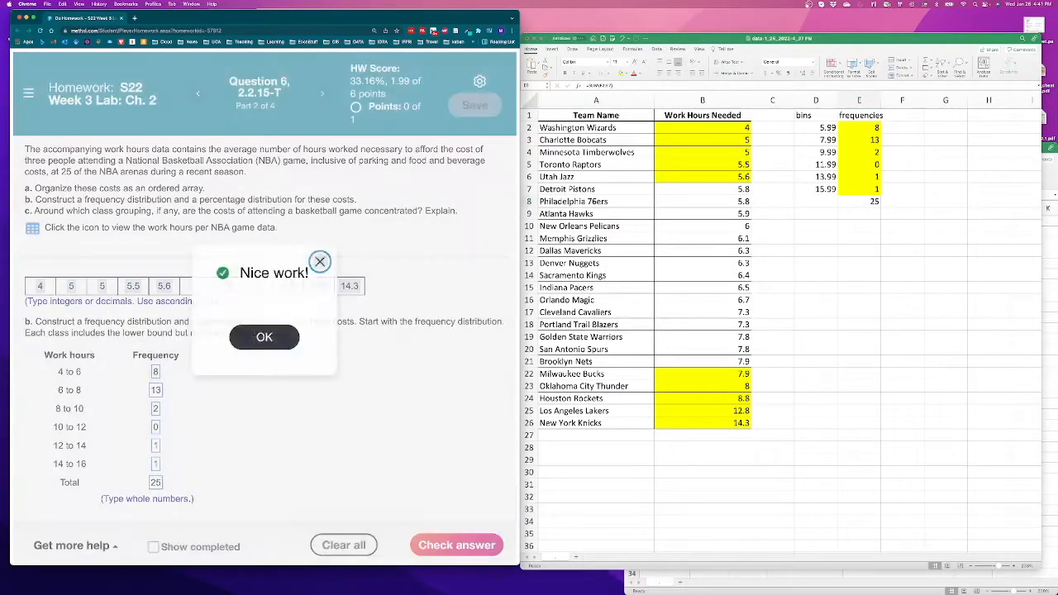
click(277, 337)
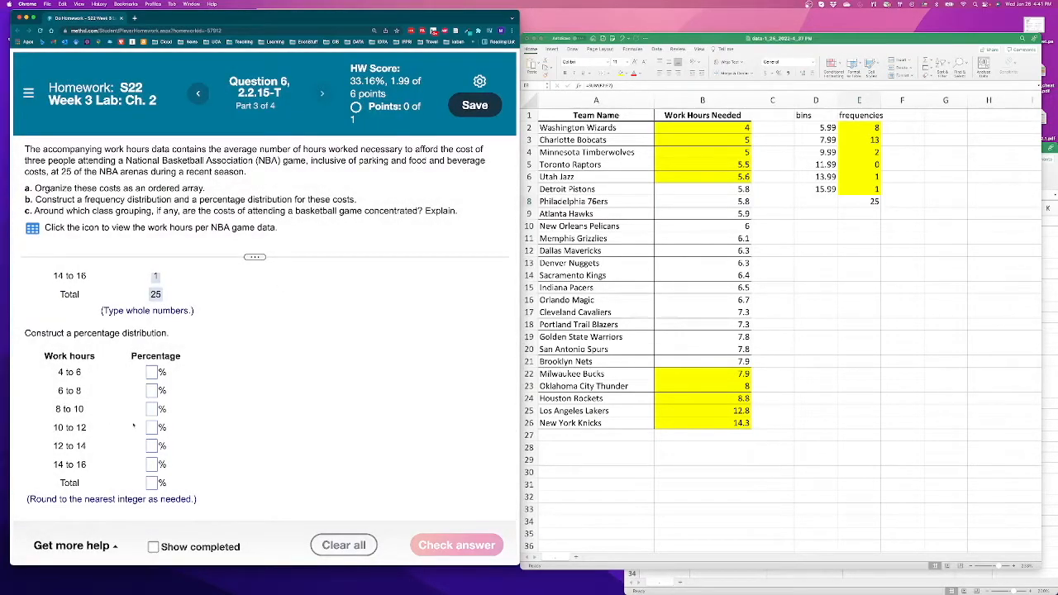
Step: Enter a formula in F2 dividing the frequency in E2 by the total in E8, with the E8 reference locked
click(897, 132)
click(899, 126)
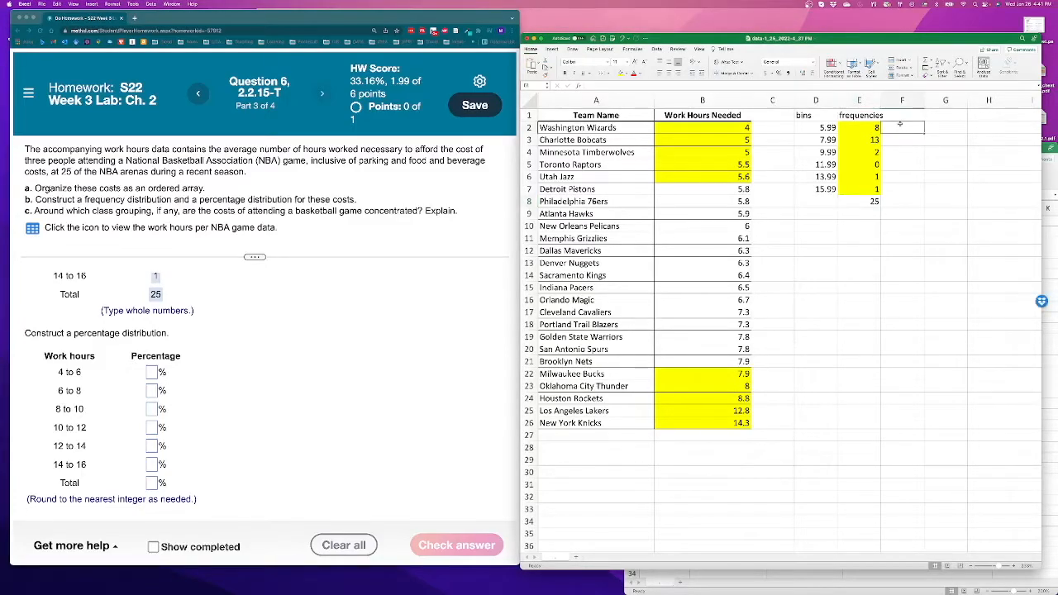
text(=)
key(Left)
text(/)
key(Down)
key(Down)
key(Down)
key(Down)
key(Down)
key(Down)
key(Left)
key(F4)
key(Return)
Step: Fill the F2 formula down to F7 and format the results as percentages
click(901, 127)
drag(924, 133, 924, 195)
click(781, 73)
Step: Fill the percentage distribution with 32, 52, 8, 0, 4 and 4 and a total of 100, and submit it
scroll(286, 495, down, 1)
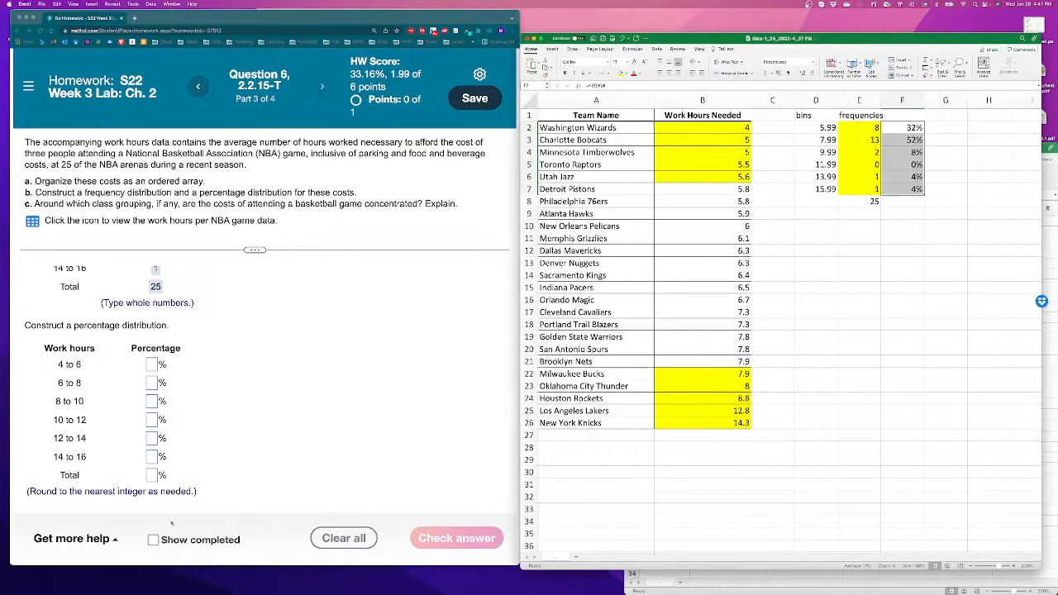
click(151, 364)
text(32	52	8	0	4	4	100)
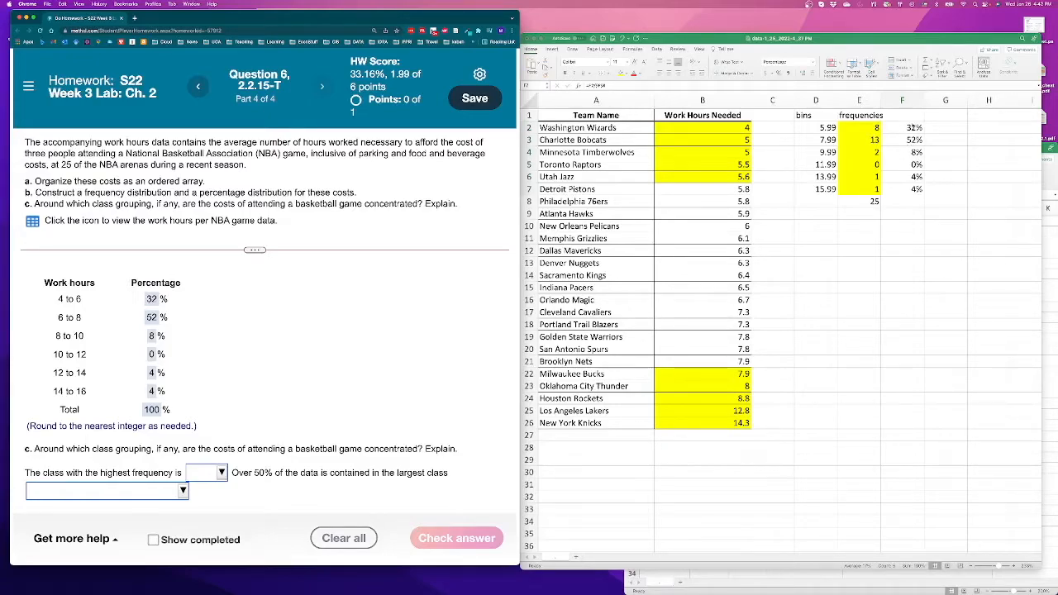
Step: Answer part c with 6 to 8 as the highest-frequency class and "alone" for the largest class, submit it and dismiss the feedback
click(221, 473)
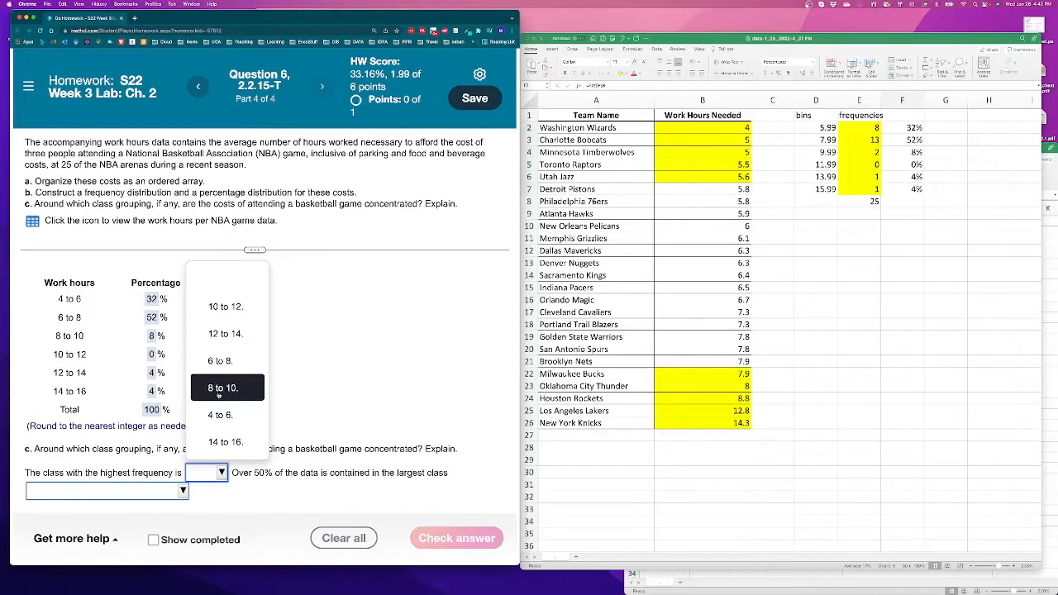
click(220, 362)
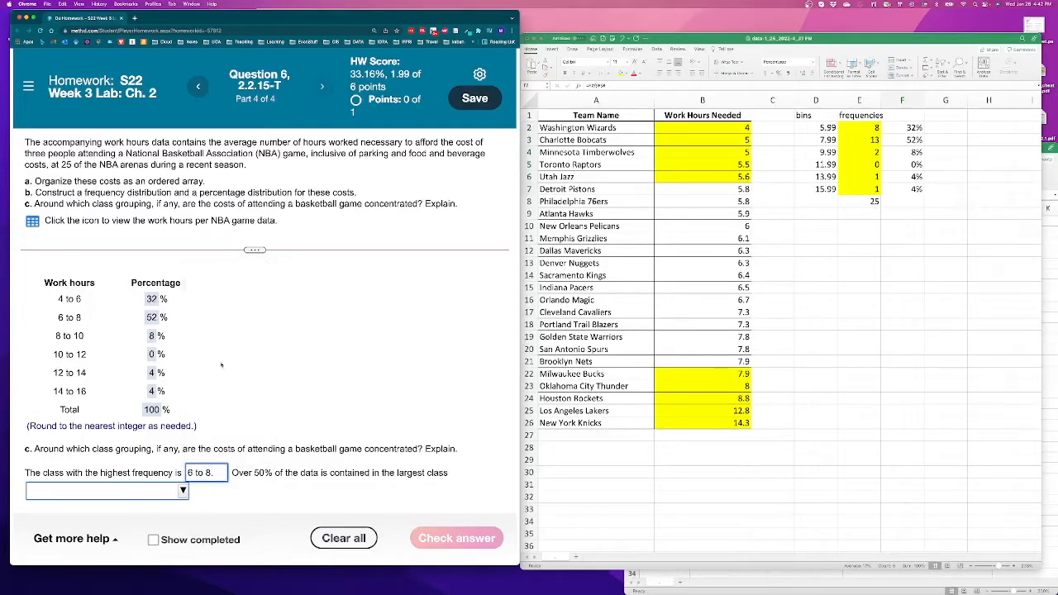
click(181, 492)
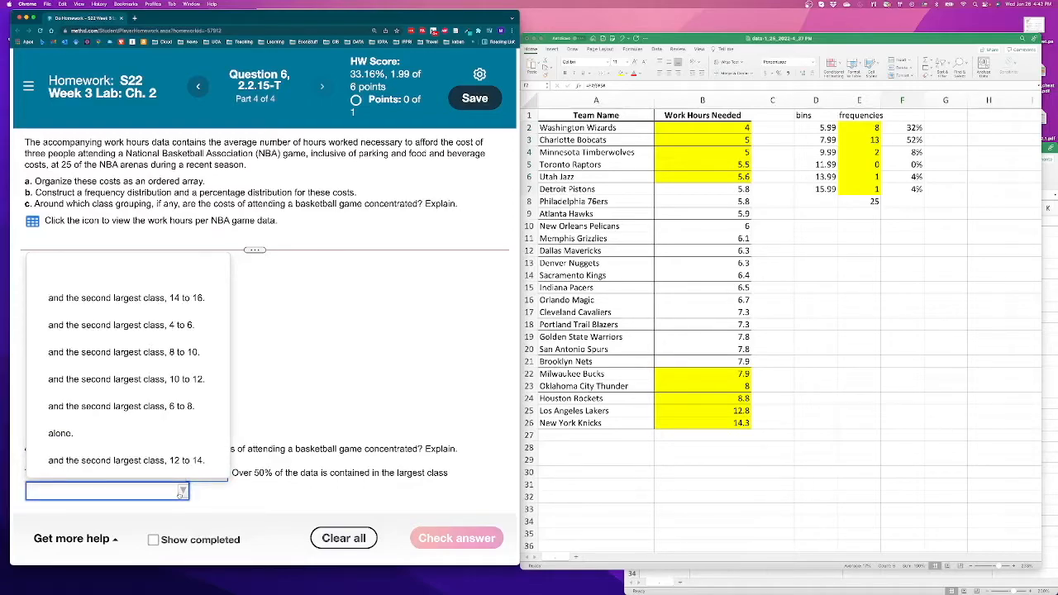
click(60, 433)
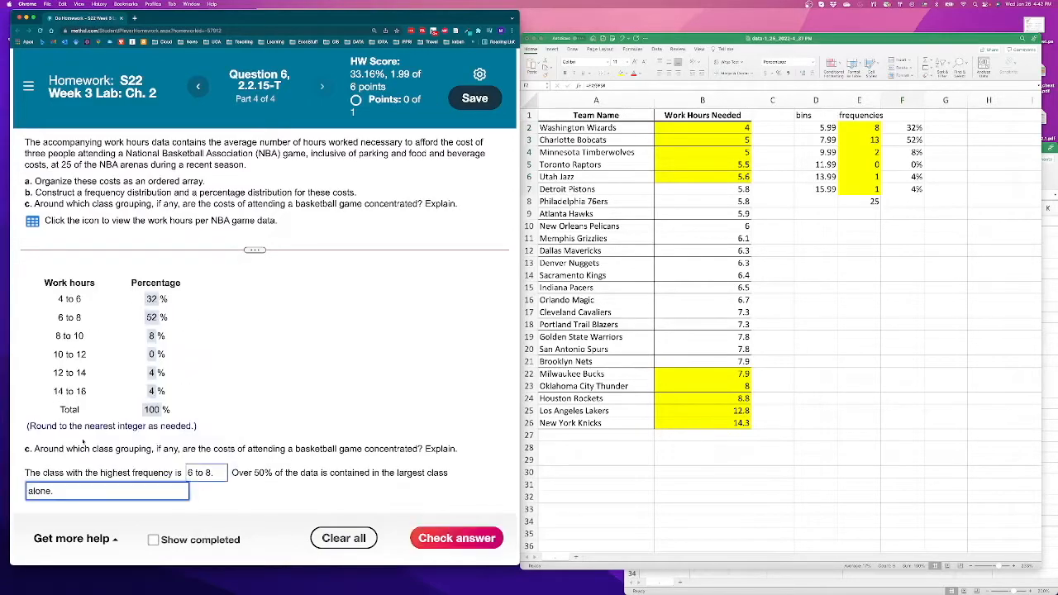
click(440, 541)
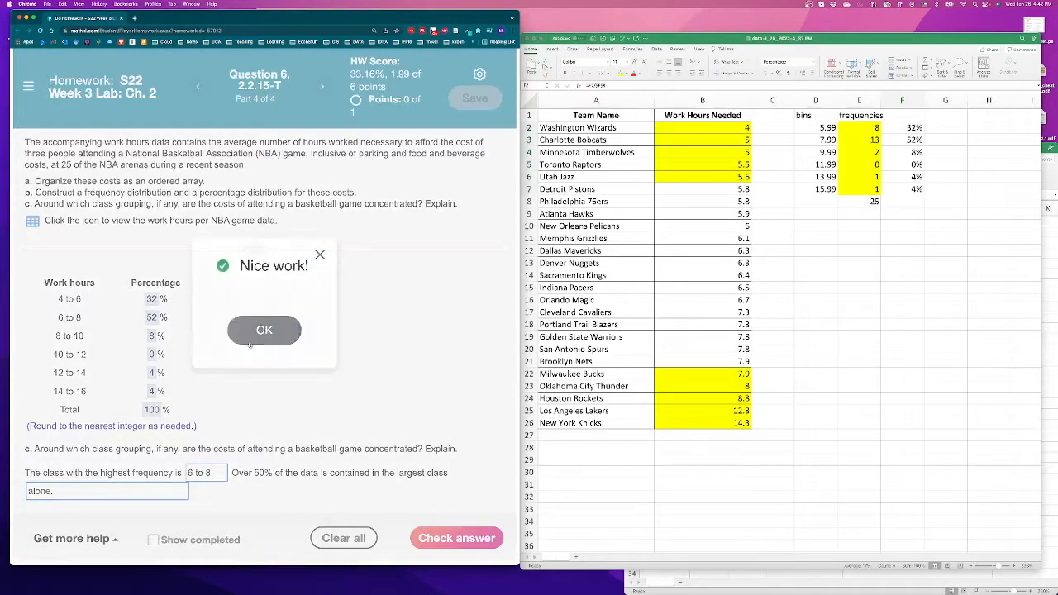
click(251, 340)
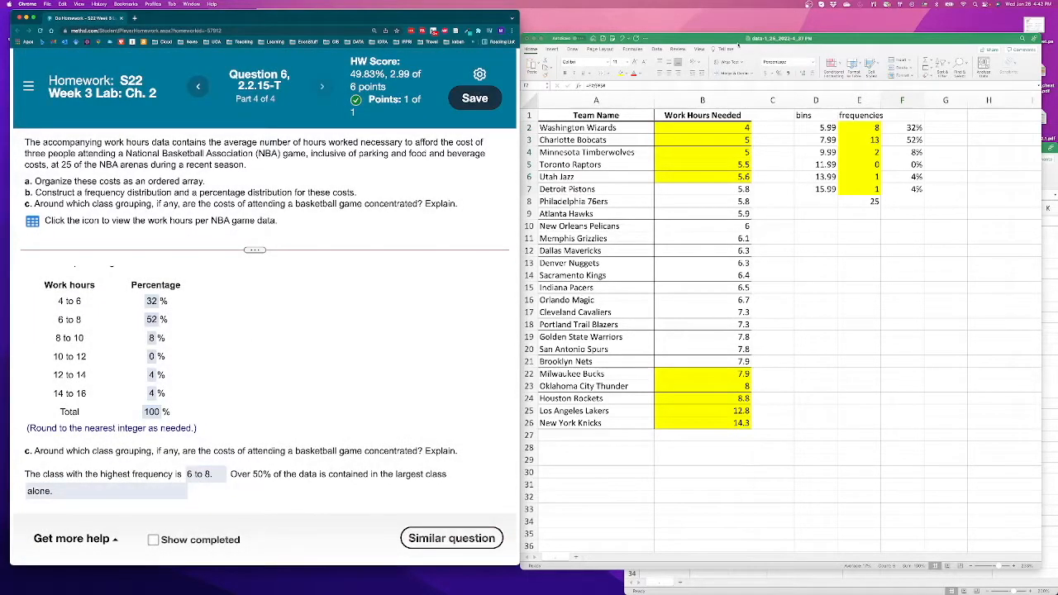